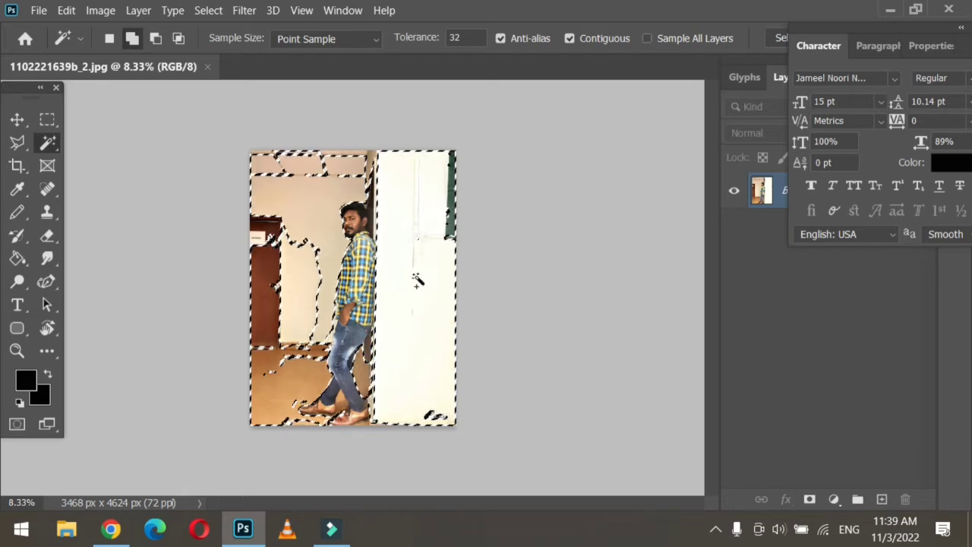
# Add the ceiling, rear wall, door, floor and white wall to the background selection using Magic Wand and Rectangular Marquee.
pyautogui.click(268, 161)
pyautogui.click(47, 119)
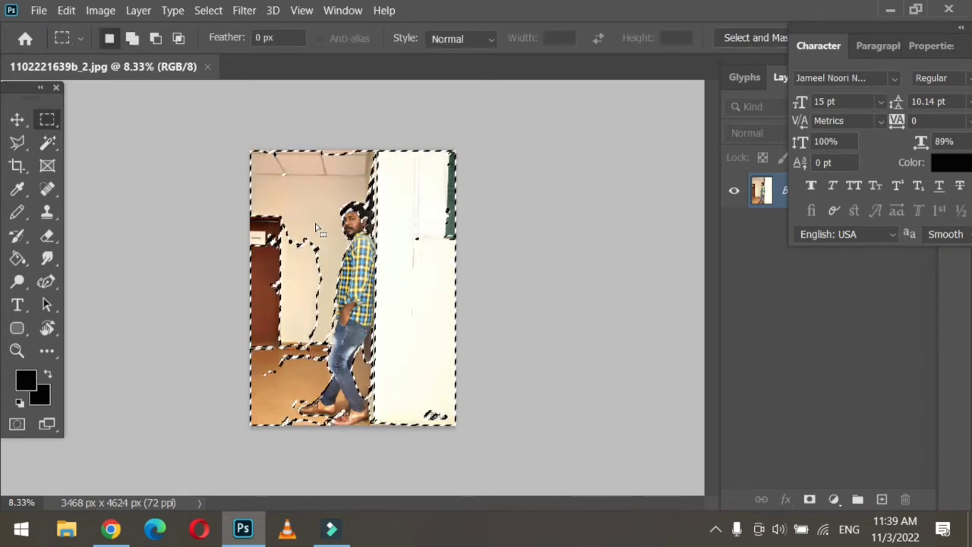
pyautogui.moveTo(326, 178); pyautogui.dragTo(250, 317)
pyautogui.moveTo(320, 303); pyautogui.dragTo(250, 386)
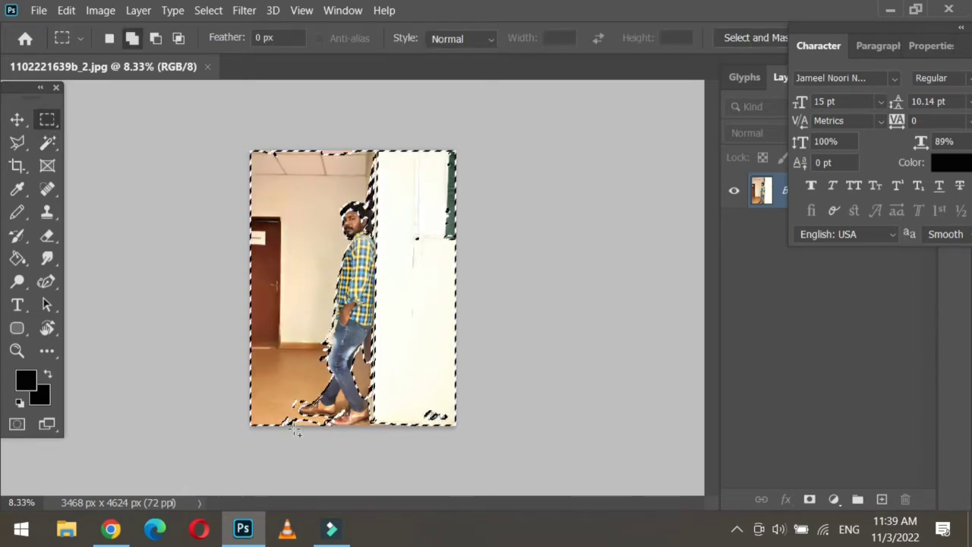
pyautogui.moveTo(388, 149); pyautogui.dragTo(489, 462)
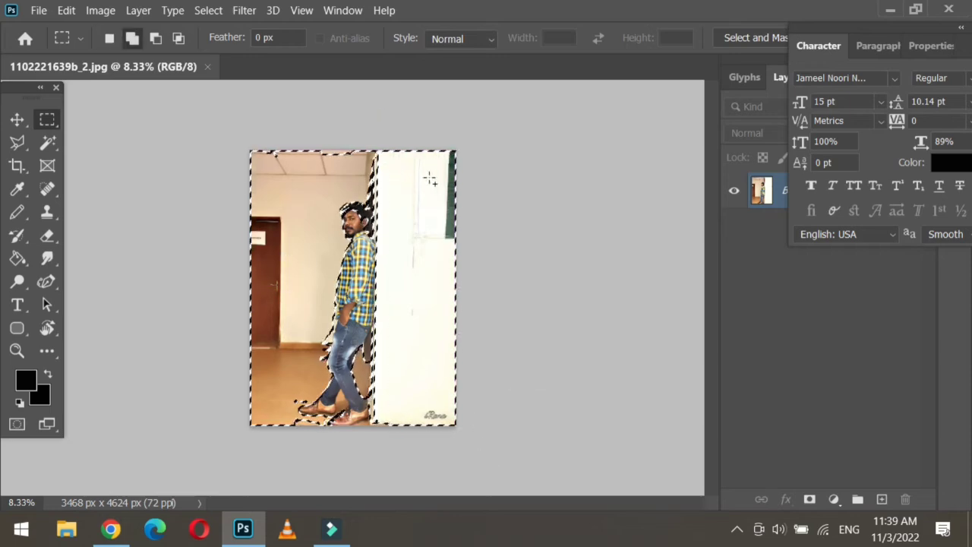
pyautogui.moveTo(465, 195); pyautogui.dragTo(322, 138)
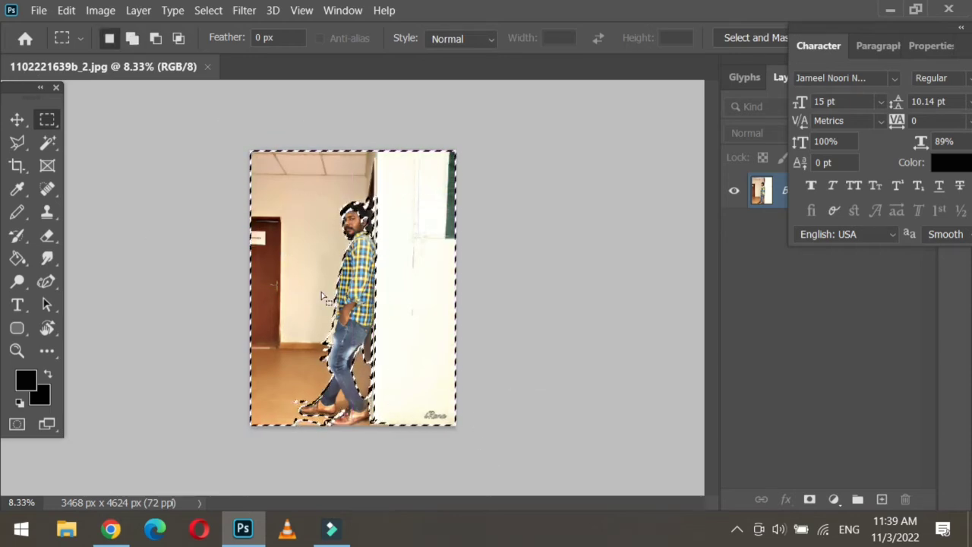
# Add the wall edge behind the legs and the leftover floor and skirting patches near the shoes and thigh to the selection.
pyautogui.scroll(1, 417, 315)
pyautogui.scroll(2, 397, 363)
pyautogui.scroll(-2, 423, 395)
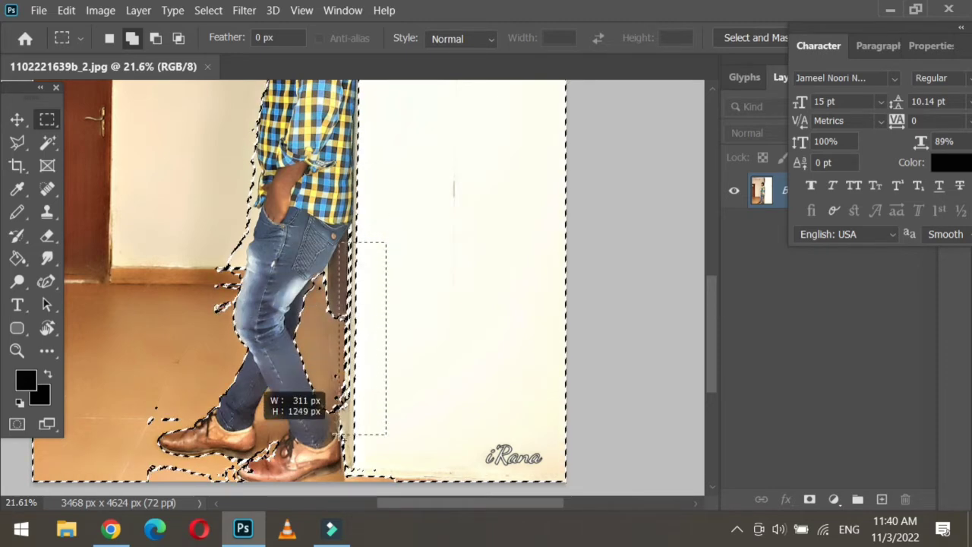
pyautogui.moveTo(327, 352); pyautogui.dragTo(398, 485)
pyautogui.press('w')
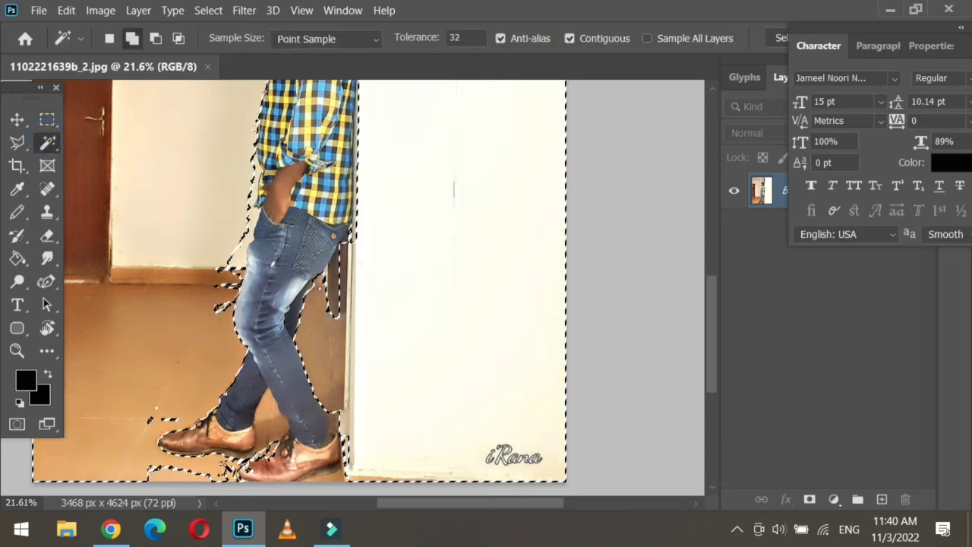
pyautogui.click(329, 478)
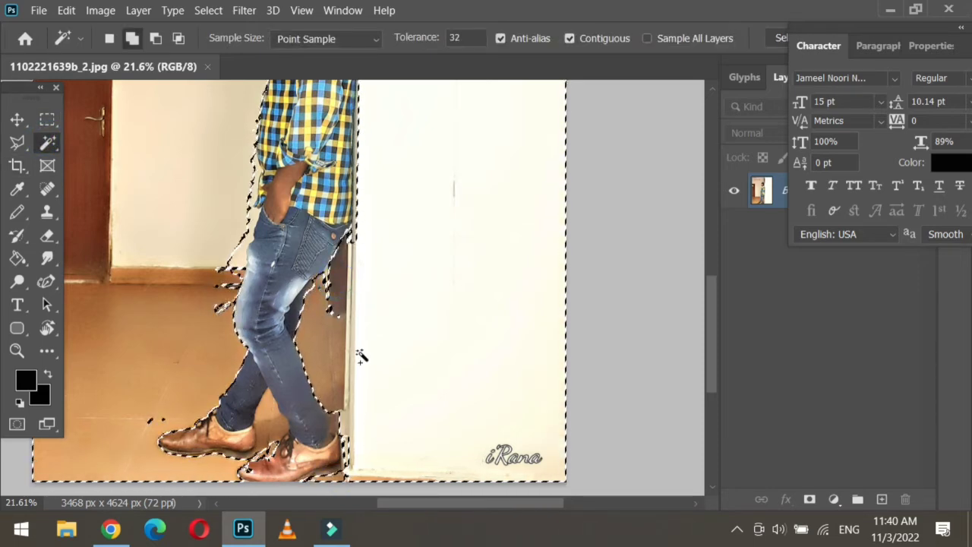
pyautogui.click(238, 260)
# Add the leftover background patches in front of the knee and behind the thighs to the selection with the Elliptical Marquee tool.
pyautogui.rightClick(47, 119)
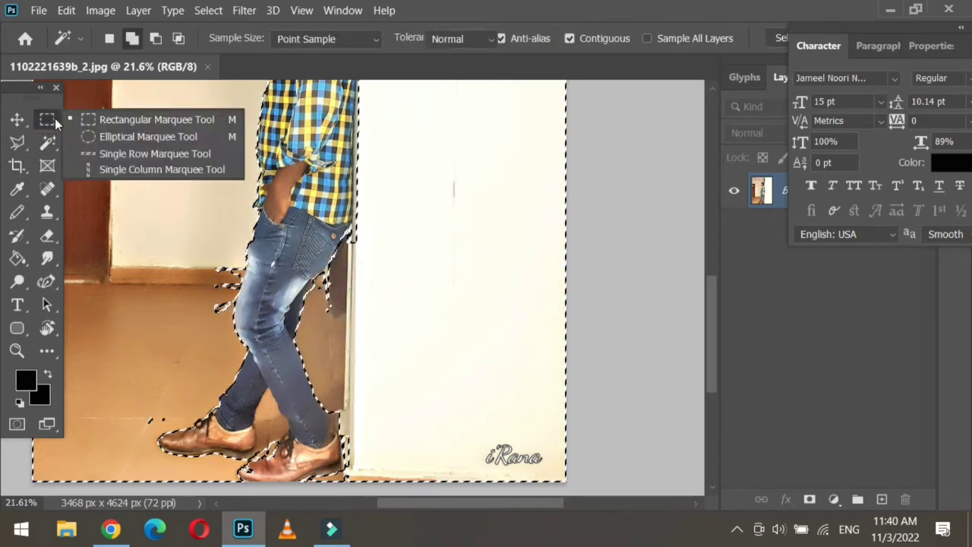
pyautogui.click(137, 116)
pyautogui.rightClick(45, 119)
pyautogui.click(137, 134)
pyautogui.moveTo(242, 330); pyautogui.dragTo(243, 332)
pyautogui.moveTo(211, 241); pyautogui.dragTo(237, 287)
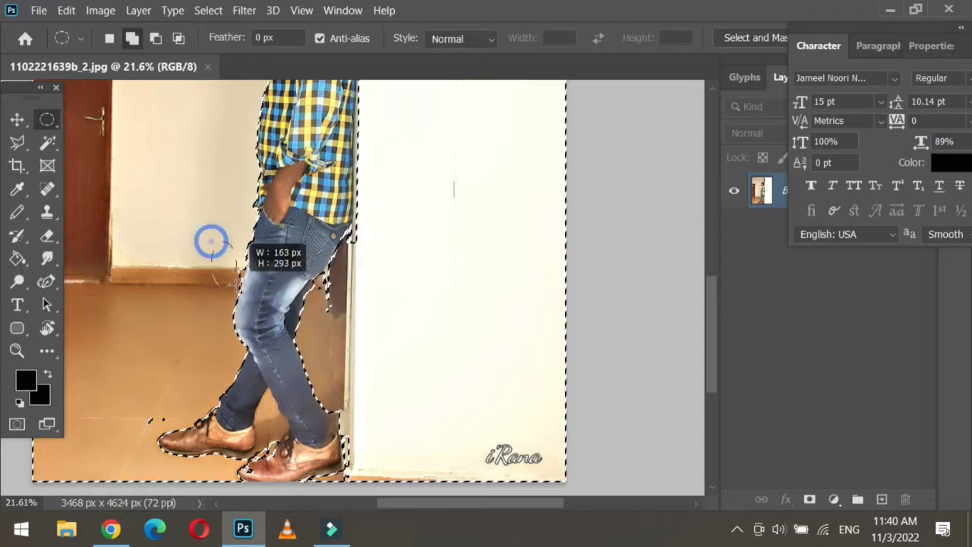
pyautogui.moveTo(366, 369); pyautogui.dragTo(325, 257)
pyautogui.moveTo(413, 289); pyautogui.dragTo(355, 194)
# Add the remaining wall and door-frame areas along the man's back, neck and head to the selection with elliptical marquees.
pyautogui.scroll(3, 426, 243)
pyautogui.moveTo(386, 153); pyautogui.dragTo(365, 336)
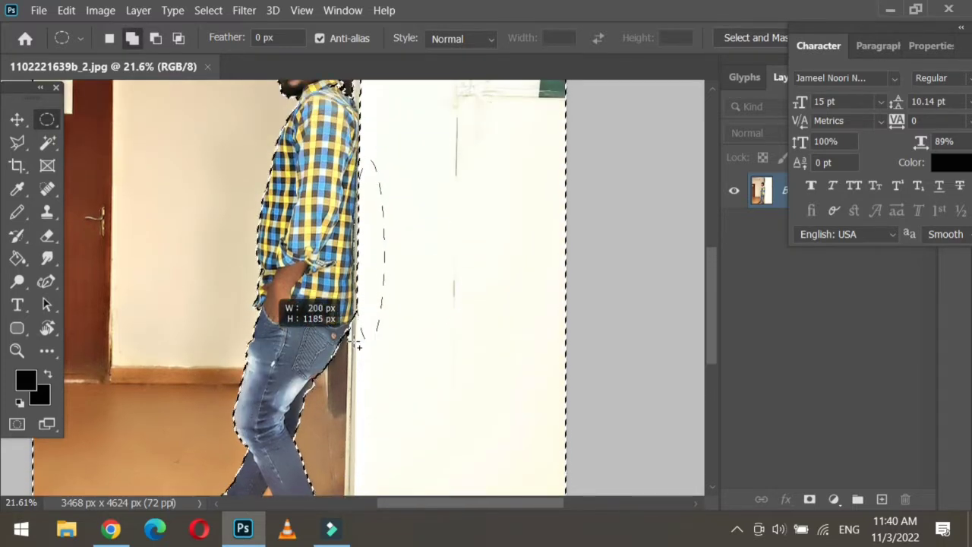
pyautogui.scroll(4, 364, 357)
pyautogui.moveTo(393, 110); pyautogui.dragTo(340, 245)
pyautogui.scroll(3, 331, 221)
pyautogui.moveTo(306, 179); pyautogui.dragTo(372, 240)
pyautogui.moveTo(378, 260); pyautogui.dragTo(334, 189)
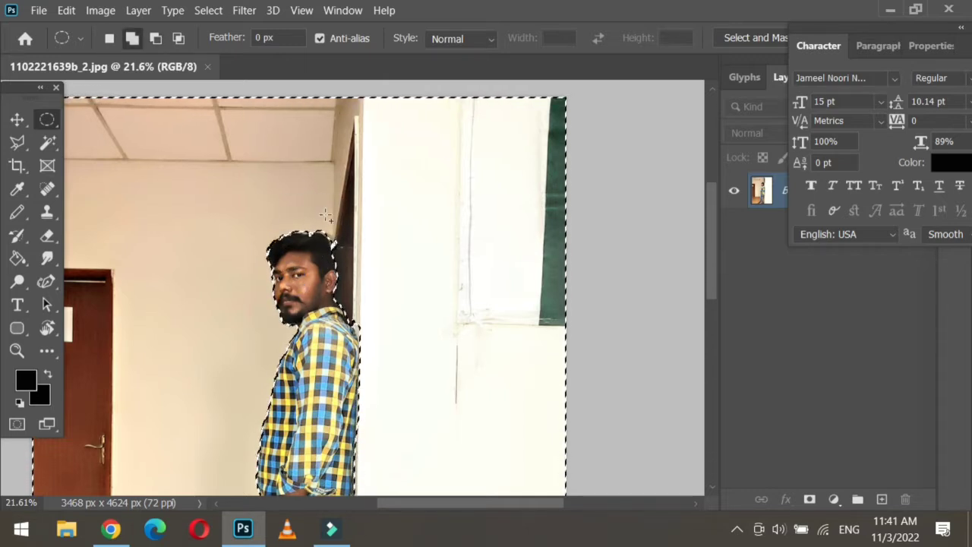
pyautogui.moveTo(358, 252); pyautogui.dragTo(333, 235)
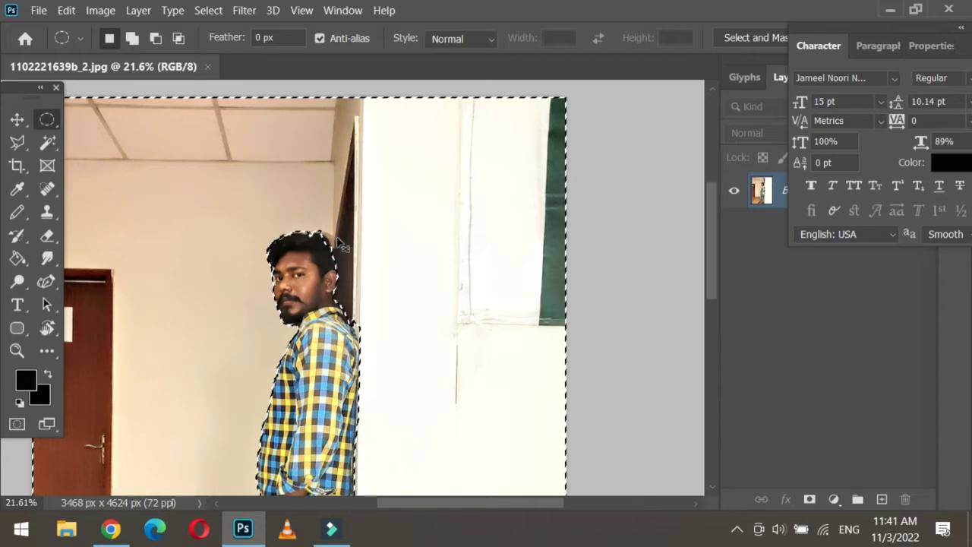
# Add the floor gap between the man's lower legs to the selection with the Magic Wand.
pyautogui.hotkey('ctrl', '0')
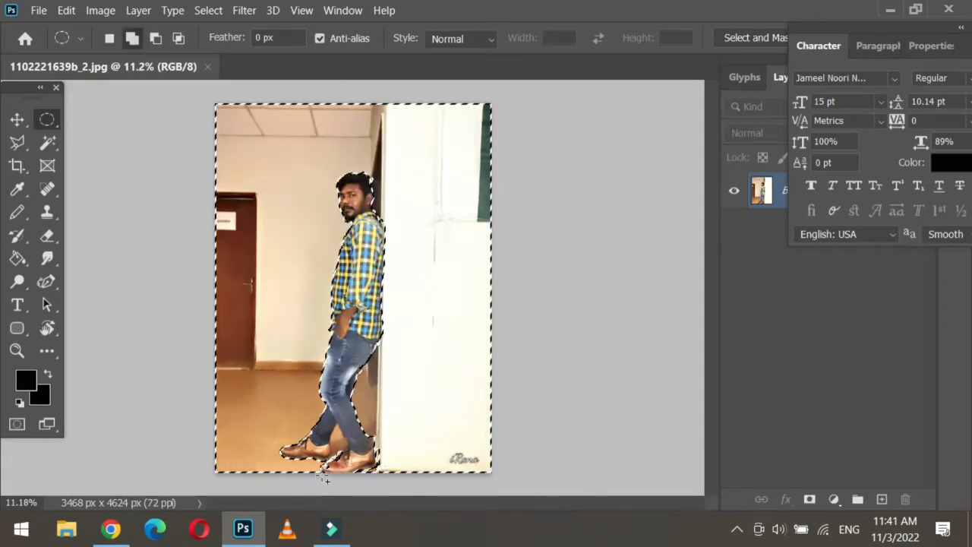
pyautogui.press('w')
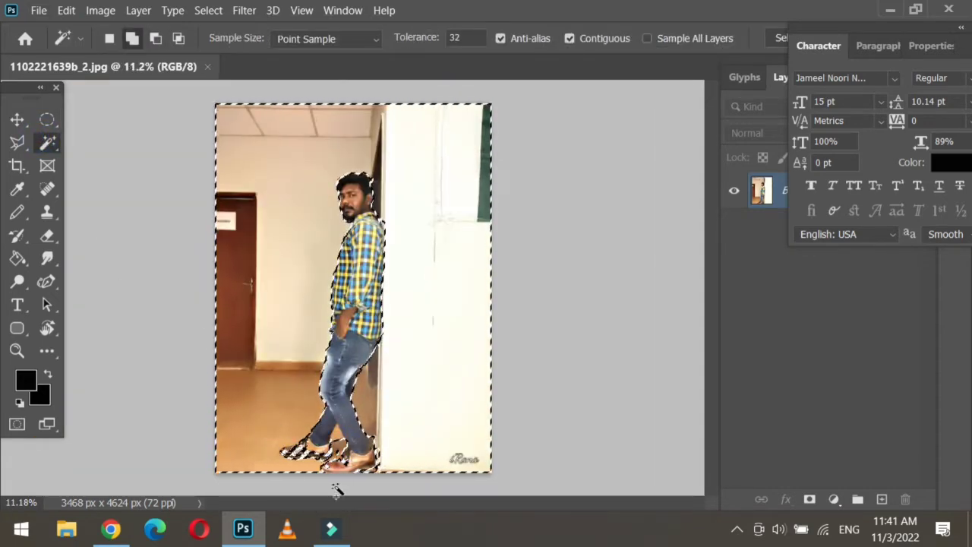
pyautogui.keyDown('shift'); pyautogui.click(339, 437); pyautogui.keyUp('shift')
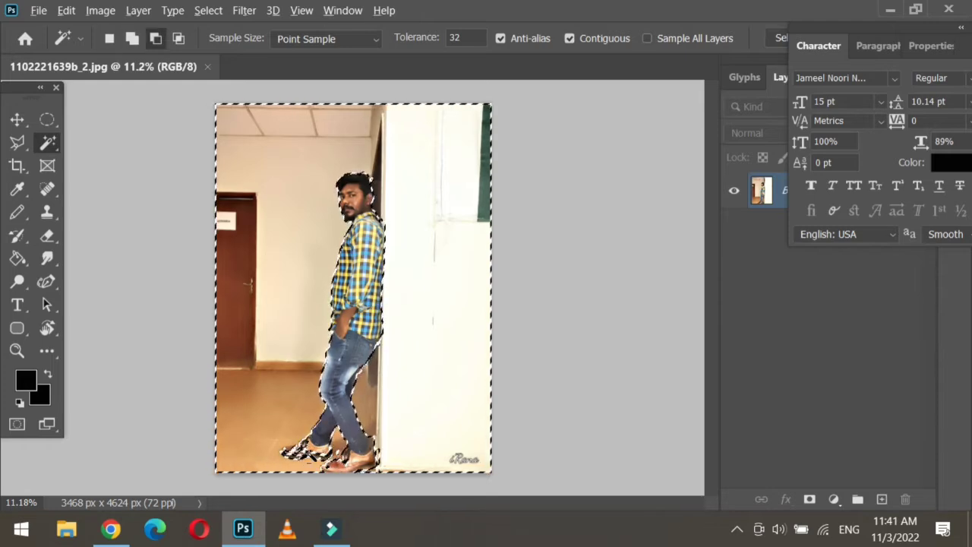
# Subtract the rear shoe and its laces from the background selection with the Elliptical Marquee tool.
pyautogui.scroll(3, 336, 463)
pyautogui.scroll(-1, 336, 462)
pyautogui.click(47, 120)
pyautogui.moveTo(323, 411); pyautogui.dragTo(306, 400)
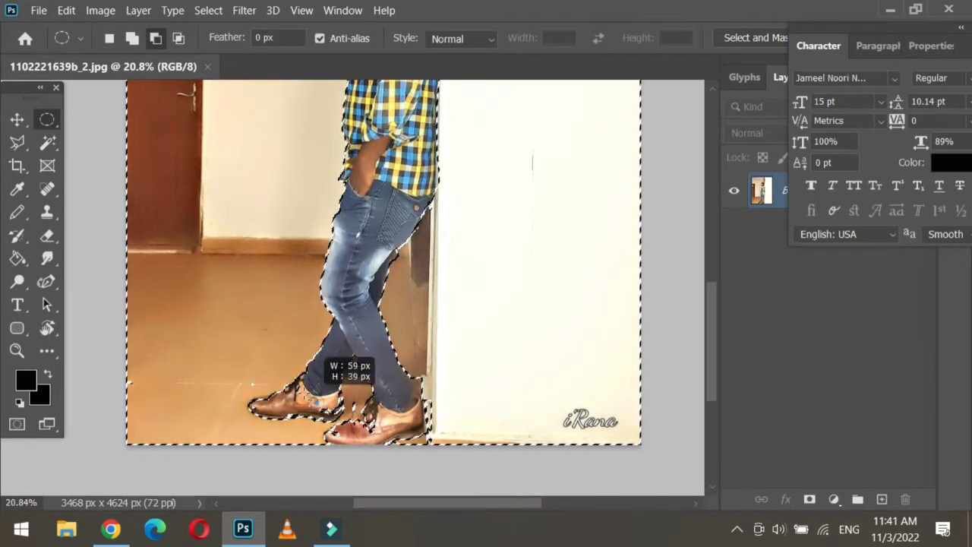
pyautogui.moveTo(248, 410); pyautogui.dragTo(248, 410)
pyautogui.moveTo(364, 426); pyautogui.dragTo(340, 415)
# Clean up the selection behind the supporting leg's ankle and subtract part of the shoe nearest the wall.
pyautogui.scroll(2, 337, 394)
pyautogui.scroll(-3, 336, 392)
pyautogui.moveTo(420, 338)
pyautogui.mouseDown()
pyautogui.moveTo(430, 380)
pyautogui.moveTo(421, 365)
pyautogui.mouseUp()
pyautogui.moveTo(346, 415)
pyautogui.mouseDown()
pyautogui.moveTo(397, 424)
pyautogui.moveTo(393, 439)
pyautogui.moveTo(404, 434)
pyautogui.mouseUp()
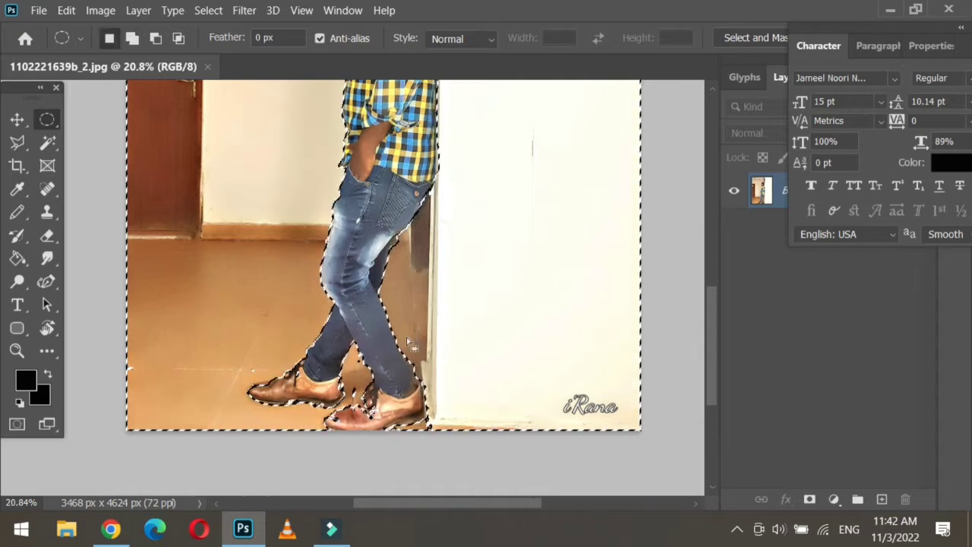
# Add the dark background behind the man's neck and head to the selection, following the collar and hair.
pyautogui.scroll(5, 455, 362)
pyautogui.scroll(-2, 454, 361)
pyautogui.scroll(5, 412, 325)
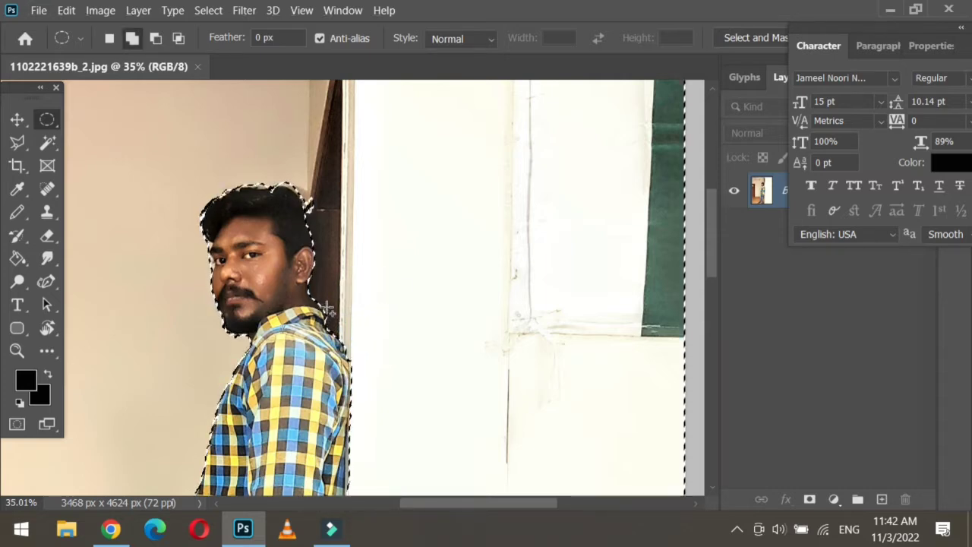
pyautogui.moveTo(328, 307); pyautogui.dragTo(308, 185)
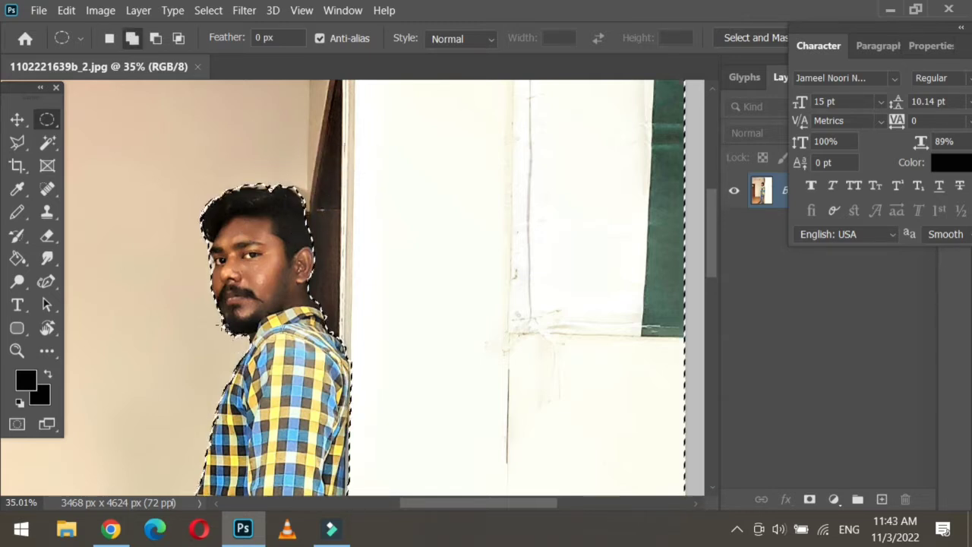
# Refine the selection in the floor gap between the crossed lower legs and along the rear shoe's heel.
pyautogui.scroll(-10, 209, 387)
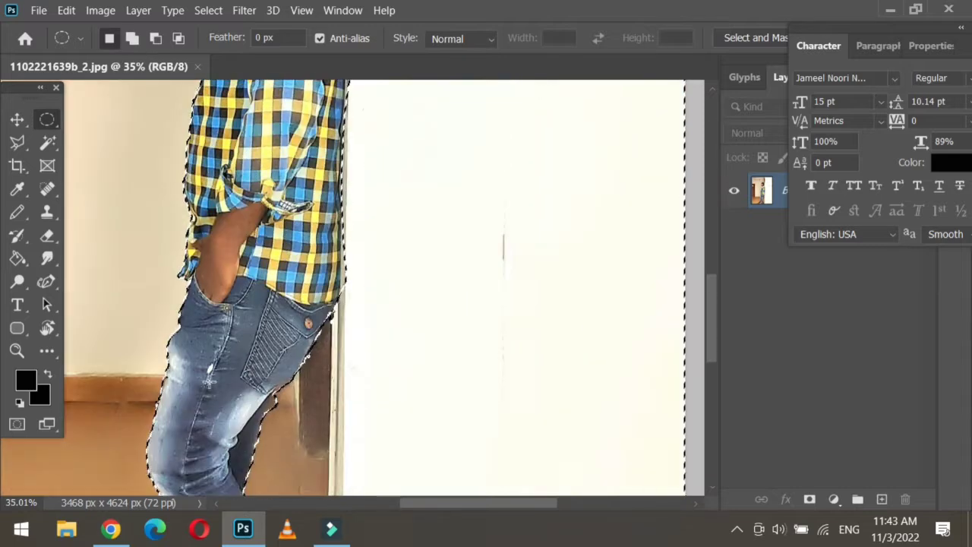
pyautogui.moveTo(199, 405); pyautogui.dragTo(217, 467)
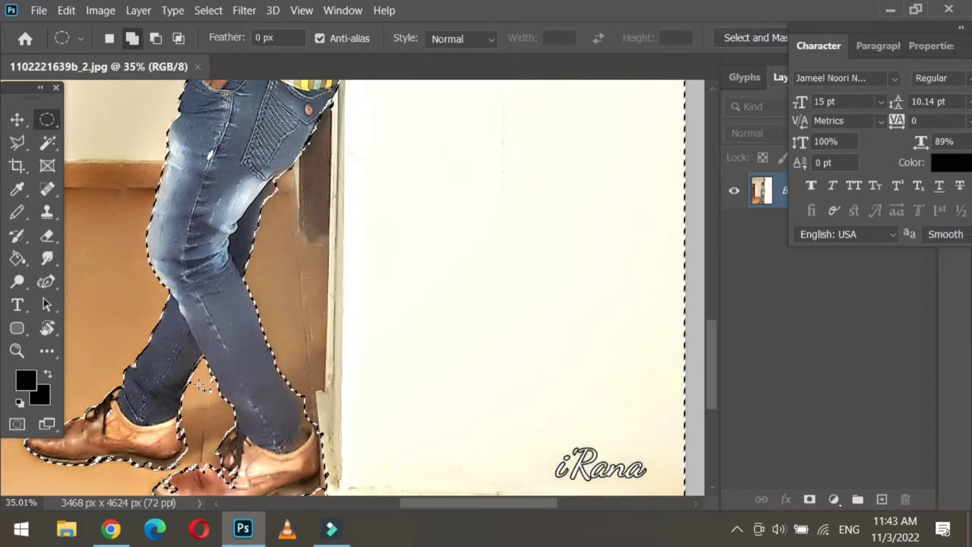
pyautogui.moveTo(202, 366)
pyautogui.mouseDown()
pyautogui.moveTo(216, 407)
pyautogui.moveTo(186, 336)
pyautogui.mouseUp()
pyautogui.scroll(-1, 214, 410)
pyautogui.scroll(-2, 214, 412)
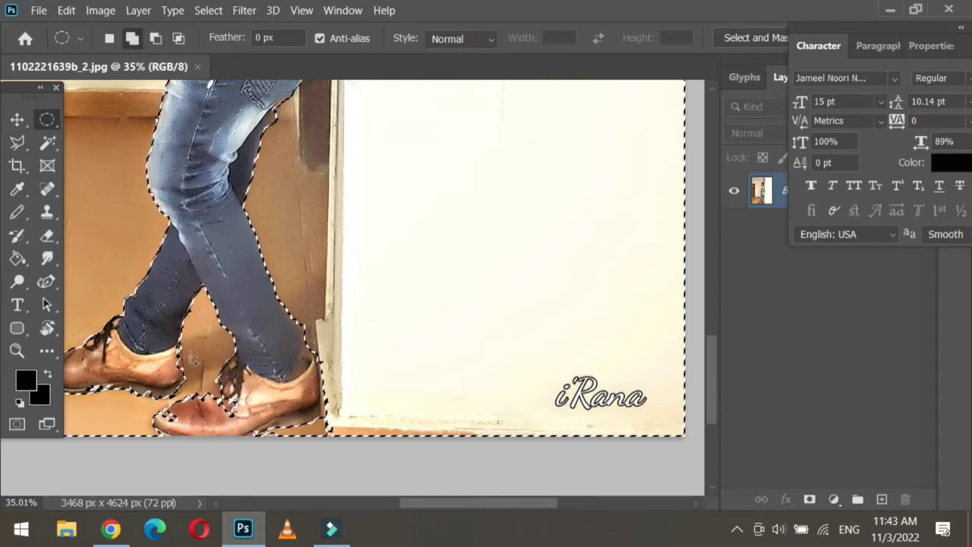
pyautogui.moveTo(192, 393); pyautogui.dragTo(186, 353)
pyautogui.moveTo(197, 398); pyautogui.dragTo(160, 337)
# Subtract the remaining toe and side areas of the shoe nearest the wall from the background selection.
pyautogui.scroll(-2, 184, 357)
pyautogui.moveTo(241, 351); pyautogui.dragTo(199, 311)
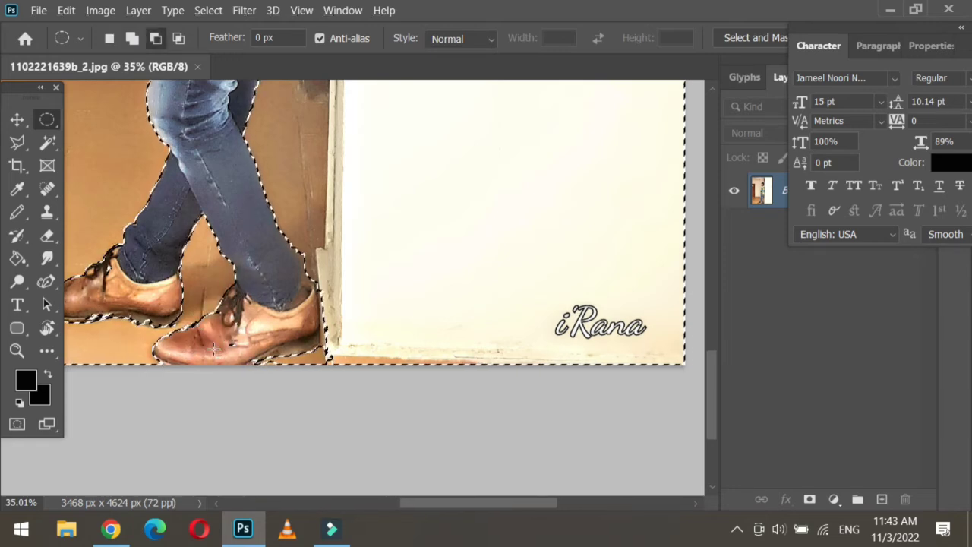
pyautogui.moveTo(259, 339)
pyautogui.mouseDown()
pyautogui.moveTo(205, 302)
pyautogui.moveTo(181, 323)
pyautogui.moveTo(258, 314)
pyautogui.moveTo(261, 324)
pyautogui.mouseUp()
# Add the leftover floor patch above the rear shoe's toe to the selection and tidy the outline along its laces and sole.
pyautogui.hscroll(-3, 397, 471)
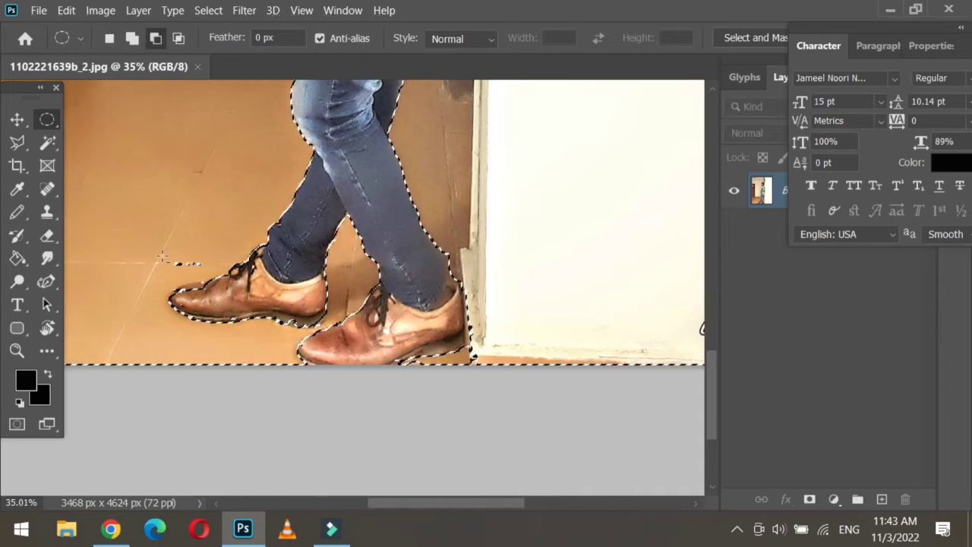
pyautogui.moveTo(145, 231)
pyautogui.mouseDown()
pyautogui.moveTo(221, 278)
pyautogui.moveTo(204, 278)
pyautogui.moveTo(227, 275)
pyautogui.mouseUp()
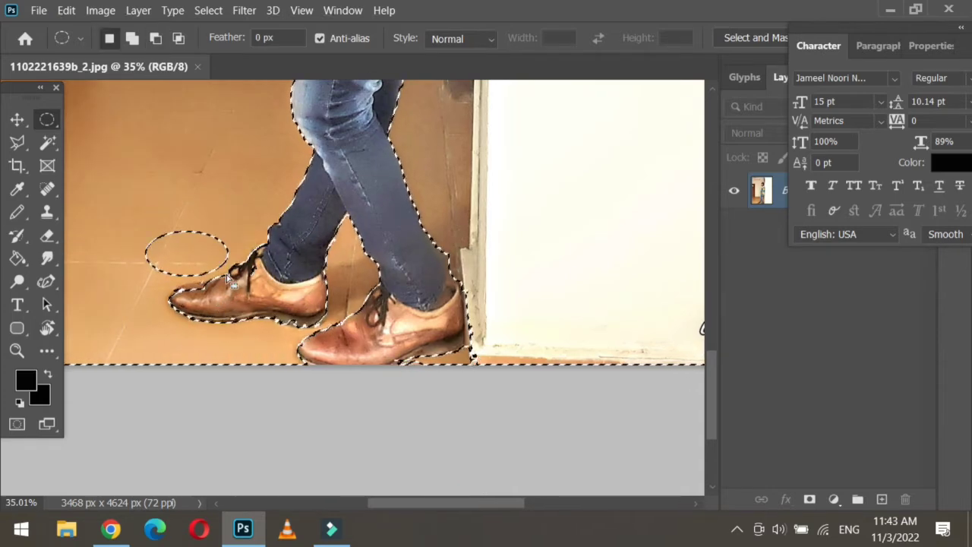
pyautogui.moveTo(152, 232); pyautogui.dragTo(180, 283)
pyautogui.moveTo(244, 259); pyautogui.dragTo(243, 258)
pyautogui.moveTo(269, 294); pyautogui.dragTo(328, 332)
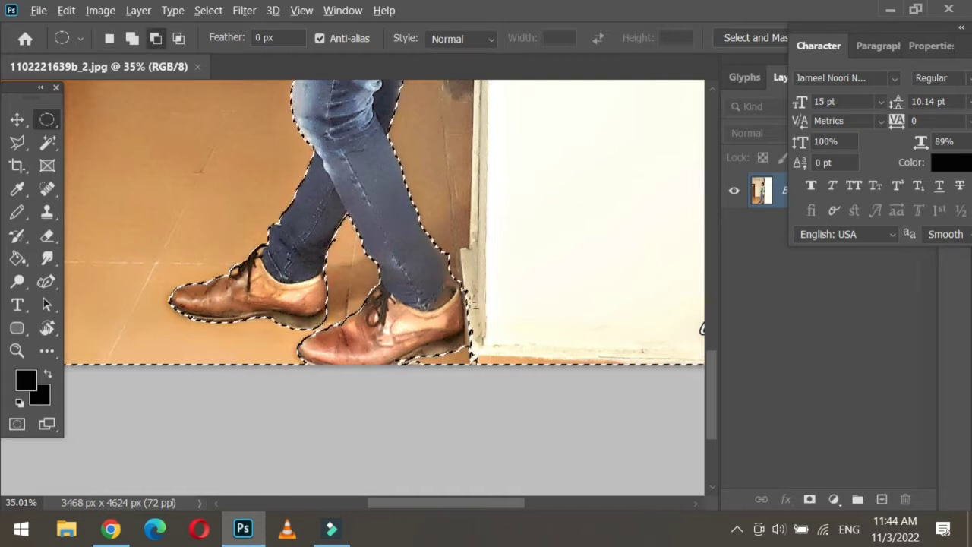
# Add the floor and wall strip behind the heel of the shoe nearest the wall to the selection and tidy its sole.
pyautogui.moveTo(477, 284)
pyautogui.mouseDown()
pyautogui.moveTo(465, 356)
pyautogui.moveTo(443, 378)
pyautogui.moveTo(418, 373)
pyautogui.mouseUp()
pyautogui.moveTo(495, 357); pyautogui.dragTo(472, 358)
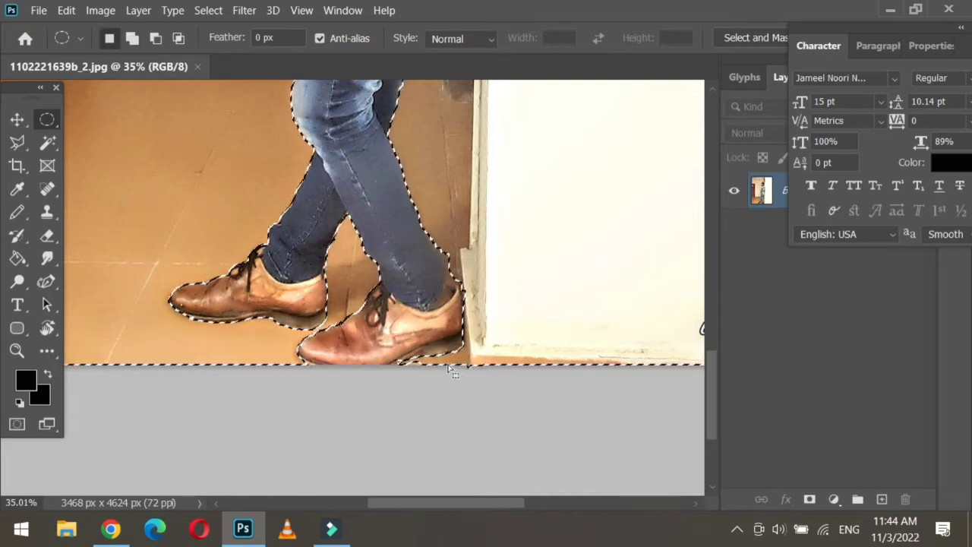
pyautogui.moveTo(370, 341); pyautogui.dragTo(397, 360)
# Add the leftover background bumps behind the calf and thigh to the selection, checking the outline up to the head.
pyautogui.scroll(2, 396, 366)
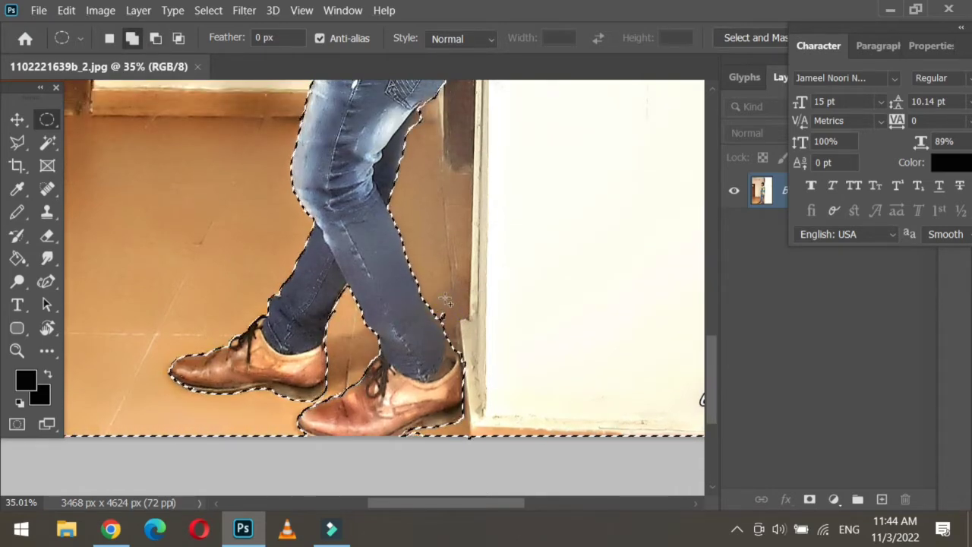
pyautogui.scroll(3, 464, 292)
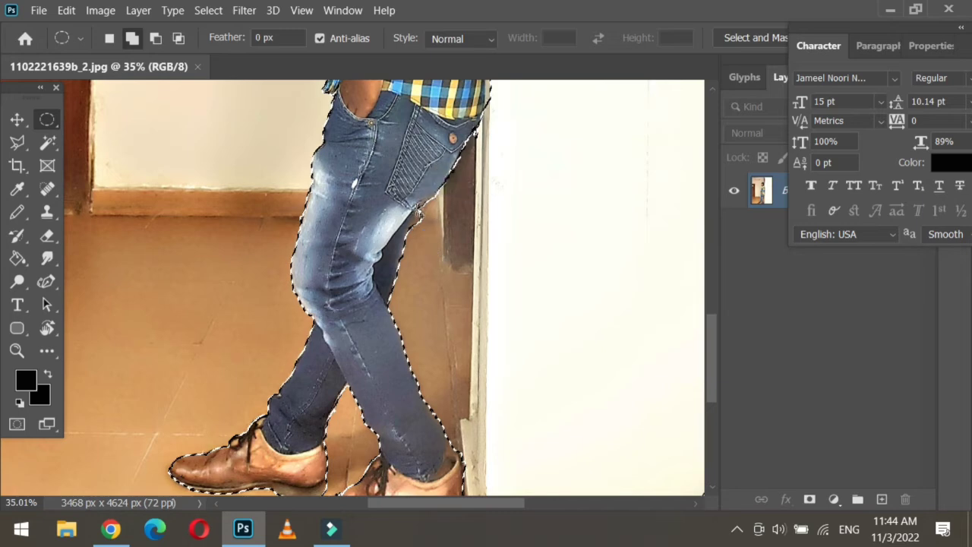
pyautogui.scroll(3, 490, 250)
pyautogui.scroll(3, 492, 247)
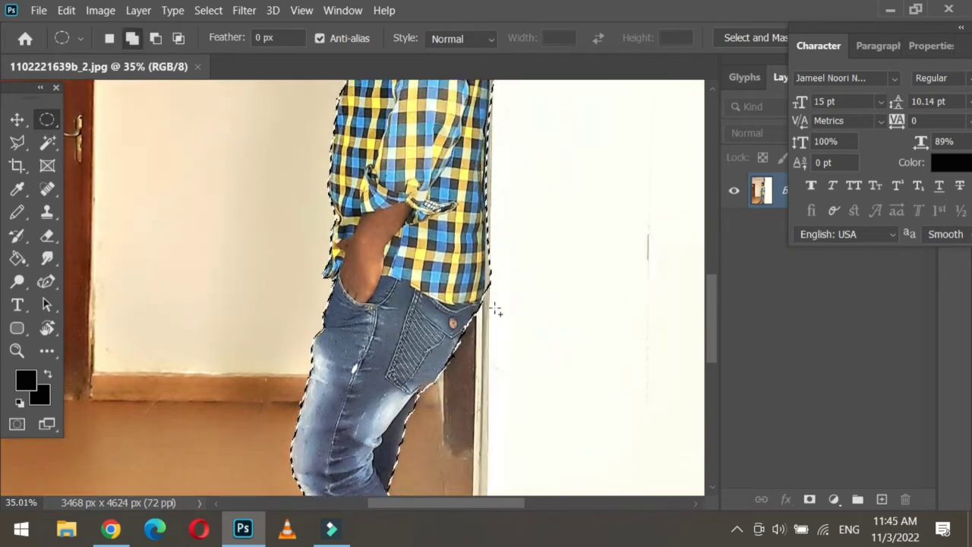
pyautogui.scroll(6, 516, 289)
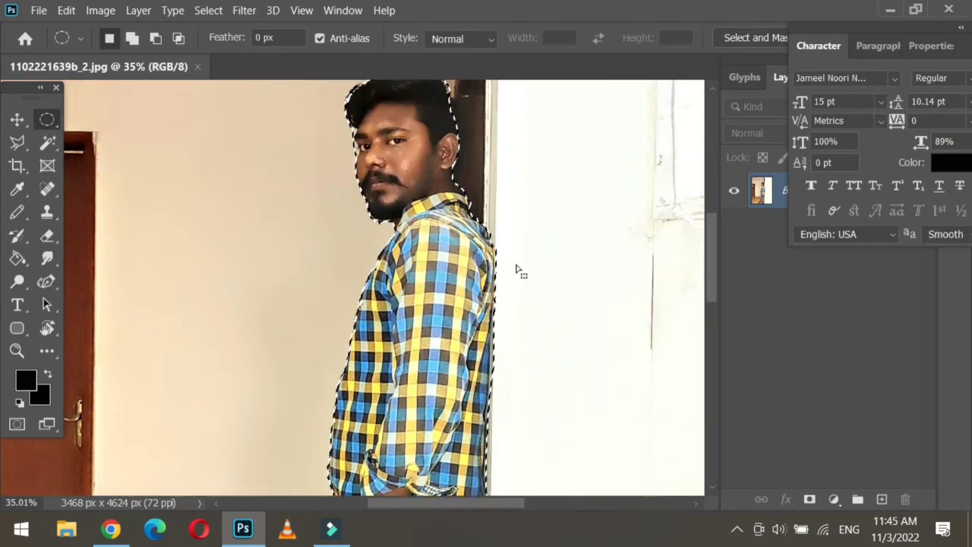
pyautogui.scroll(2, 514, 267)
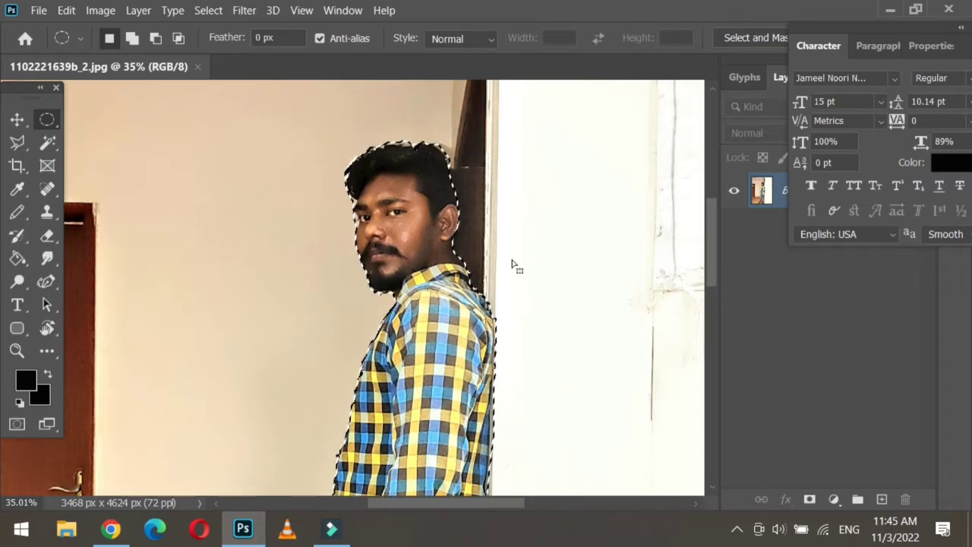
# Refine the selection outline around the hair, keeping the head excluded from the selected background.
pyautogui.press('shift')
pyautogui.moveTo(350, 147); pyautogui.dragTo(346, 147)
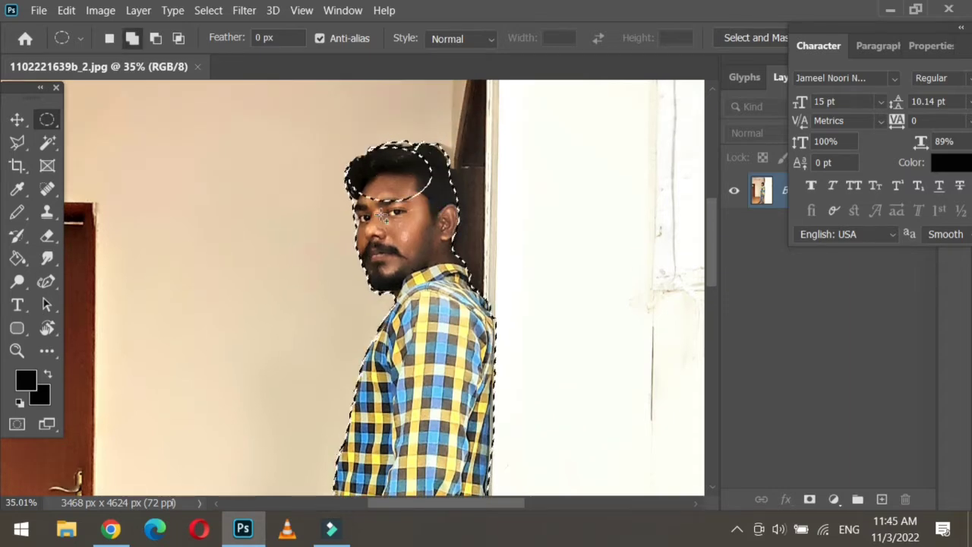
pyautogui.press('alt')
pyautogui.moveTo(439, 203); pyautogui.dragTo(450, 185)
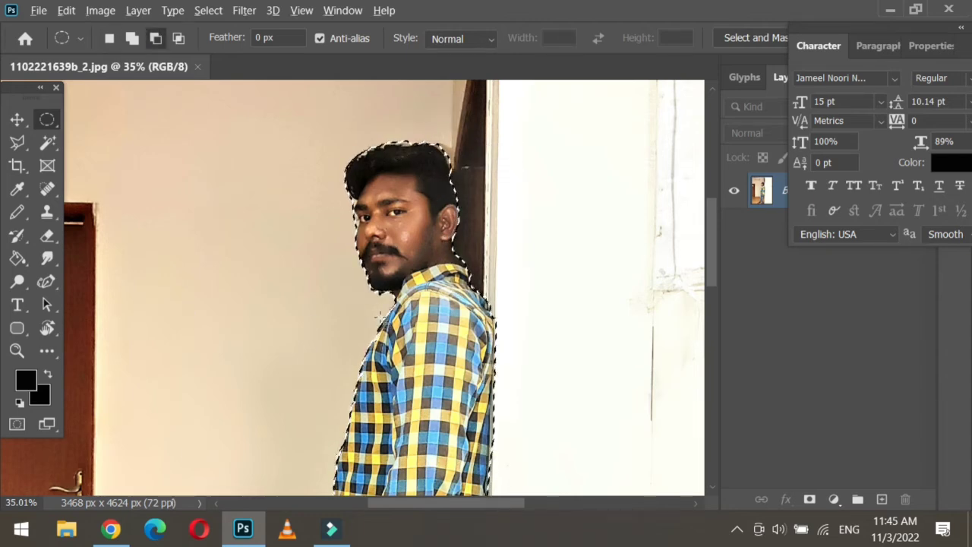
pyautogui.hotkey('ctrl', '0')
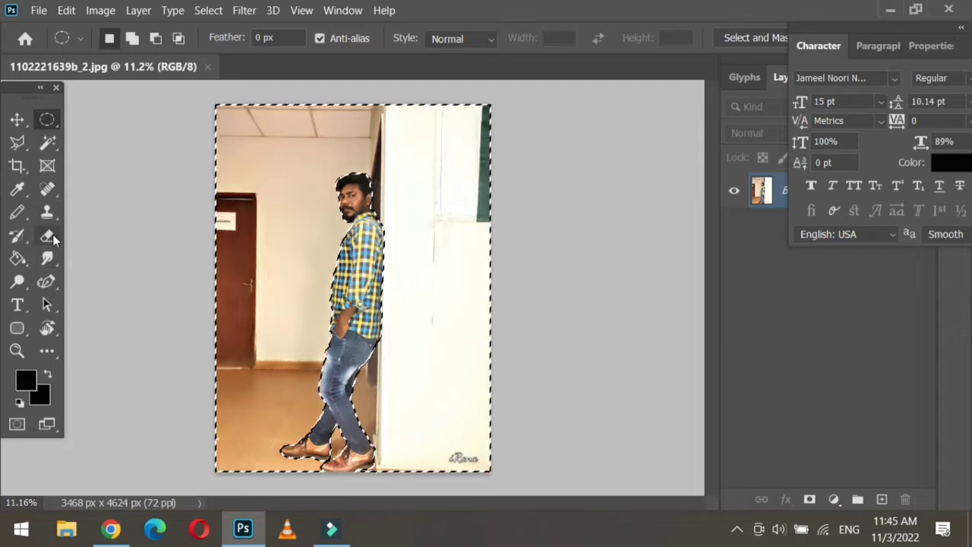
# Erase the whole selected background around the man, enlarging the hard round eraser to 401 px.
pyautogui.click(47, 235)
pyautogui.click(124, 235)
pyautogui.moveTo(261, 135)
pyautogui.mouseDown()
pyautogui.moveTo(390, 145)
pyautogui.moveTo(218, 123)
pyautogui.moveTo(384, 126)
pyautogui.mouseUp()
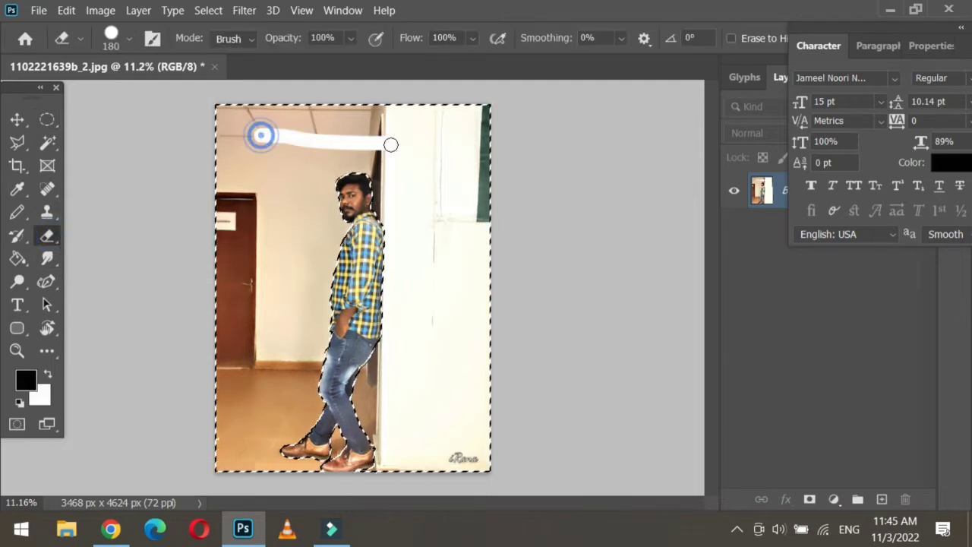
pyautogui.rightClick(357, 144)
pyautogui.moveTo(522, 189); pyautogui.dragTo(540, 188)
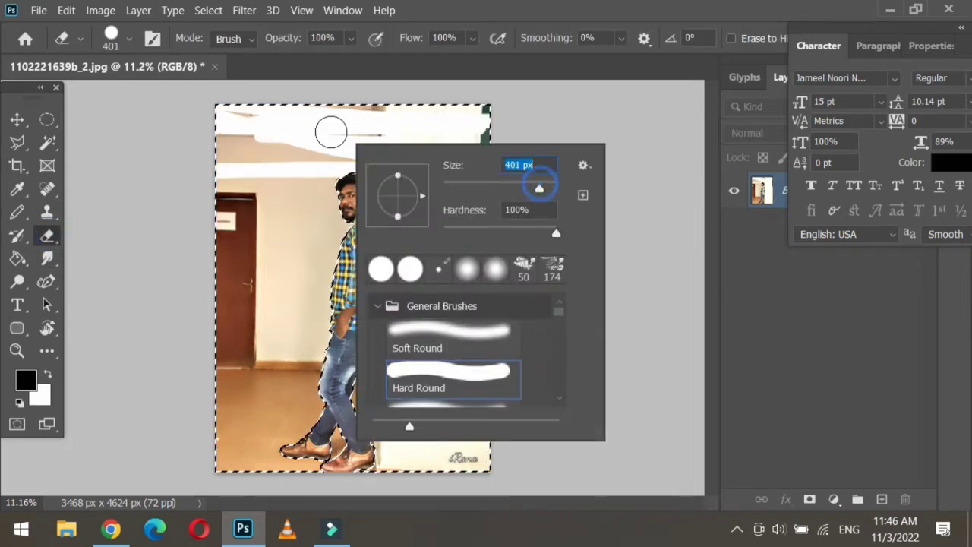
pyautogui.moveTo(330, 149)
pyautogui.mouseDown()
pyautogui.moveTo(391, 206)
pyautogui.moveTo(372, 265)
pyautogui.mouseUp()
pyautogui.moveTo(531, 119)
pyautogui.mouseDown()
pyautogui.moveTo(531, 347)
pyautogui.moveTo(518, 474)
pyautogui.moveTo(332, 437)
pyautogui.mouseUp()
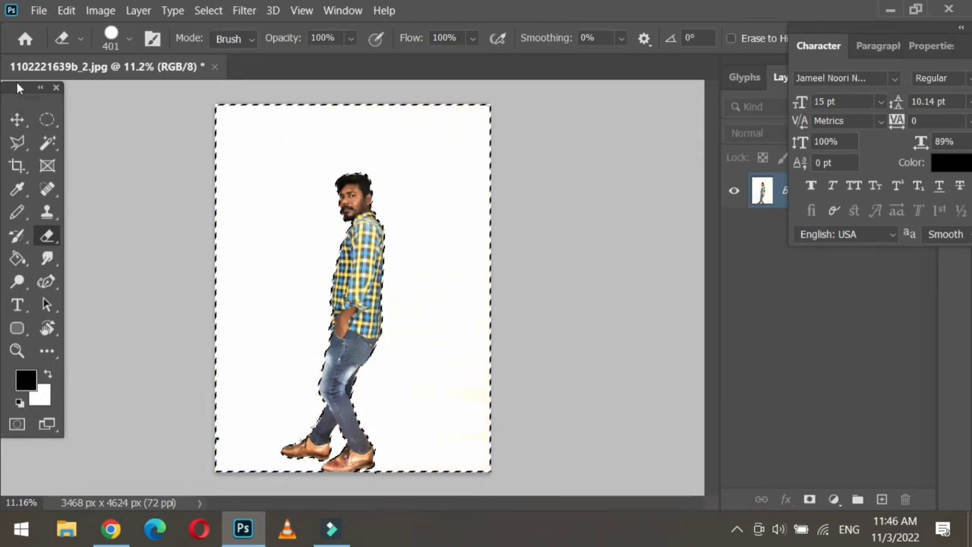
# Invert the selection to the man and copy him onto a new layer.
pyautogui.click(47, 119)
pyautogui.rightClick(352, 265)
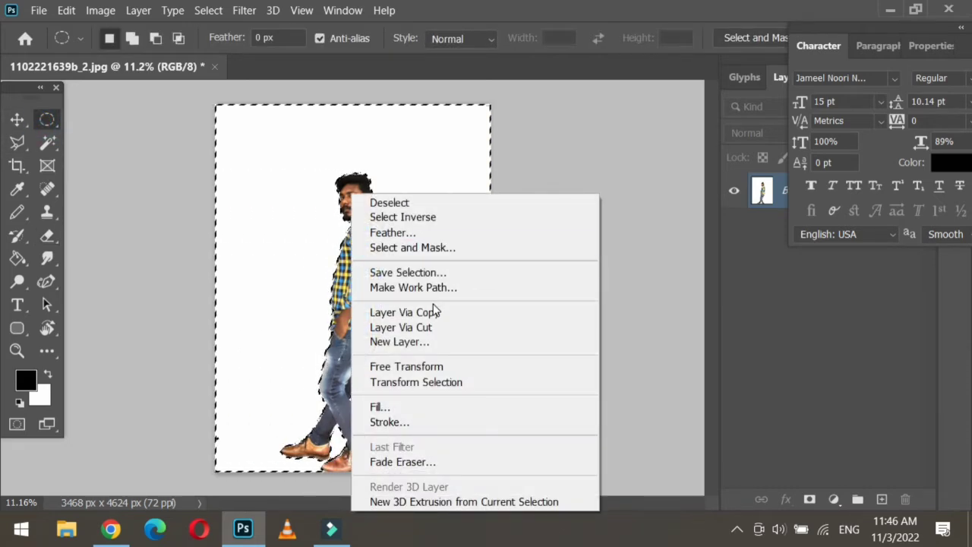
pyautogui.click(431, 219)
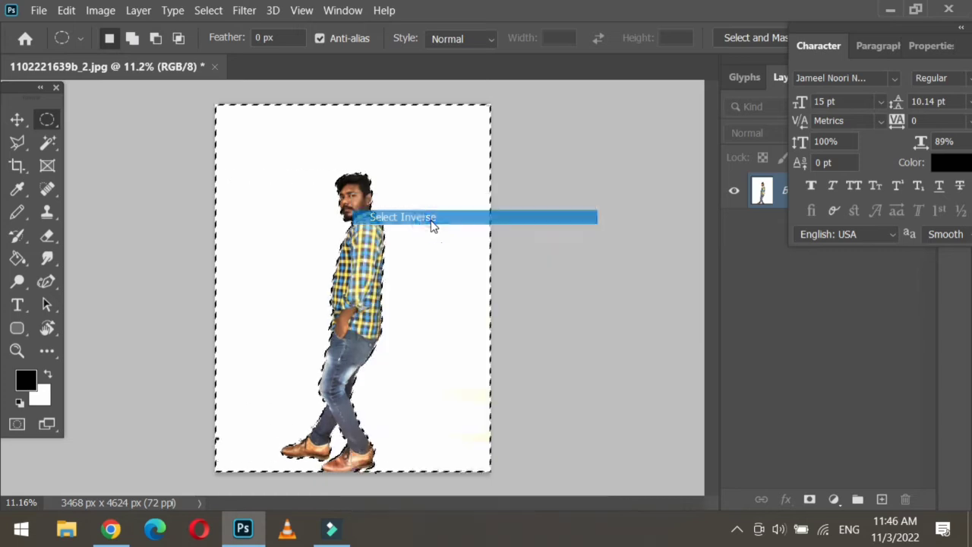
pyautogui.rightClick(337, 194)
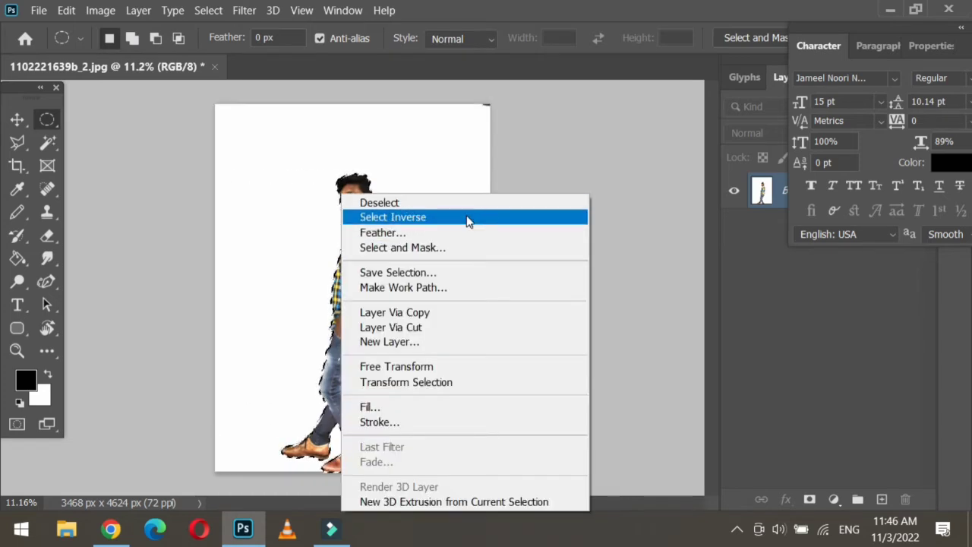
pyautogui.click(406, 313)
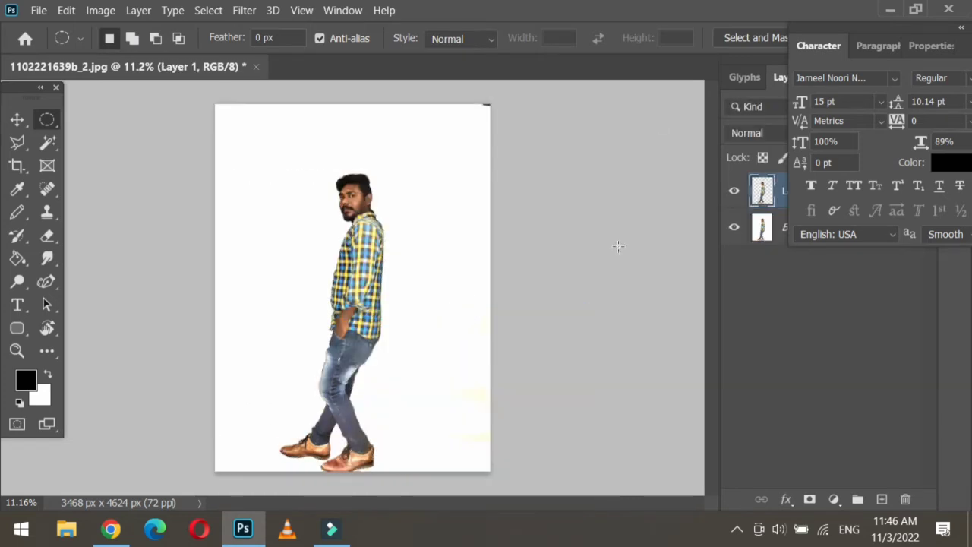
# Erase leftover traces around the man's legs on the Background layer with the Eraser and reselect the cut-out layer, Layer 1.
pyautogui.click(46, 236)
pyautogui.hotkey('alt', '[')
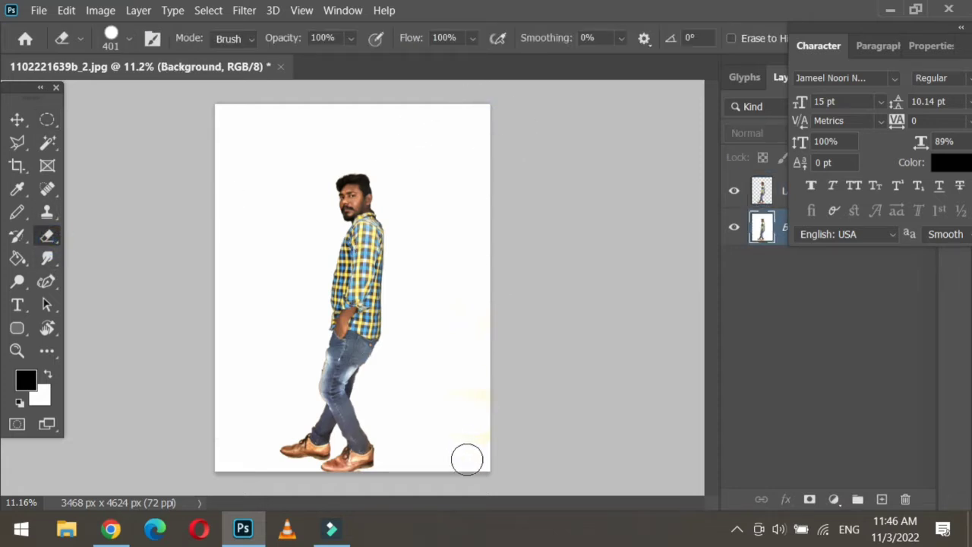
pyautogui.scroll(3, 302, 362)
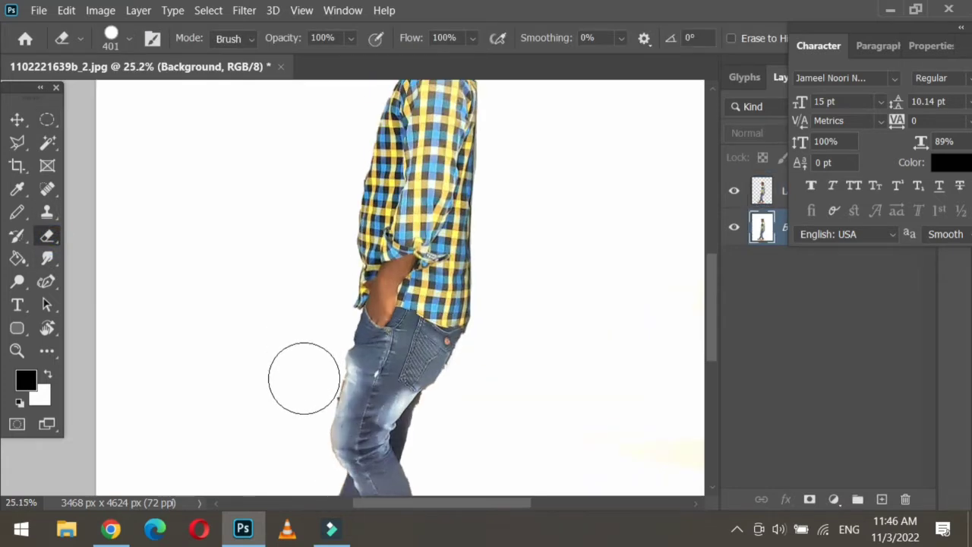
pyautogui.click(756, 193)
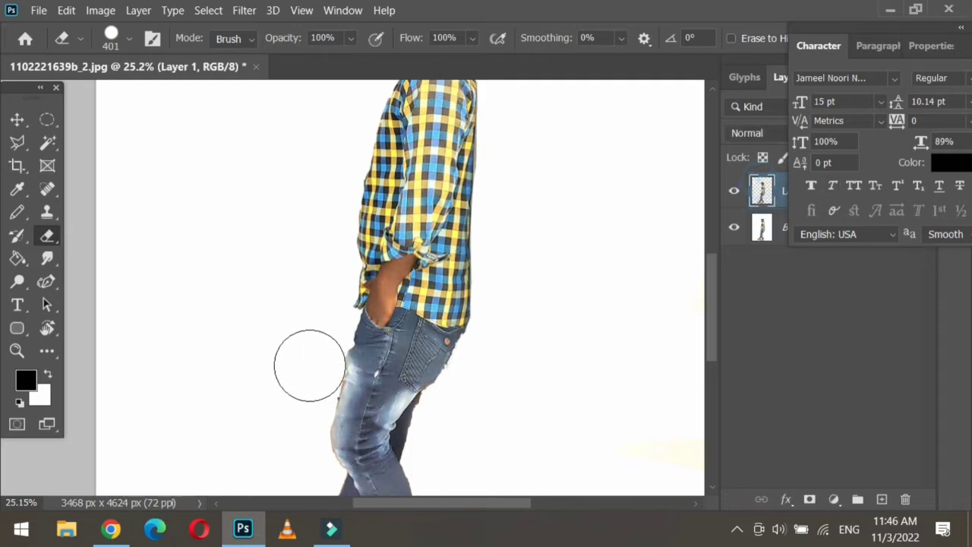
pyautogui.click(763, 227)
pyautogui.scroll(-5, 296, 397)
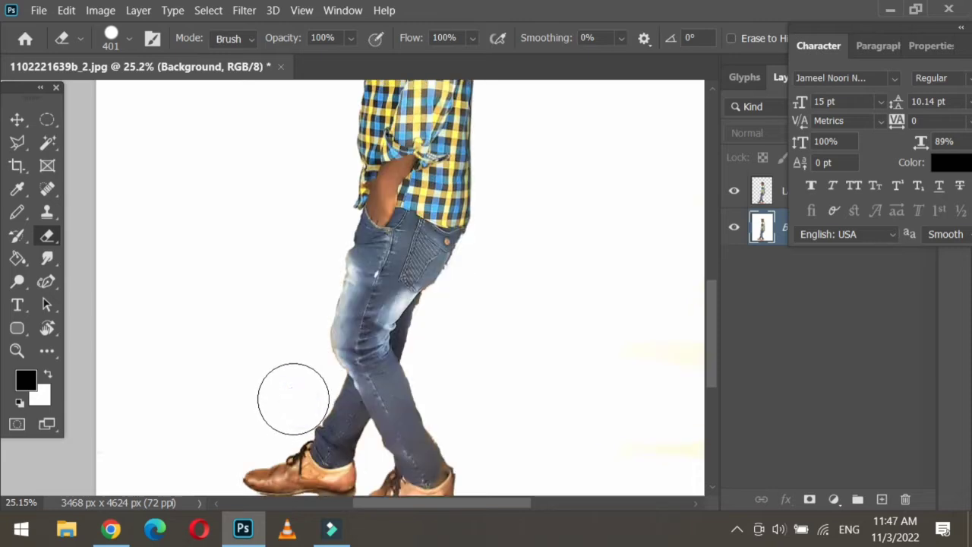
pyautogui.click(762, 193)
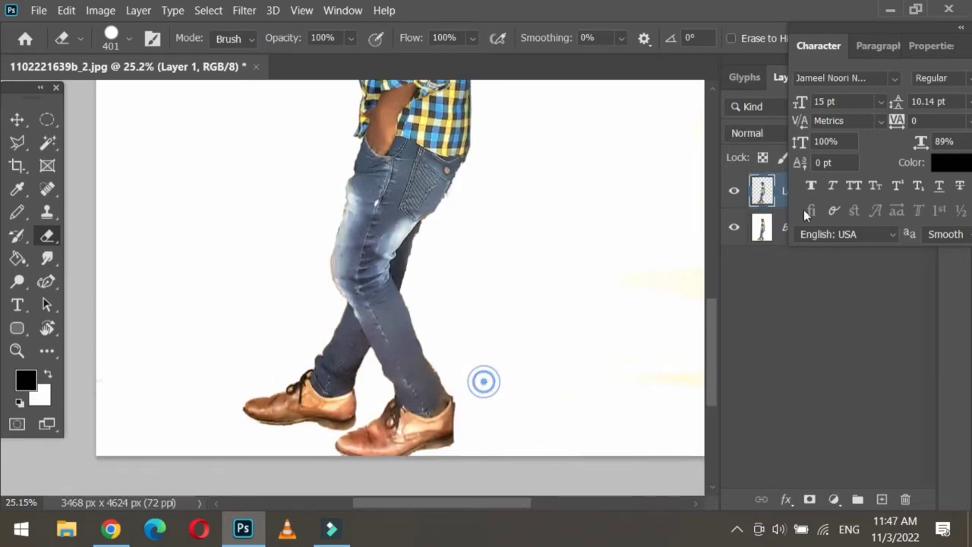
pyautogui.click(762, 228)
pyautogui.moveTo(483, 385); pyautogui.dragTo(461, 348)
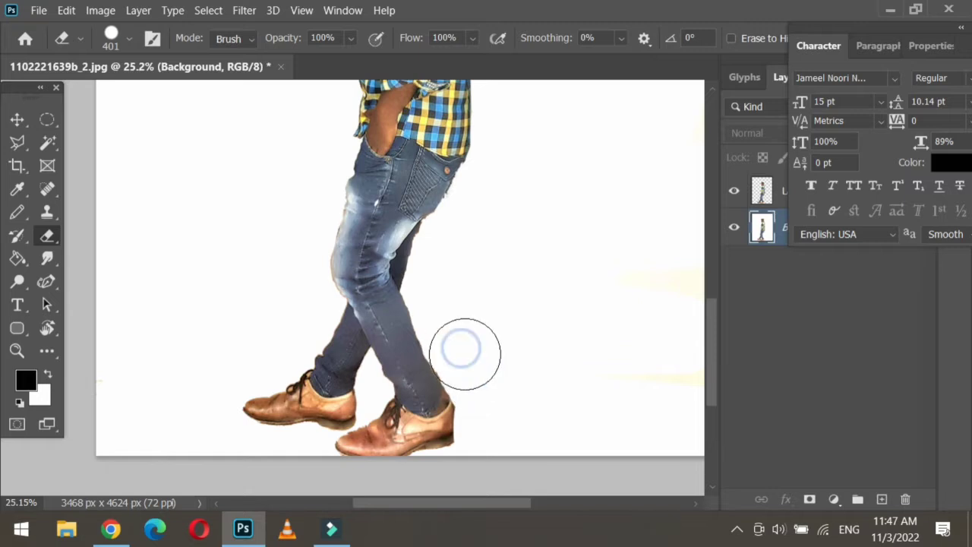
pyautogui.click(760, 195)
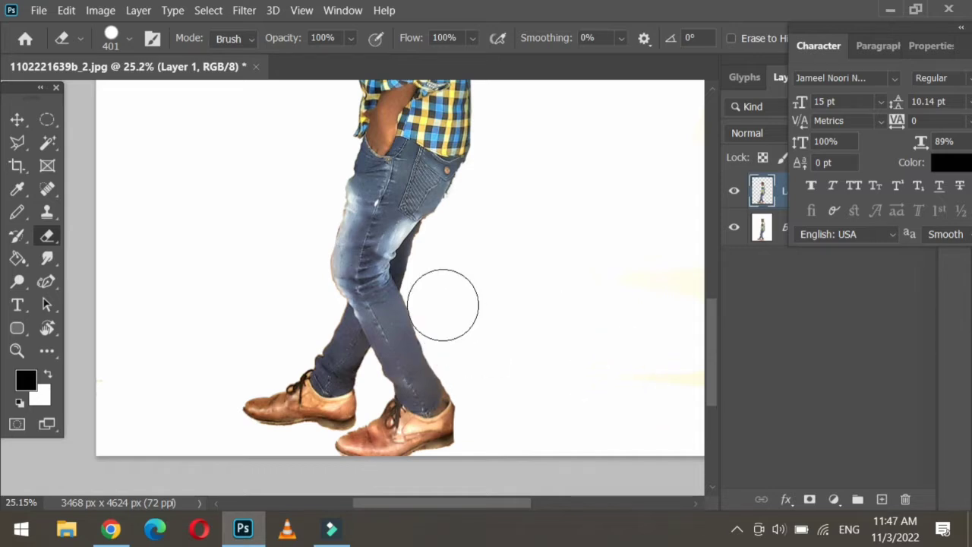
# Hide the Background layer to check the cut-out's edges from shoes to shirt, and show it again.
pyautogui.click(733, 228)
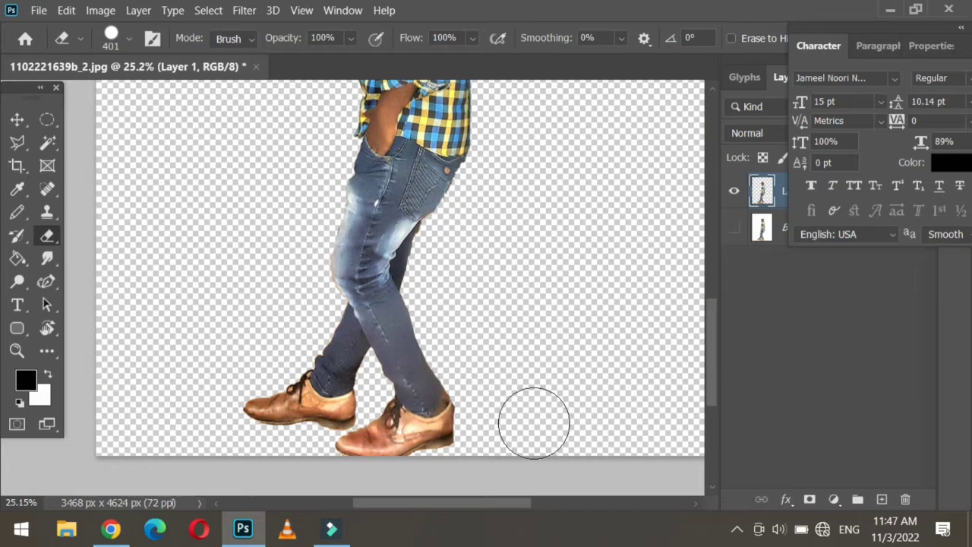
pyautogui.scroll(-2, 482, 394)
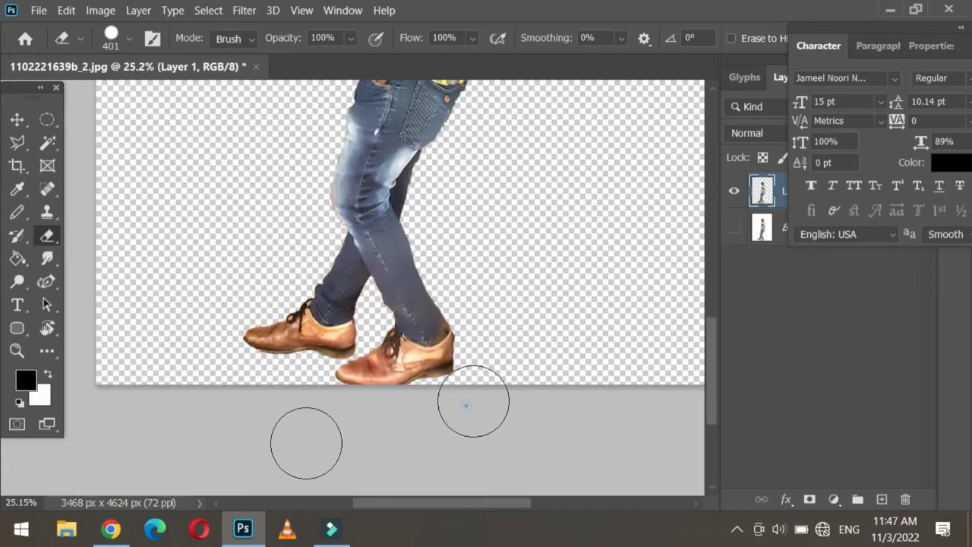
pyautogui.scroll(6, 200, 365)
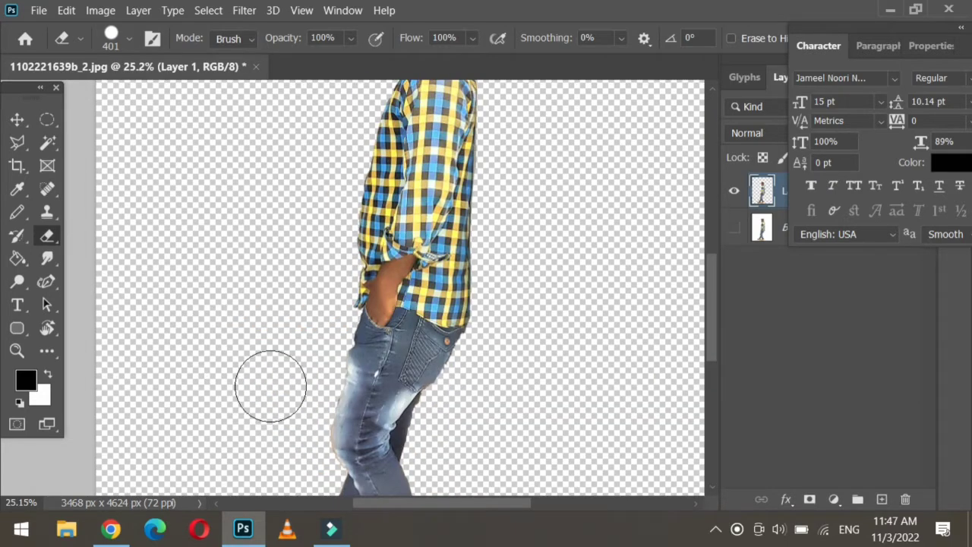
pyautogui.click(734, 229)
# Set the eraser size to 28 px and erase part of the light fringe above the man's hair on Layer 1.
pyautogui.scroll(6, 471, 345)
pyautogui.keyDown('alt'); pyautogui.scroll(5, 421, 217); pyautogui.keyUp('alt')
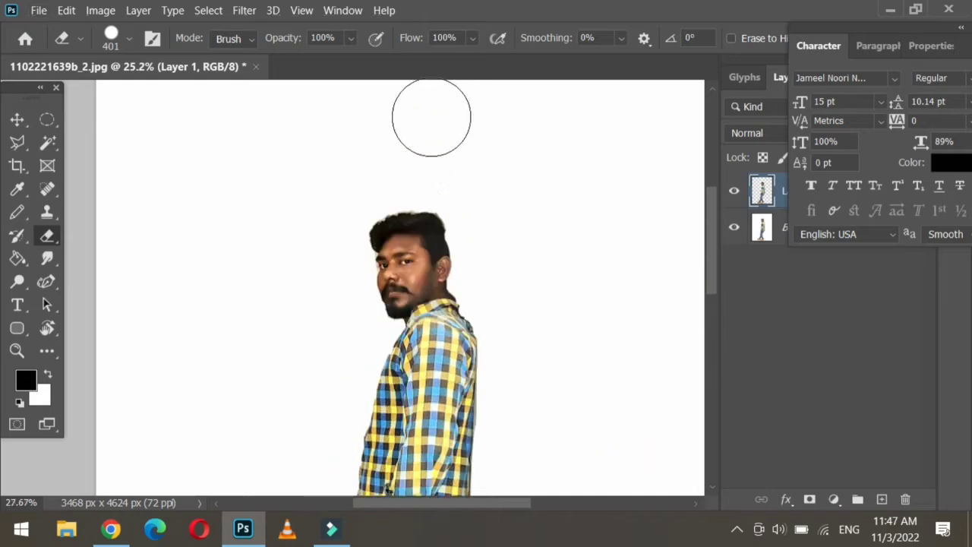
pyautogui.rightClick(468, 240)
pyautogui.moveTo(498, 219); pyautogui.dragTo(507, 221)
pyautogui.click(337, 251)
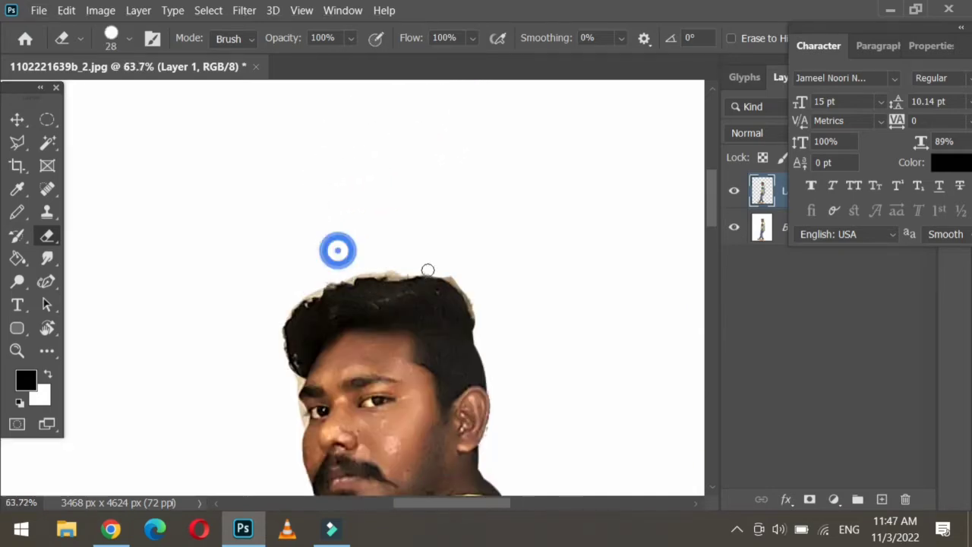
pyautogui.click(395, 274)
# Hide the Background layer and erase the remaining light fringe along the hair and beside the forehead and eye.
pyautogui.click(733, 228)
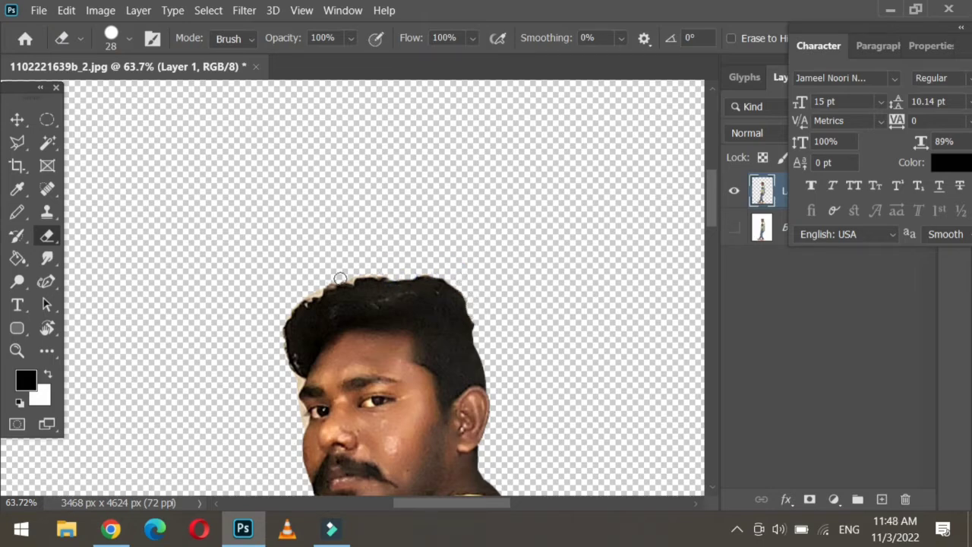
pyautogui.moveTo(388, 272)
pyautogui.mouseDown()
pyautogui.moveTo(468, 268)
pyautogui.moveTo(472, 324)
pyautogui.mouseUp()
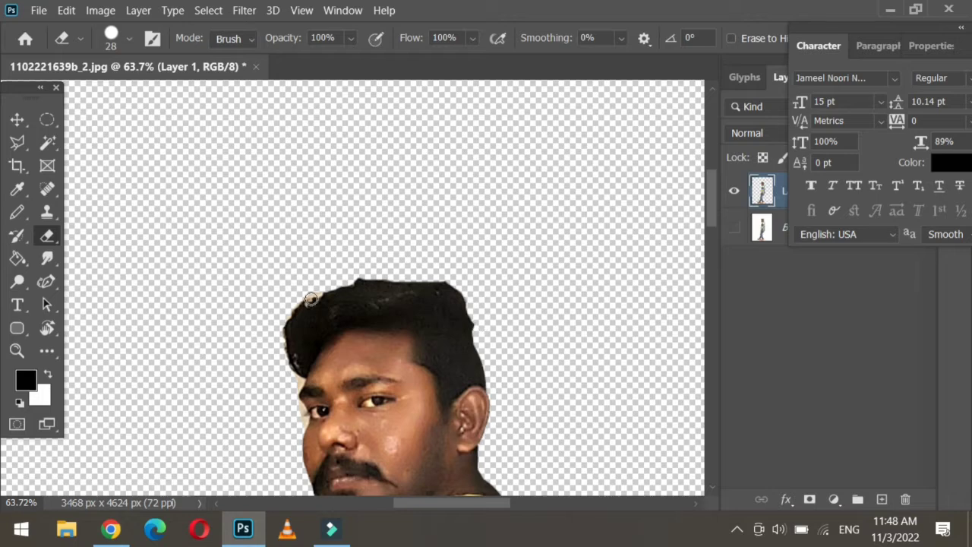
pyautogui.moveTo(314, 287); pyautogui.dragTo(308, 278)
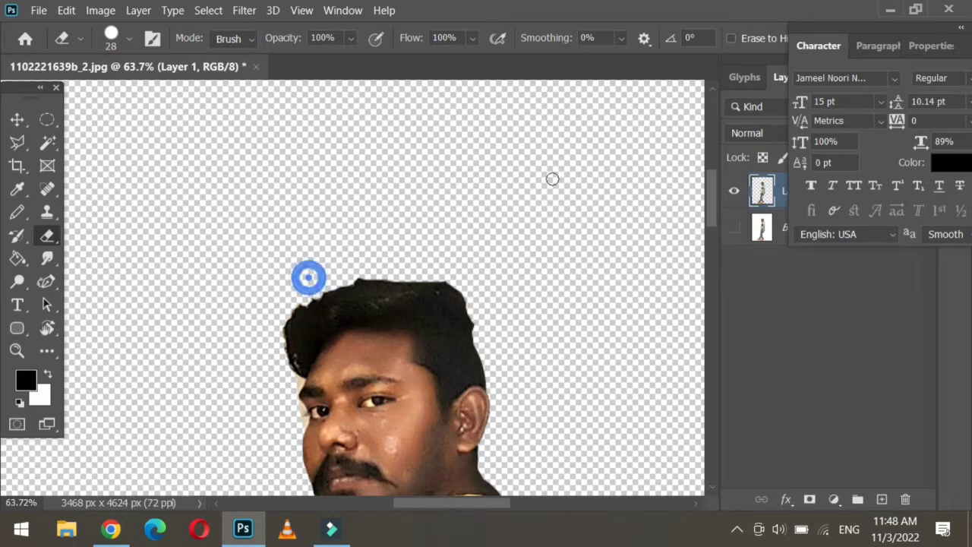
pyautogui.click(296, 383)
pyautogui.click(296, 409)
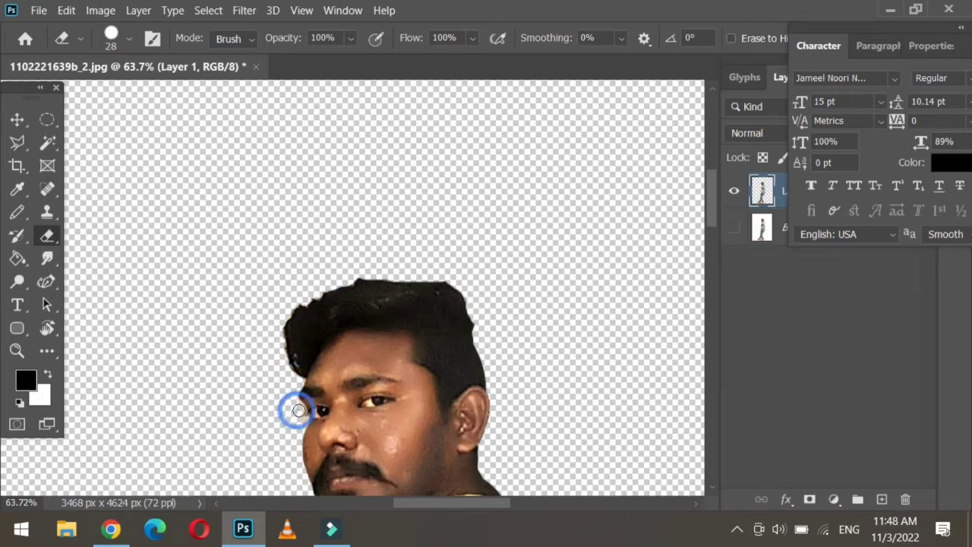
pyautogui.click(300, 424)
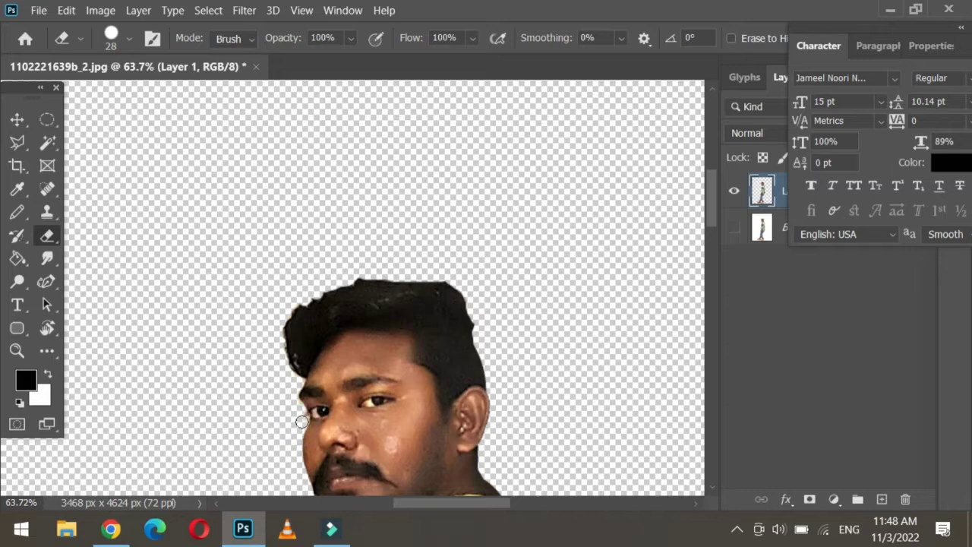
# Erase the dark leftover fringe behind the neck and along the back of the shirt collar.
pyautogui.scroll(-5, 289, 418)
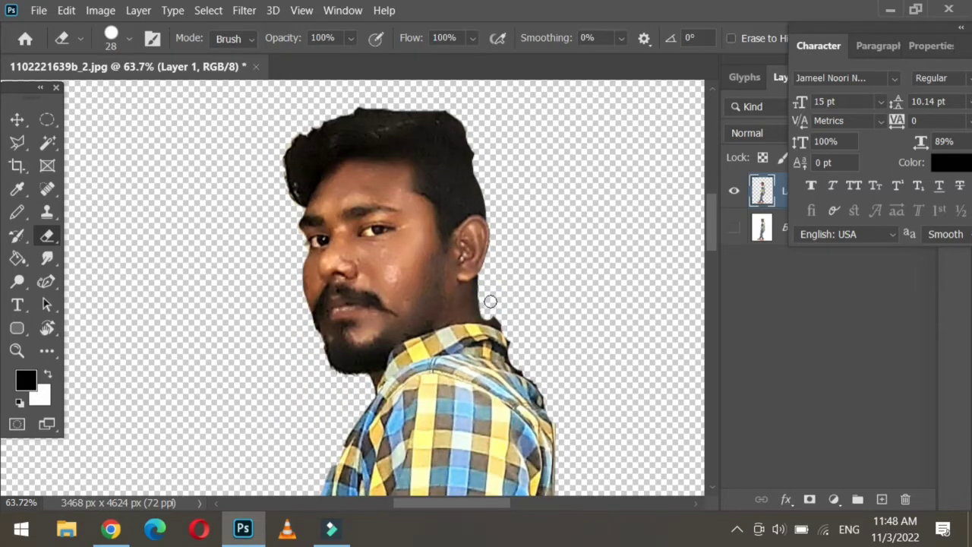
pyautogui.click(485, 302)
pyautogui.click(486, 319)
pyautogui.click(496, 319)
pyautogui.click(514, 339)
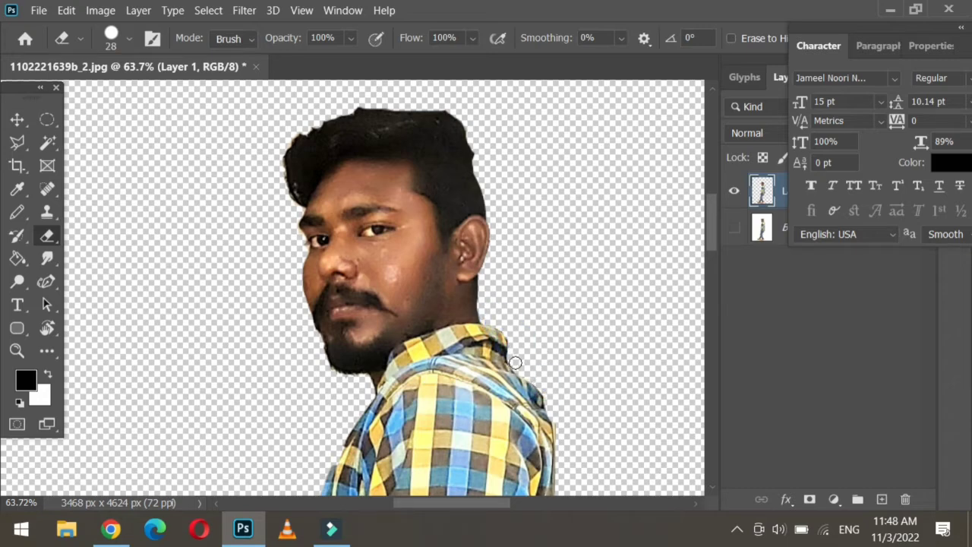
# Erase the leftover background fringe down the back edge of the checked shirt.
pyautogui.scroll(-5, 515, 343)
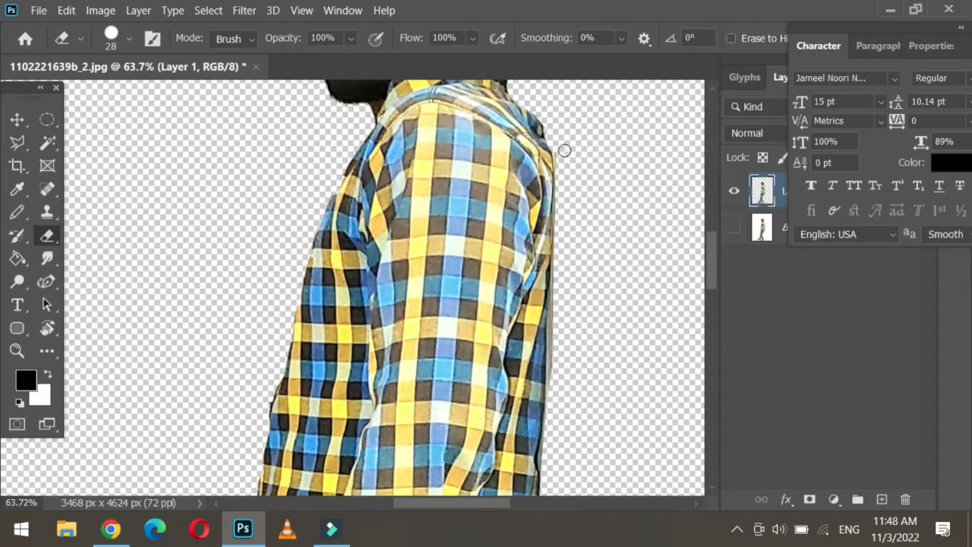
pyautogui.scroll(-3, 563, 327)
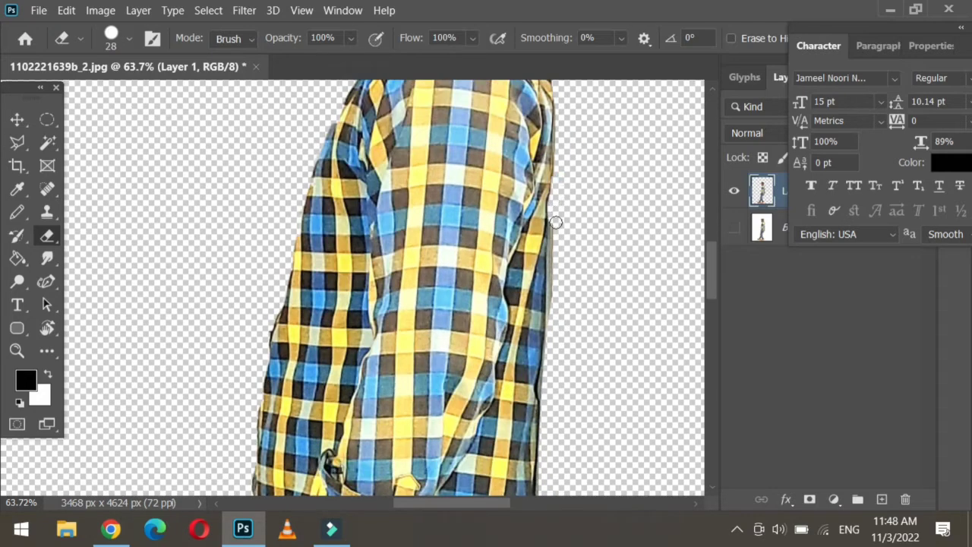
pyautogui.scroll(-2, 575, 401)
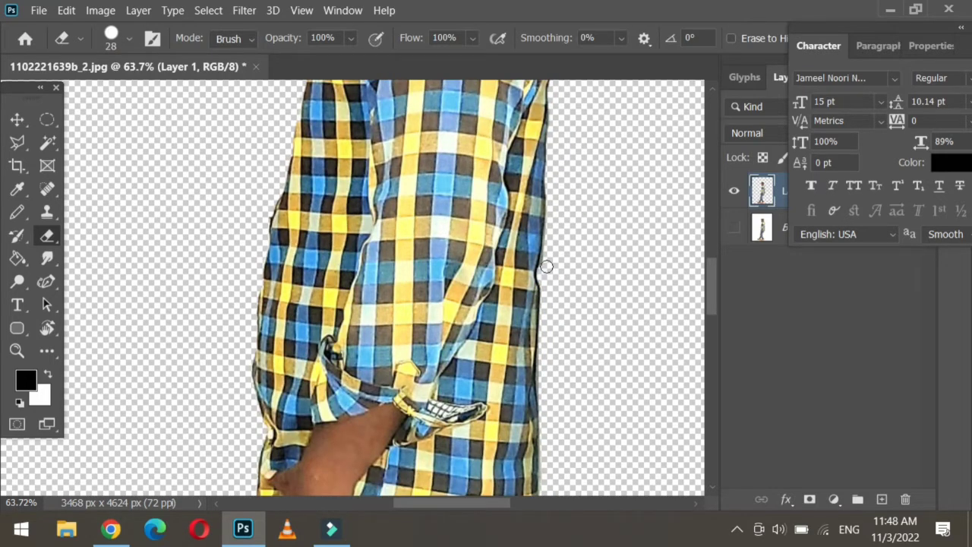
pyautogui.scroll(-2, 560, 230)
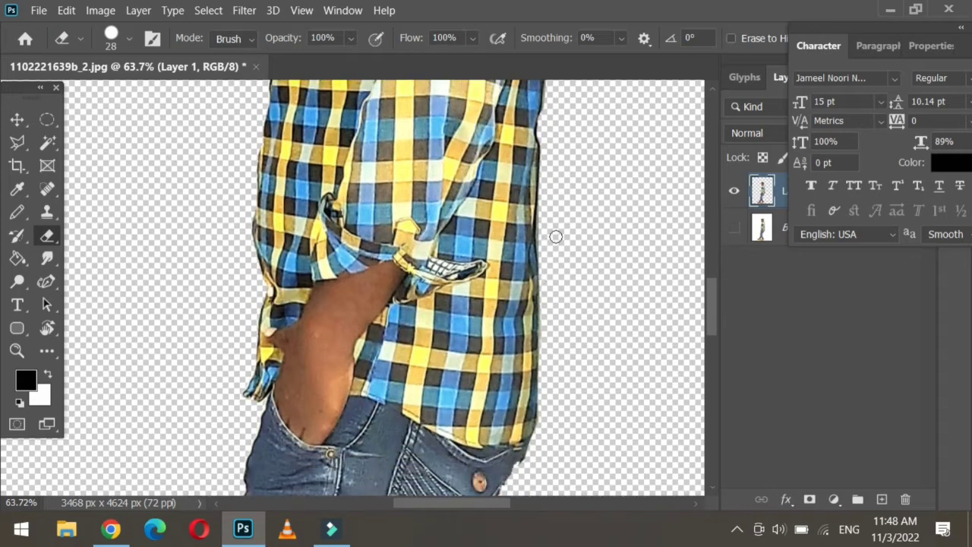
pyautogui.click(545, 222)
pyautogui.scroll(-2, 558, 311)
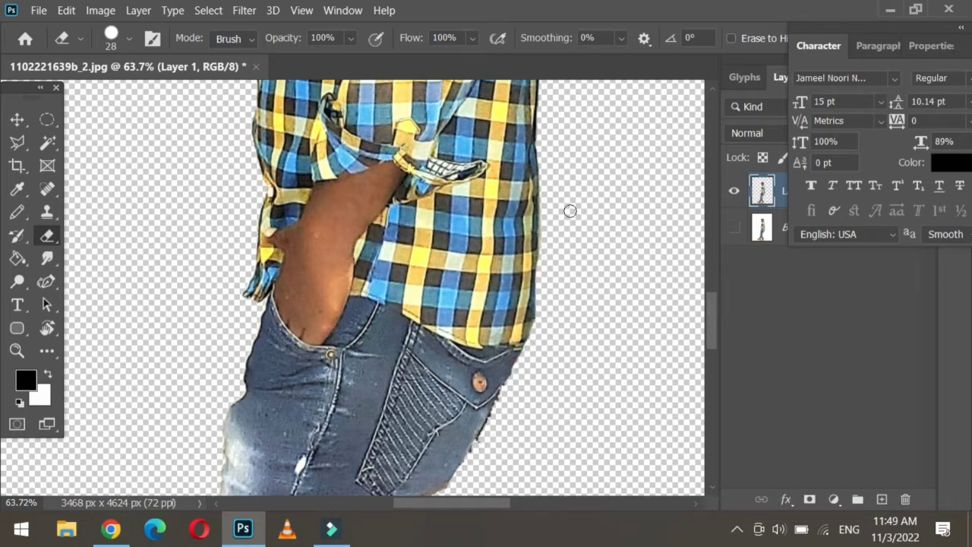
# Set the eraser size to 62 px and erase the leftover fringe along the seat of the jeans beside the back pocket.
pyautogui.scroll(-2, 570, 211)
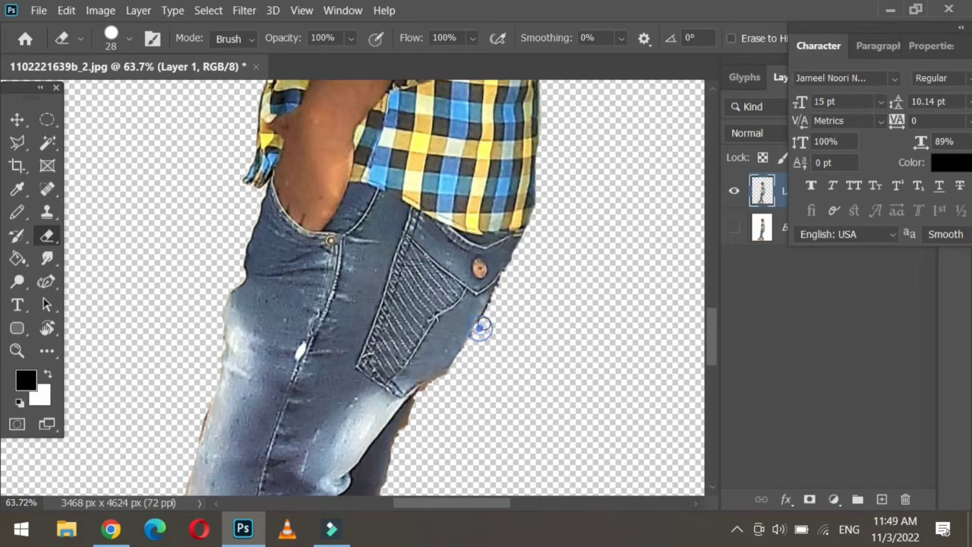
pyautogui.rightClick(556, 300)
pyautogui.click(682, 259)
pyautogui.click(666, 181)
pyautogui.moveTo(514, 279); pyautogui.dragTo(498, 316)
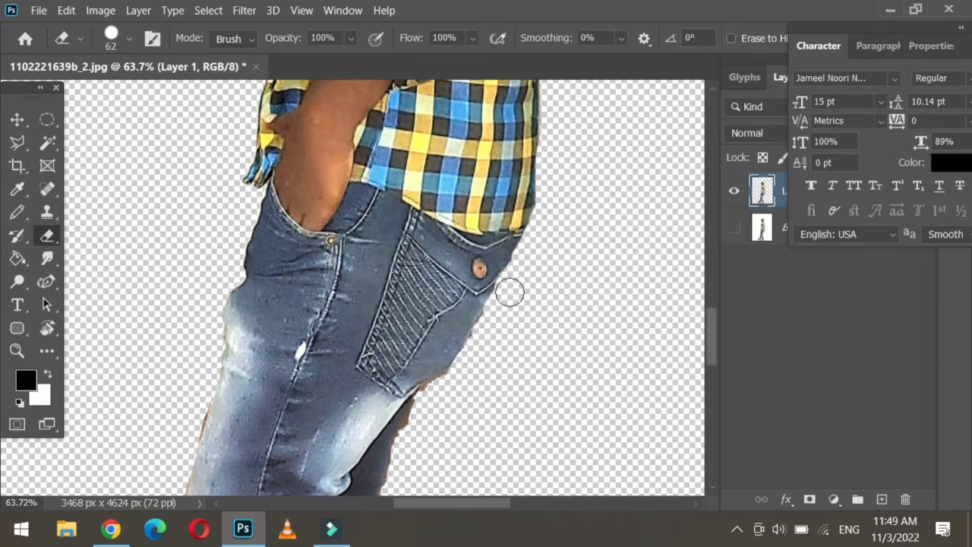
pyautogui.click(433, 397)
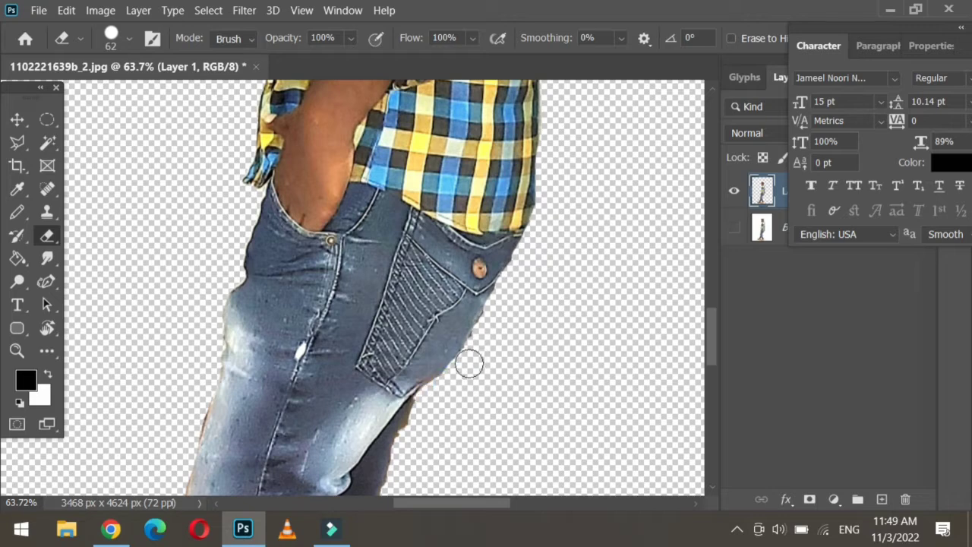
# Erase the brown fringe below the back pocket where the jeans meet the rear thigh.
pyautogui.scroll(-3, 495, 321)
pyautogui.moveTo(417, 315); pyautogui.dragTo(431, 300)
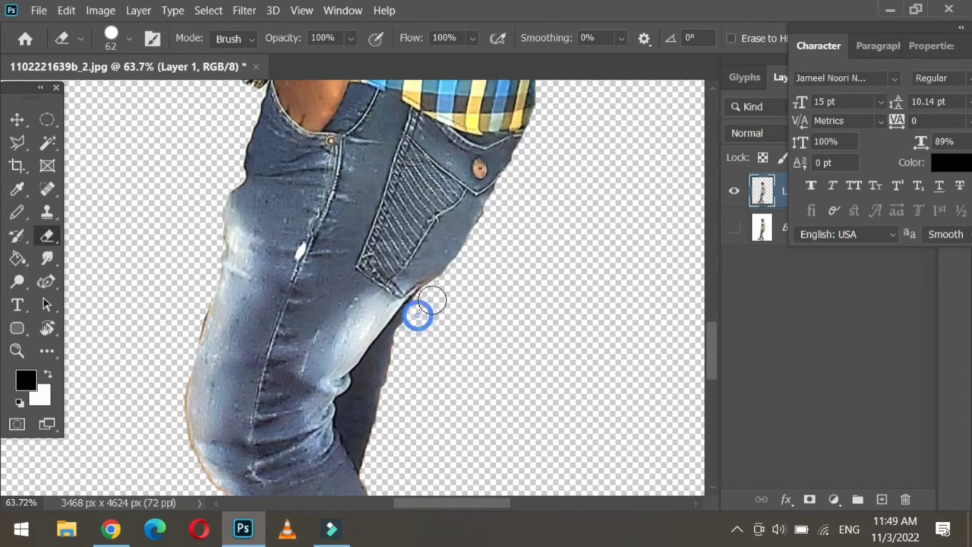
pyautogui.click(415, 324)
# Set the eraser size to 10 px and erase the leftover background under the arch of the nearer shoe, in front of its heel.
pyautogui.scroll(-3, 425, 304)
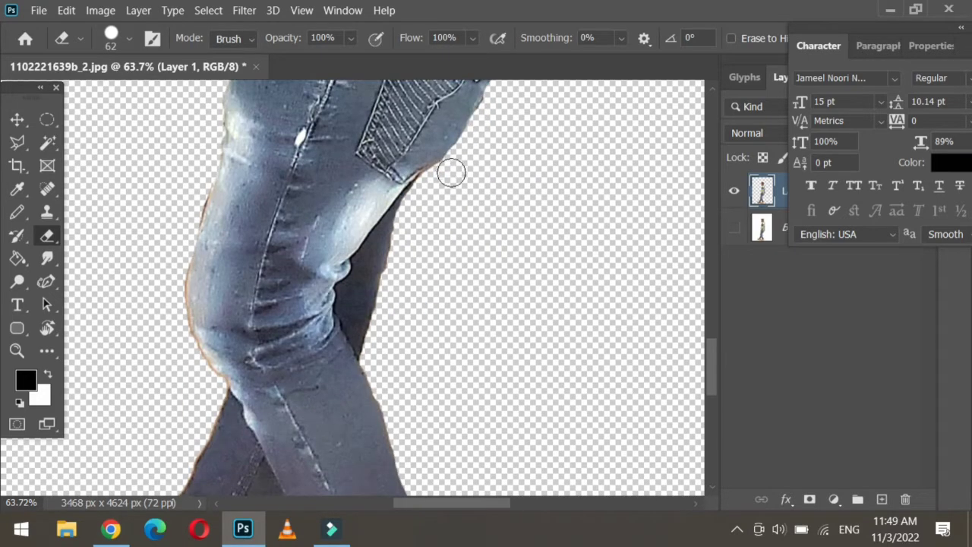
pyautogui.scroll(-4, 286, 328)
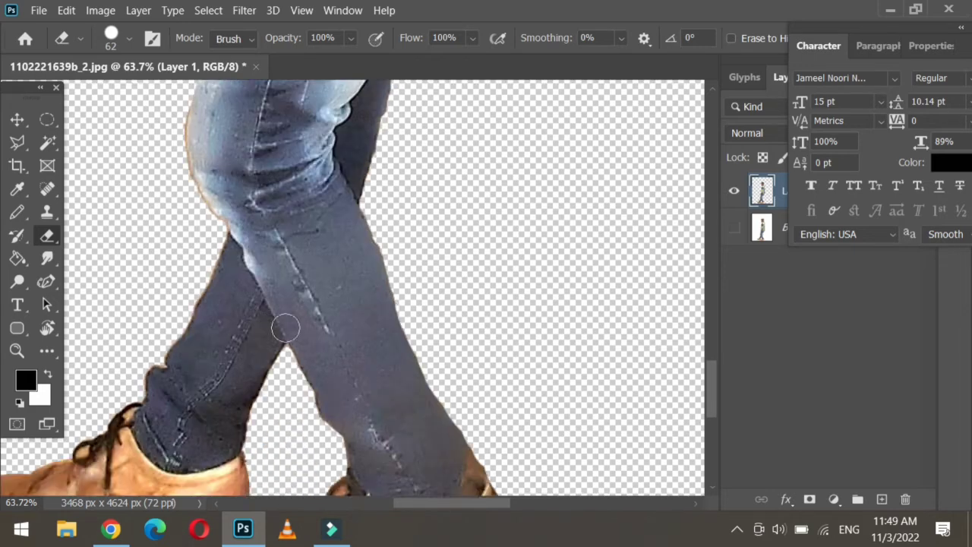
pyautogui.scroll(-4, 286, 329)
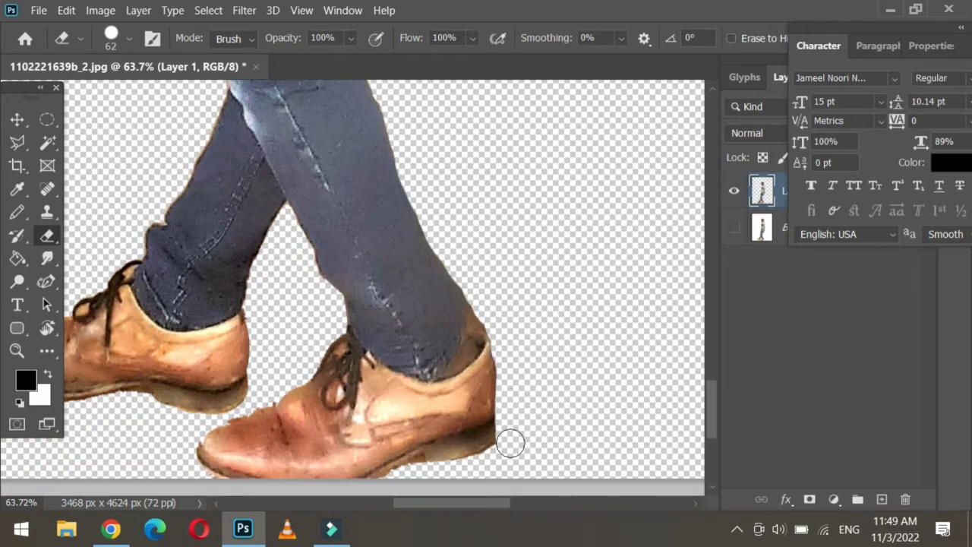
pyautogui.scroll(-3, 544, 393)
pyautogui.rightClick(423, 372)
pyautogui.rightClick(677, 231)
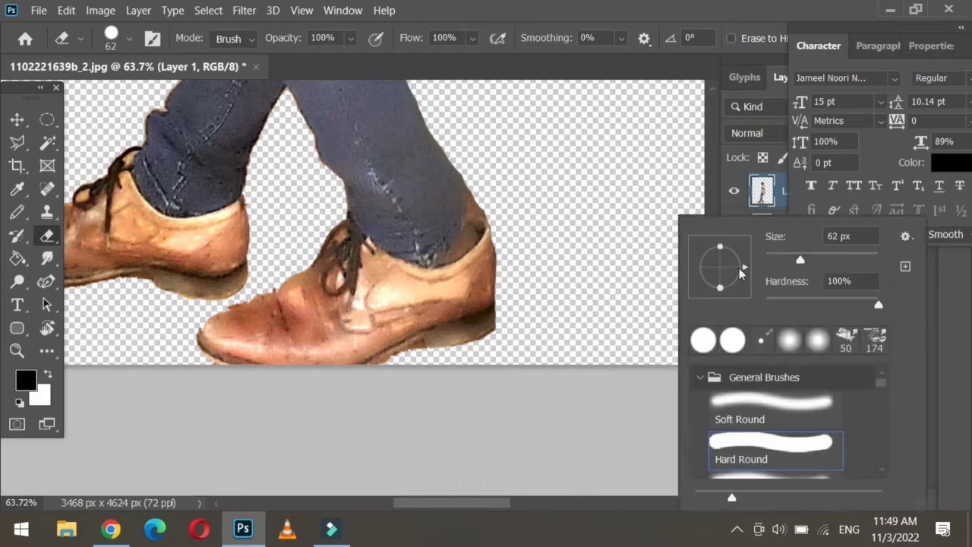
pyautogui.moveTo(783, 255); pyautogui.dragTo(775, 259)
pyautogui.press('Return')
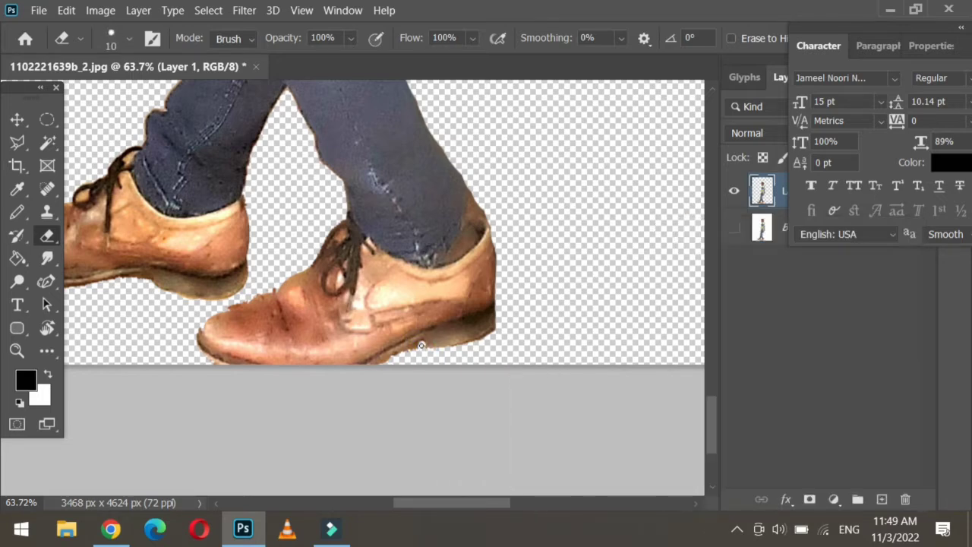
pyautogui.moveTo(373, 363); pyautogui.dragTo(419, 348)
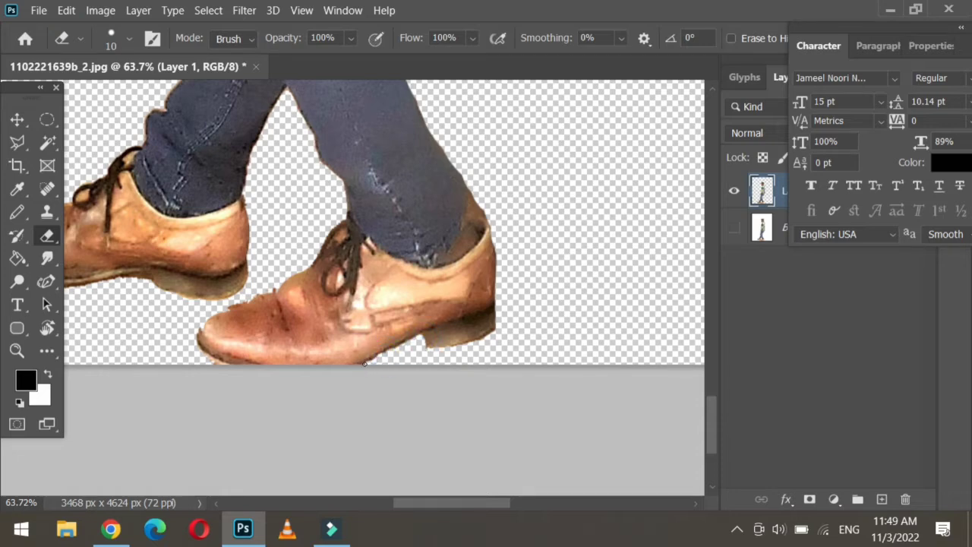
# Erase the leftover background under the sole and arch of the other shoe, in front of its heel.
pyautogui.scroll(-2, 215, 231)
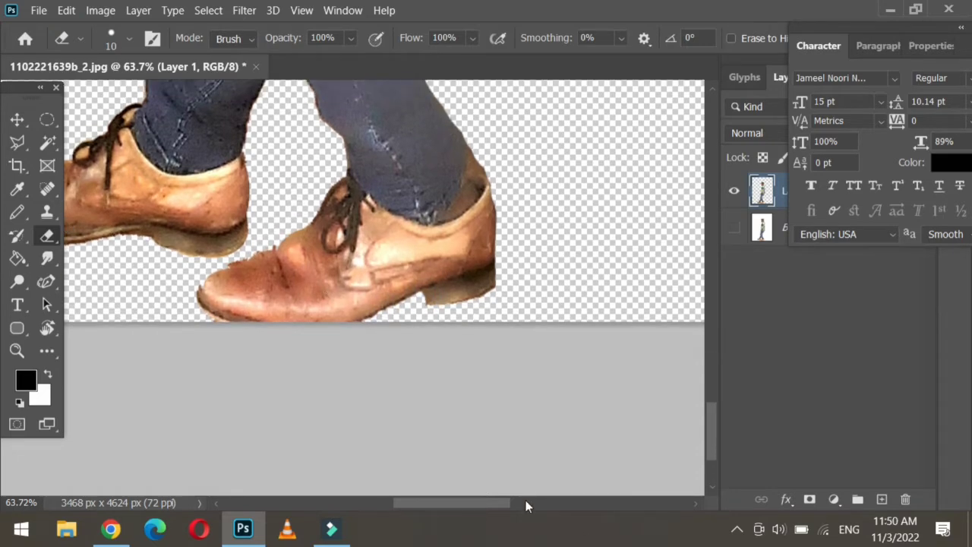
pyautogui.moveTo(507, 504); pyautogui.dragTo(433, 503)
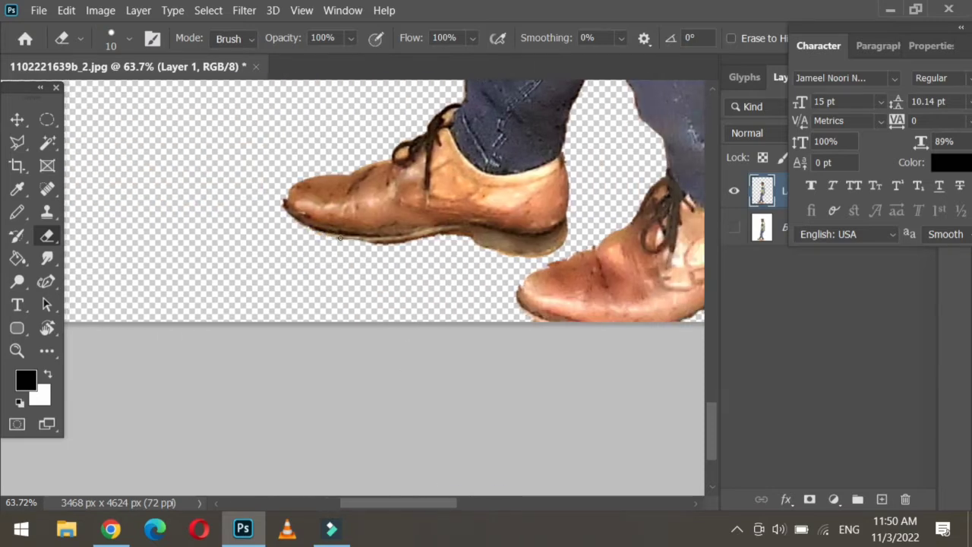
pyautogui.moveTo(471, 234); pyautogui.dragTo(442, 232)
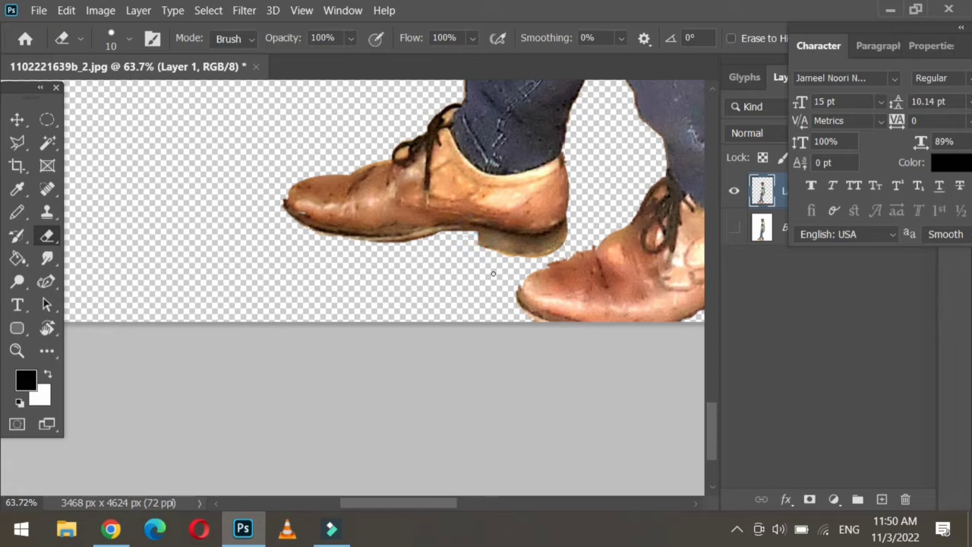
# Repair the toe tip of the shoe with the cleaned arch by cloning nearby leather with the Clone Stamp.
pyautogui.scroll(2, 353, 264)
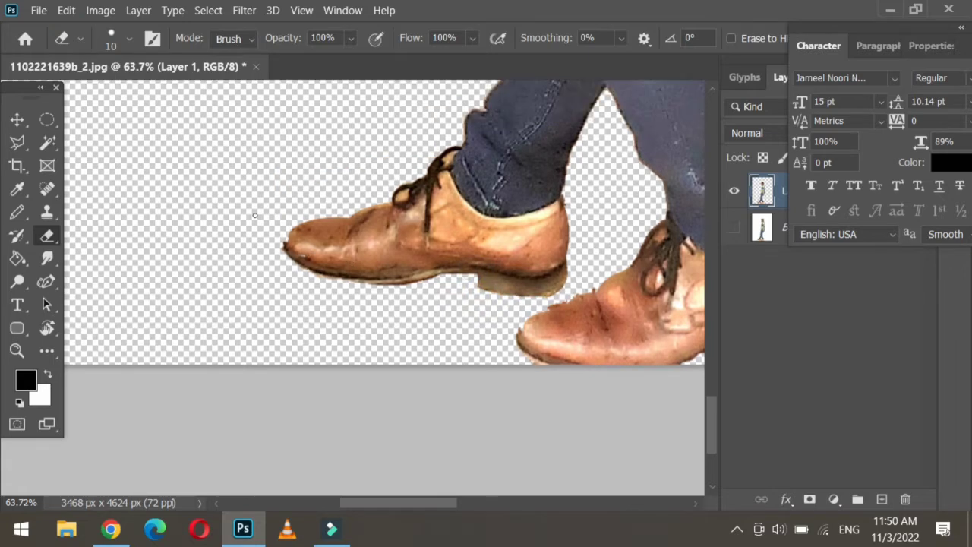
pyautogui.click(47, 212)
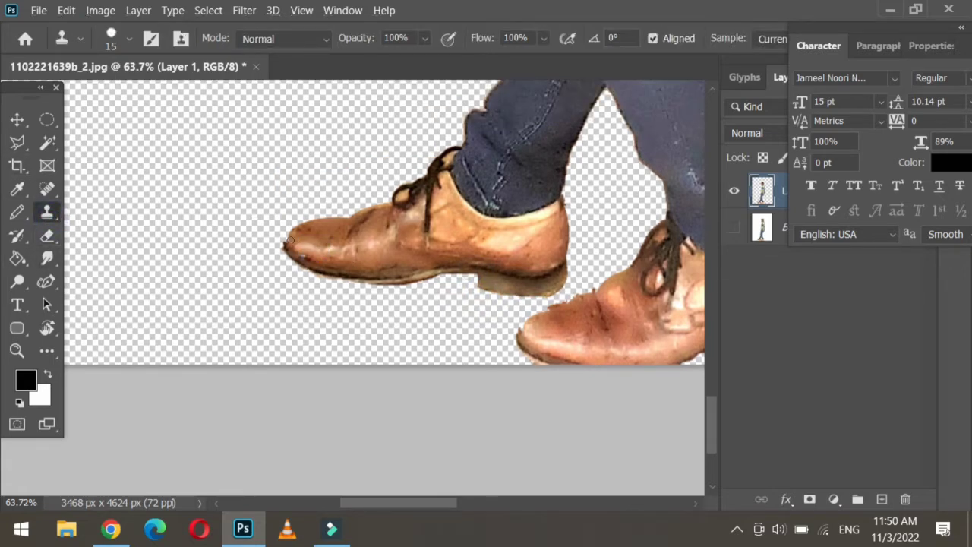
pyautogui.click(285, 238)
pyautogui.keyDown('alt'); pyautogui.click(298, 234); pyautogui.keyUp('alt')
pyautogui.click(287, 239)
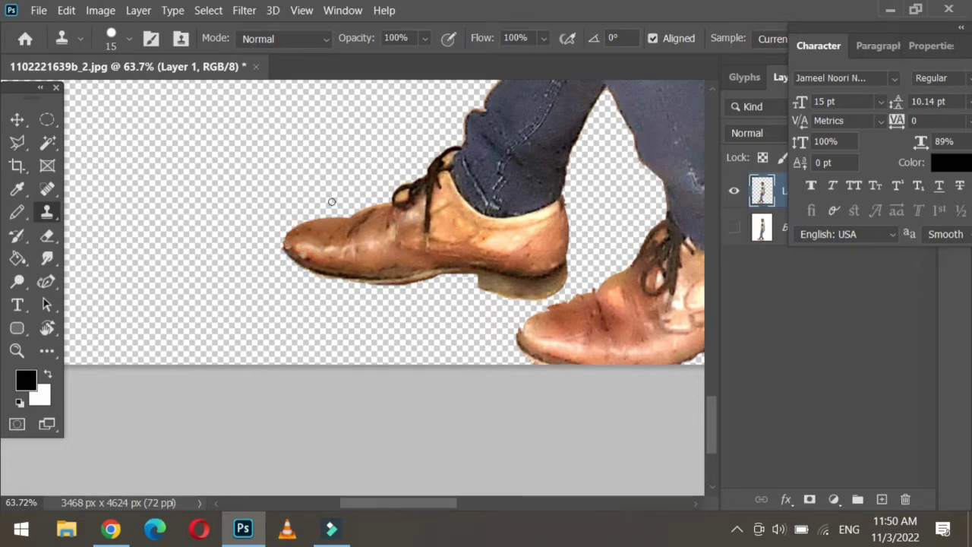
# Soften the repaired toe tip with the Blur tool.
pyautogui.rightClick(46, 258)
pyautogui.click(82, 258)
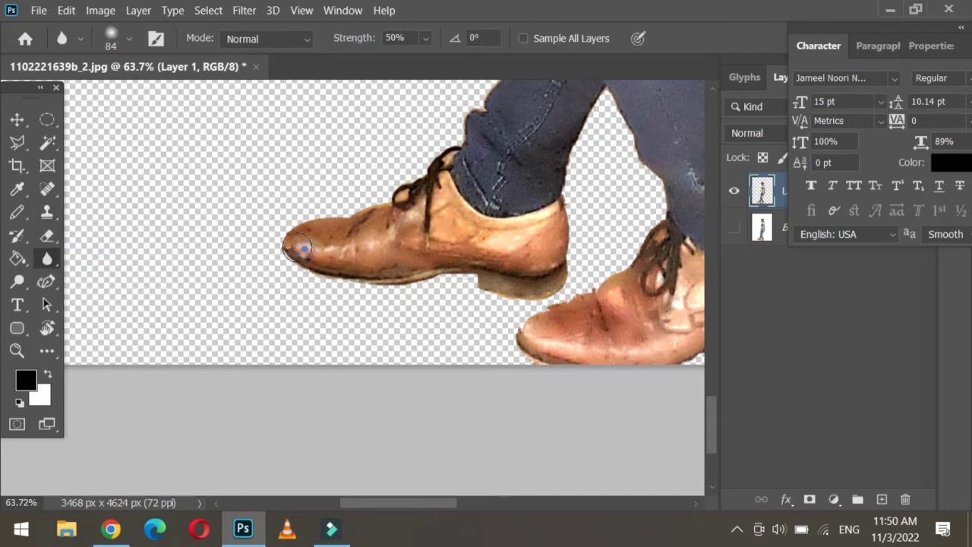
pyautogui.moveTo(293, 243); pyautogui.dragTo(295, 245)
# Smooth the rough toe tip and upper edge of the nearer shoe with the Clone Stamp, and select the Blur tool.
pyautogui.scroll(-1, 394, 273)
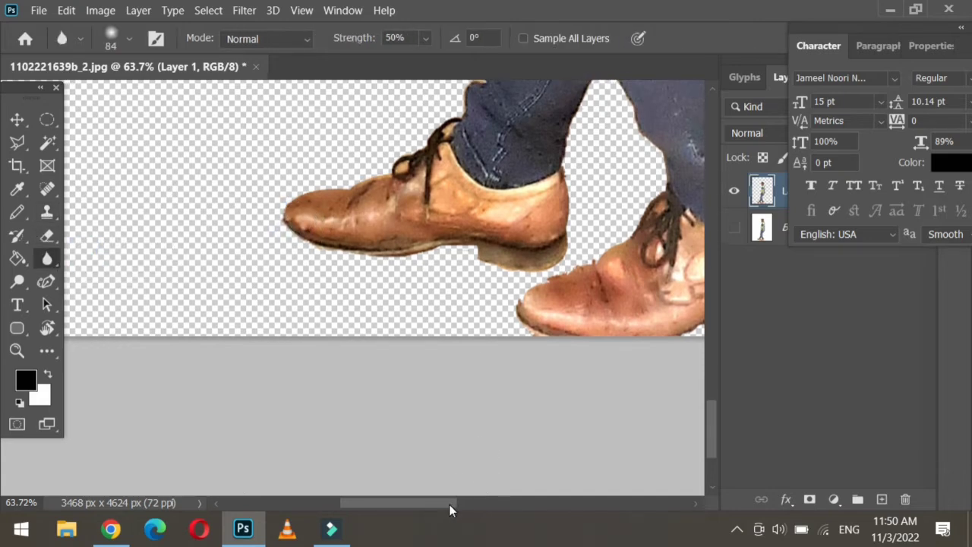
pyautogui.hscroll(2, 456, 303)
pyautogui.click(46, 212)
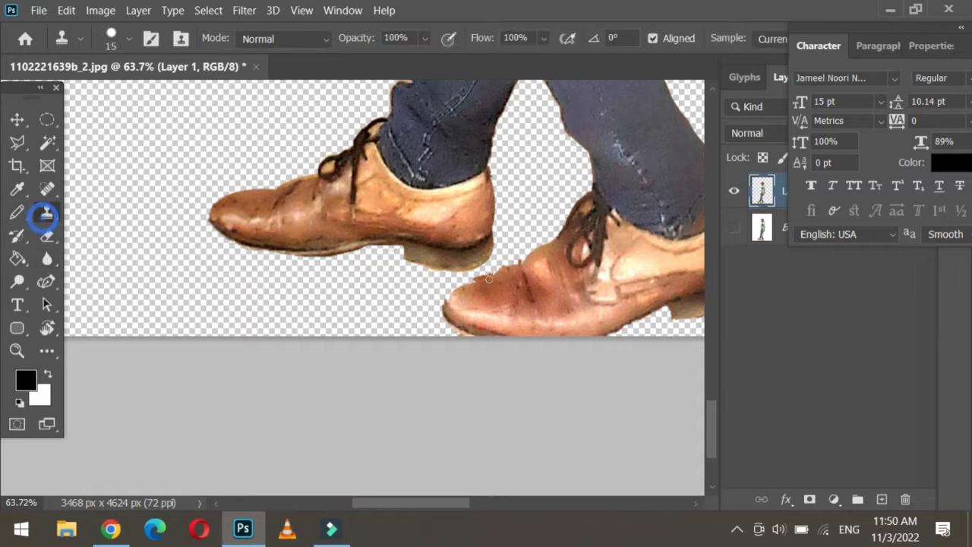
pyautogui.click(447, 302)
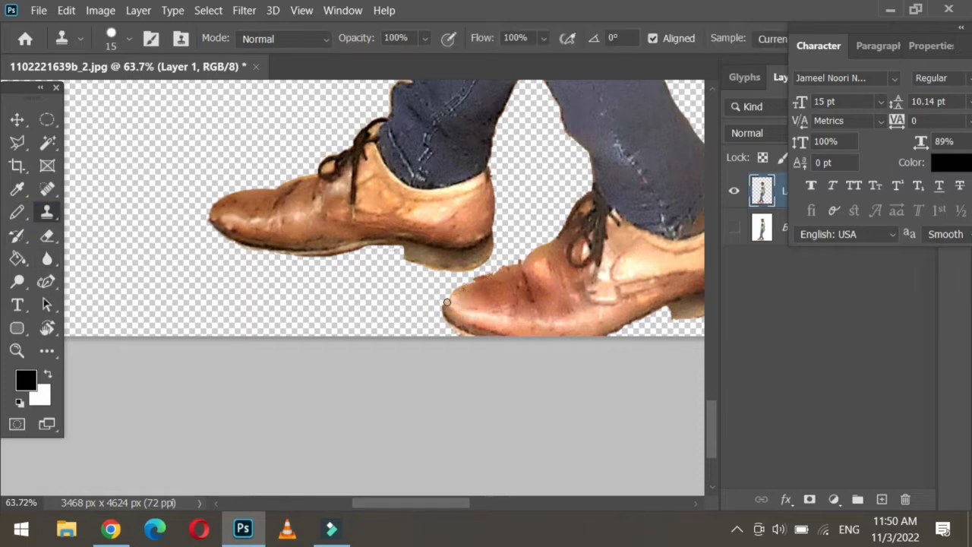
pyautogui.keyDown('alt'); pyautogui.click(450, 302); pyautogui.keyUp('alt')
pyautogui.moveTo(442, 304)
pyautogui.mouseDown()
pyautogui.moveTo(525, 260)
pyautogui.moveTo(493, 272)
pyautogui.mouseUp()
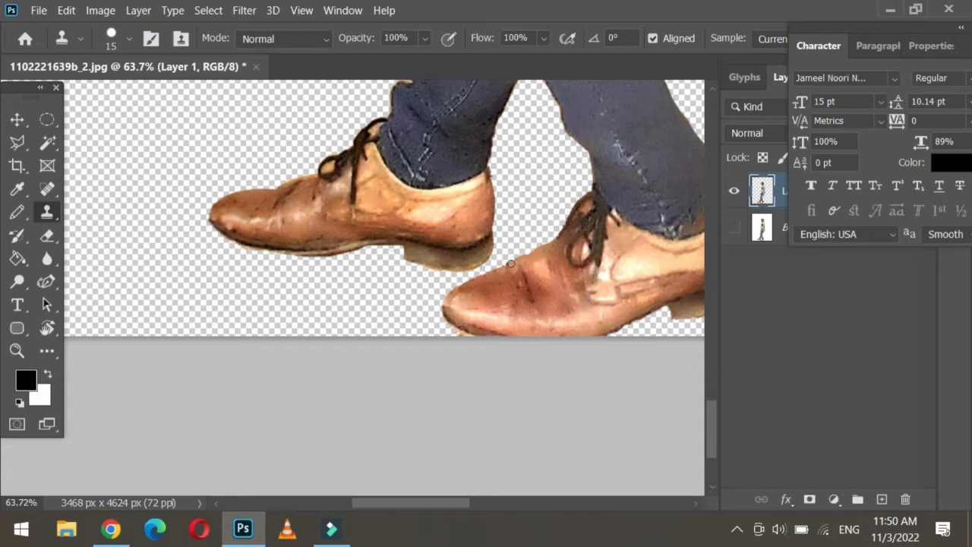
pyautogui.keyDown('alt'); pyautogui.click(448, 307); pyautogui.keyUp('alt')
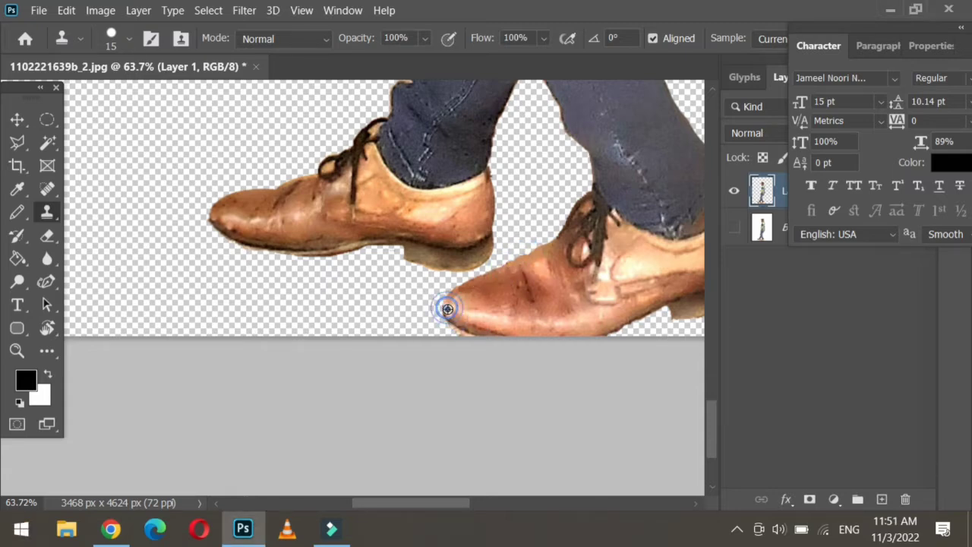
pyautogui.click(448, 316)
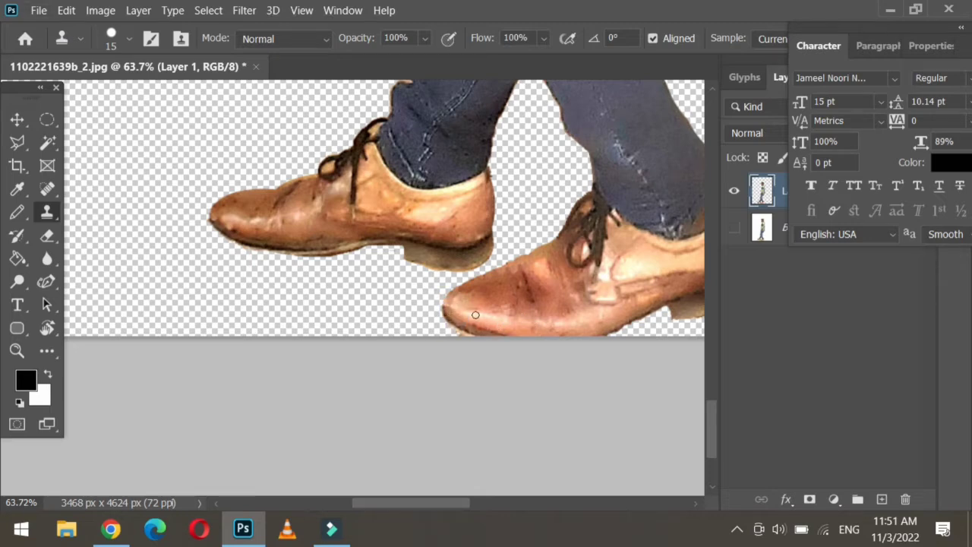
pyautogui.click(48, 259)
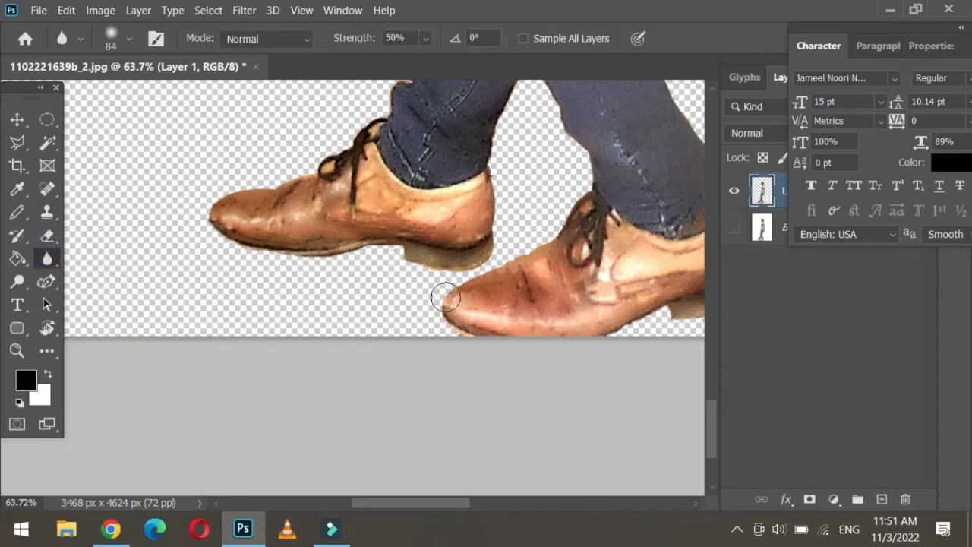
pyautogui.scroll(-3, 583, 297)
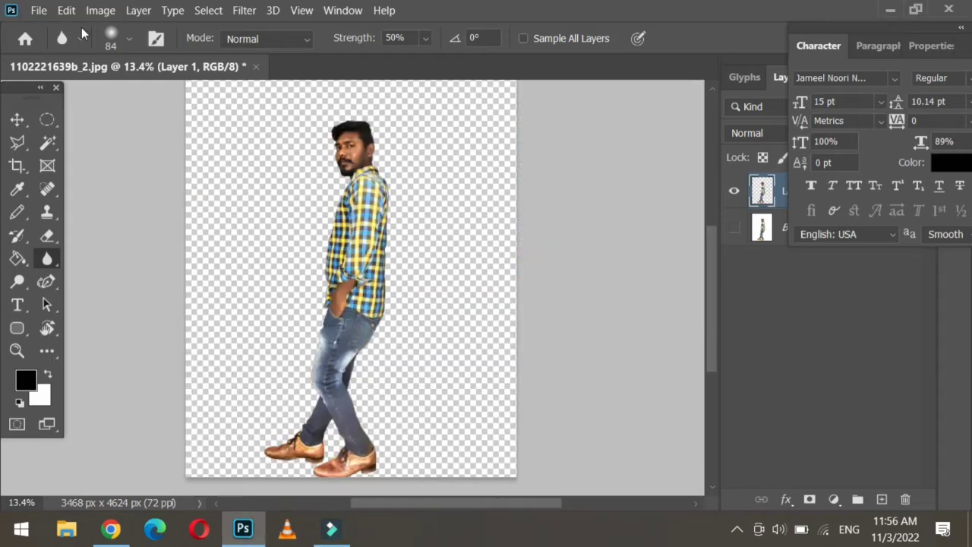
# Apply a Brightness/Contrast adjustment with brightness 54 to the man's layer.
pyautogui.click(100, 11)
pyautogui.moveTo(103, 53)
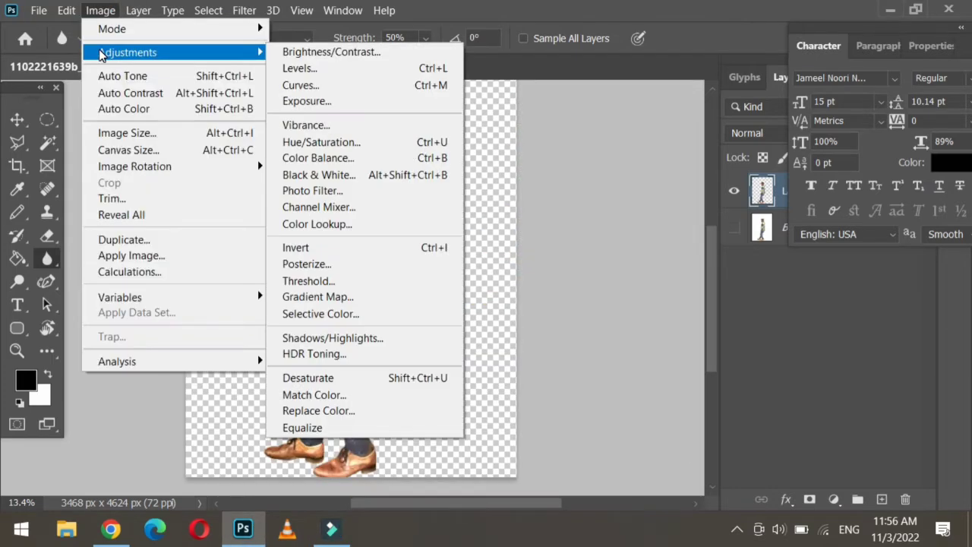
pyautogui.click(295, 50)
pyautogui.moveTo(735, 398); pyautogui.dragTo(770, 400)
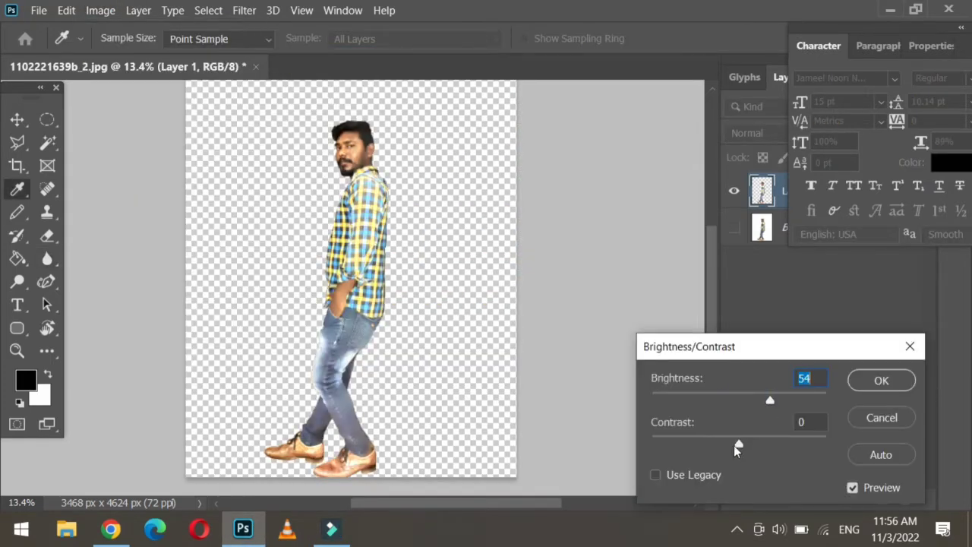
pyautogui.moveTo(676, 440); pyautogui.dragTo(737, 456)
pyautogui.click(870, 385)
pyautogui.press('r')
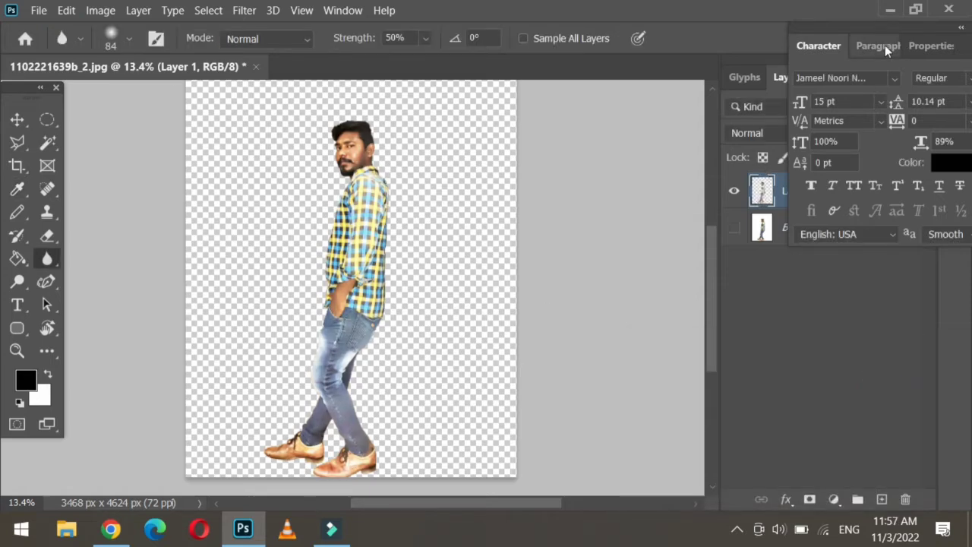
# Move the Character panel off the Layers panel and open the black motivational quote wallpaper from the desktop as a separate document.
pyautogui.moveTo(869, 38); pyautogui.dragTo(898, 112)
pyautogui.click(38, 10)
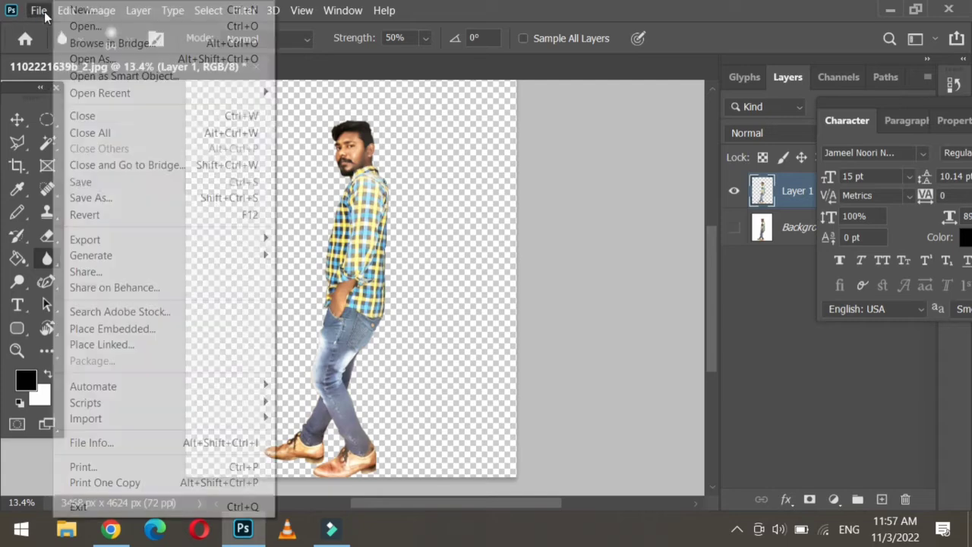
pyautogui.click(657, 431)
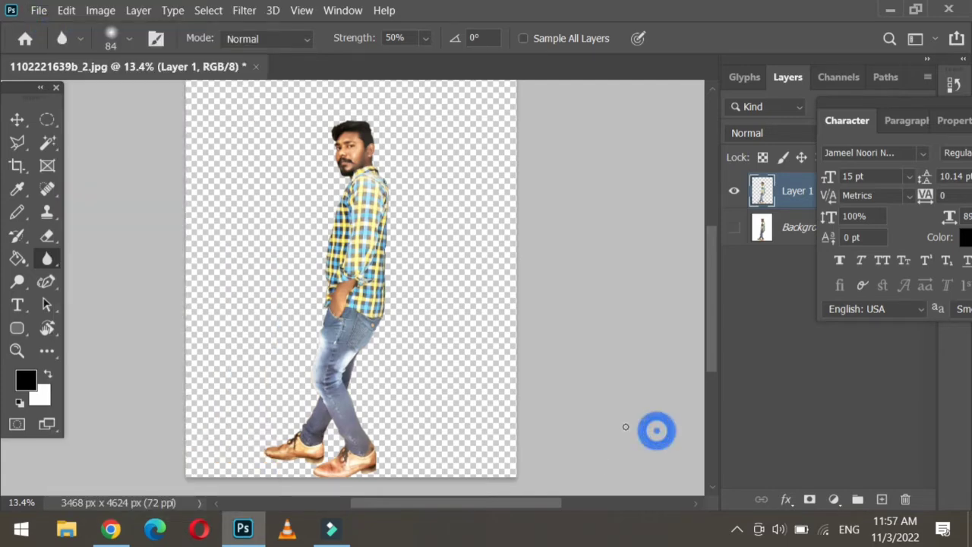
pyautogui.press('super+d')
pyautogui.moveTo(32, 130); pyautogui.dragTo(433, 76)
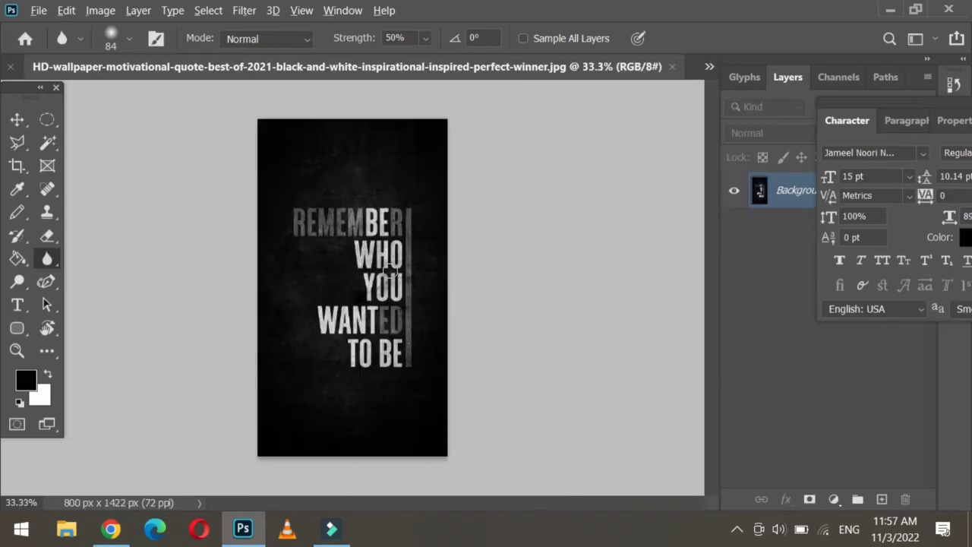
# Widen the wallpaper's canvas by 400 pixels relative to its current size, keeping the height unchanged and the anchor centred.
pyautogui.scroll(1, 388, 267)
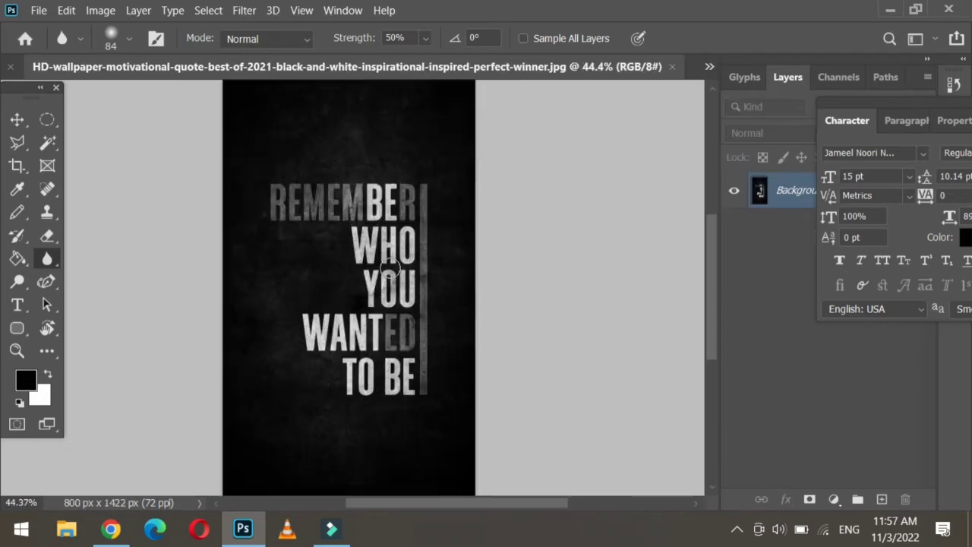
pyautogui.click(107, 11)
pyautogui.moveTo(171, 170)
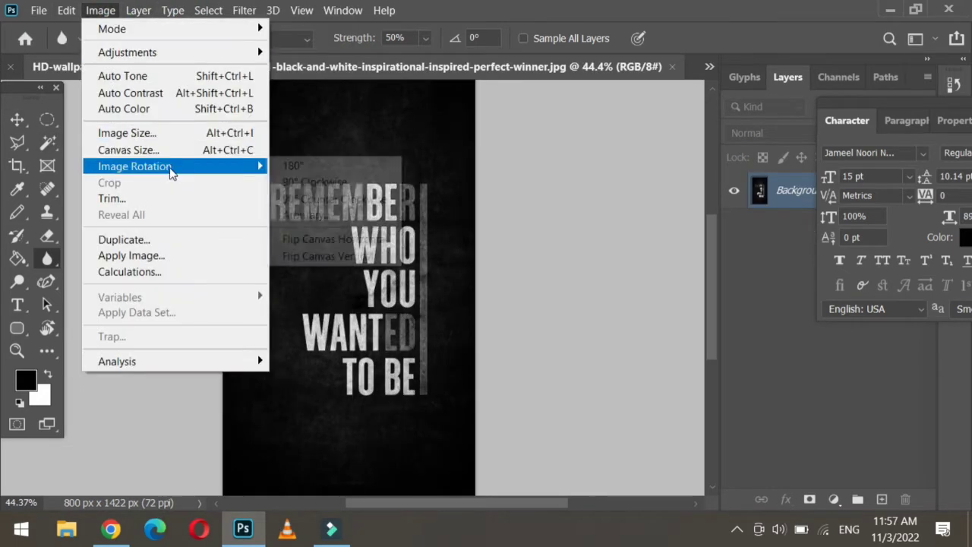
pyautogui.click(231, 150)
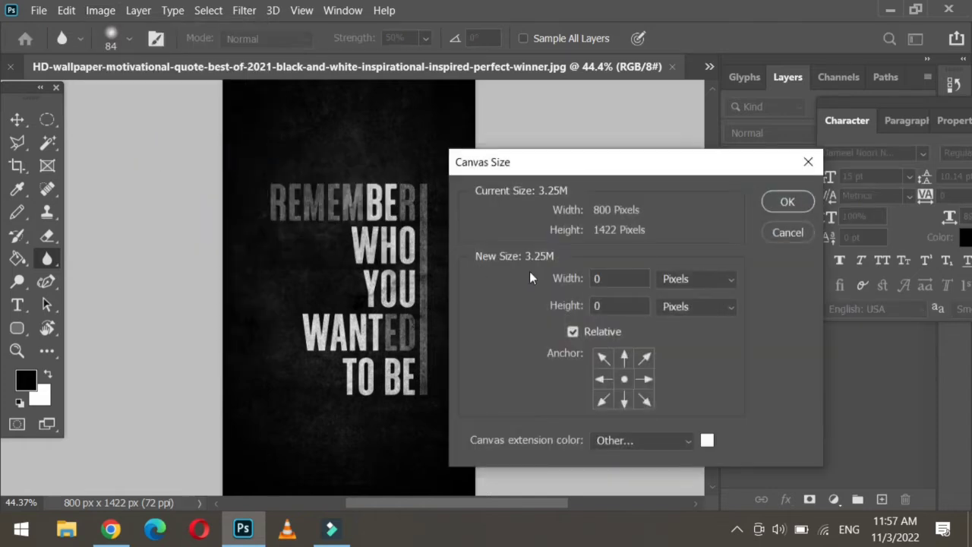
pyautogui.click(603, 279)
pyautogui.press('BackSpace')
pyautogui.write('49')
pyautogui.press('BackSpace')
pyautogui.write('00')
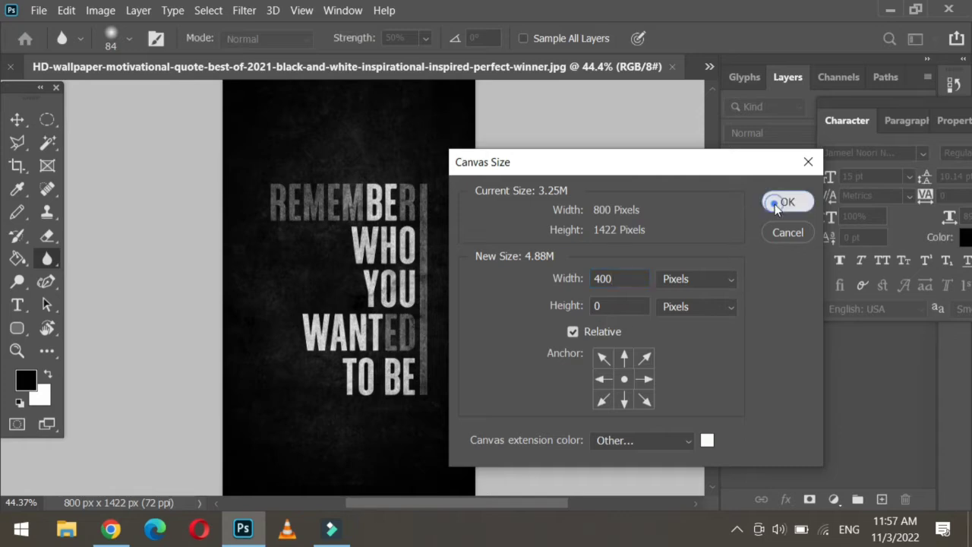
pyautogui.click(782, 202)
# Select the black wallpaper area with the Rectangular Marquee, move it to the canvas's left edge, and deselect it.
pyautogui.click(12, 115)
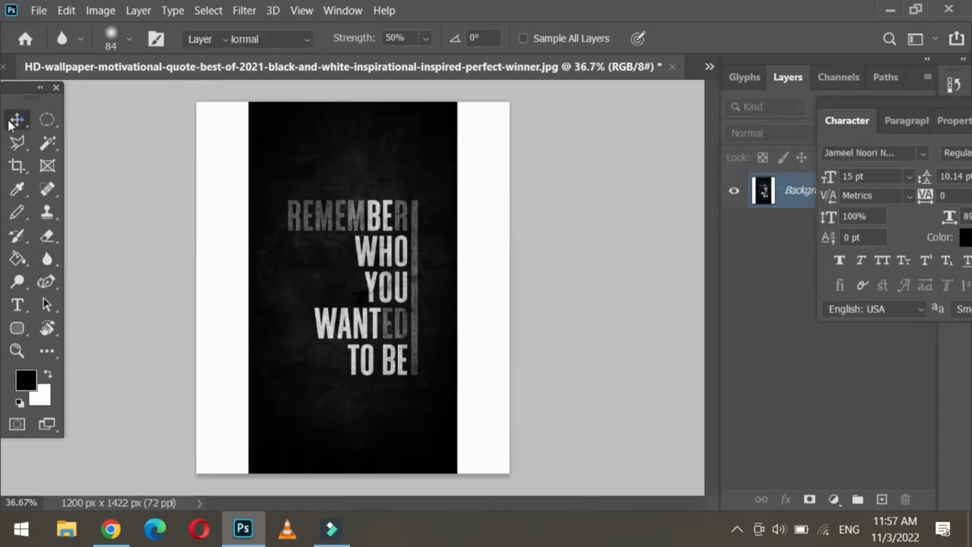
pyautogui.click(44, 119)
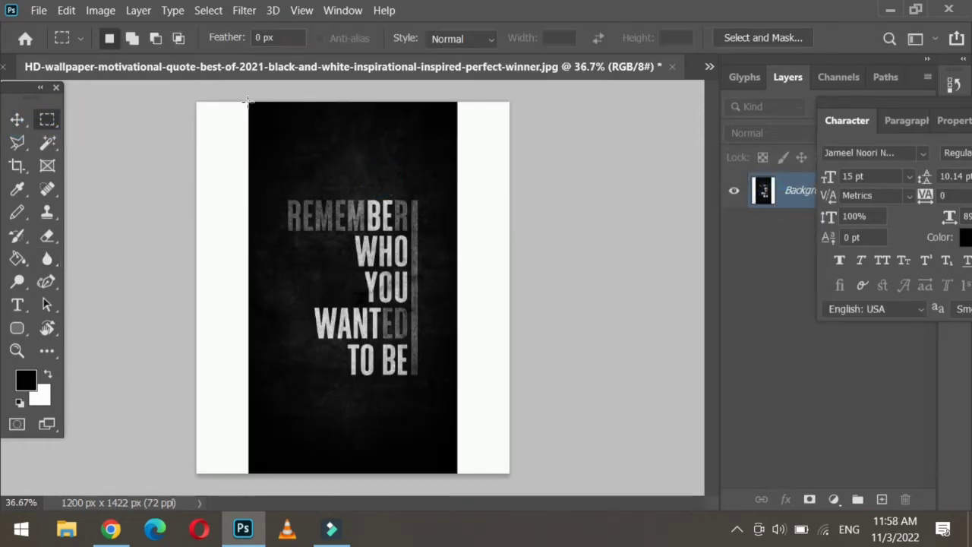
pyautogui.moveTo(250, 102); pyautogui.dragTo(455, 465)
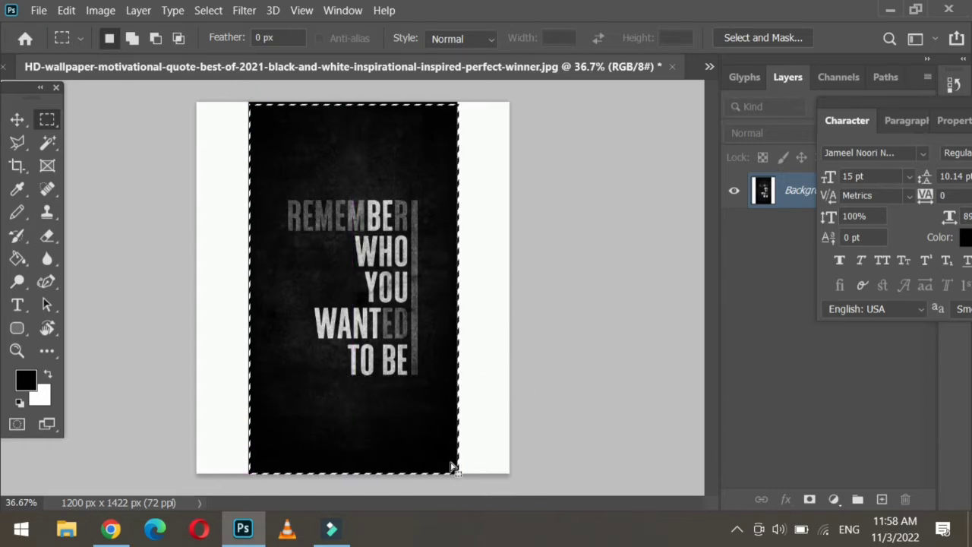
pyautogui.click(17, 117)
pyautogui.moveTo(401, 167); pyautogui.dragTo(347, 166)
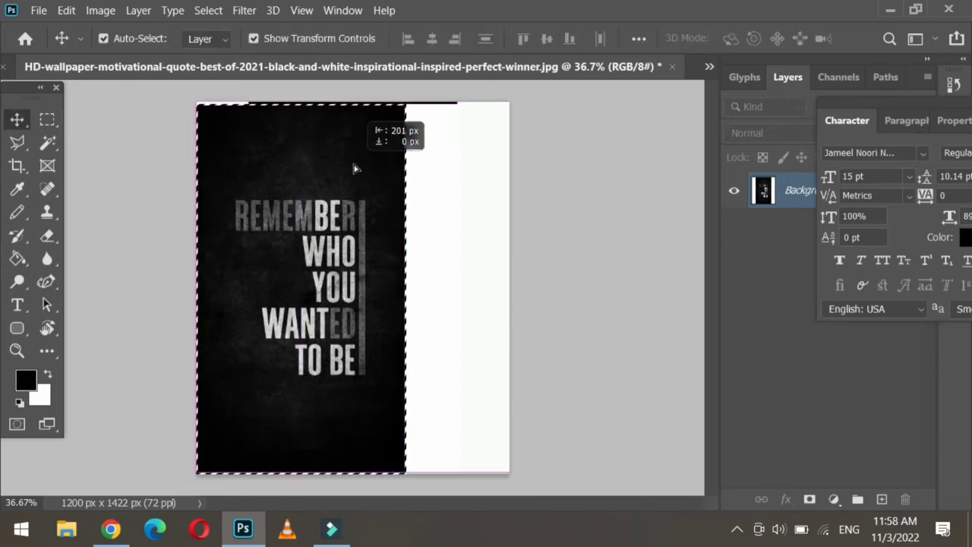
pyautogui.click(47, 119)
pyautogui.click(336, 124)
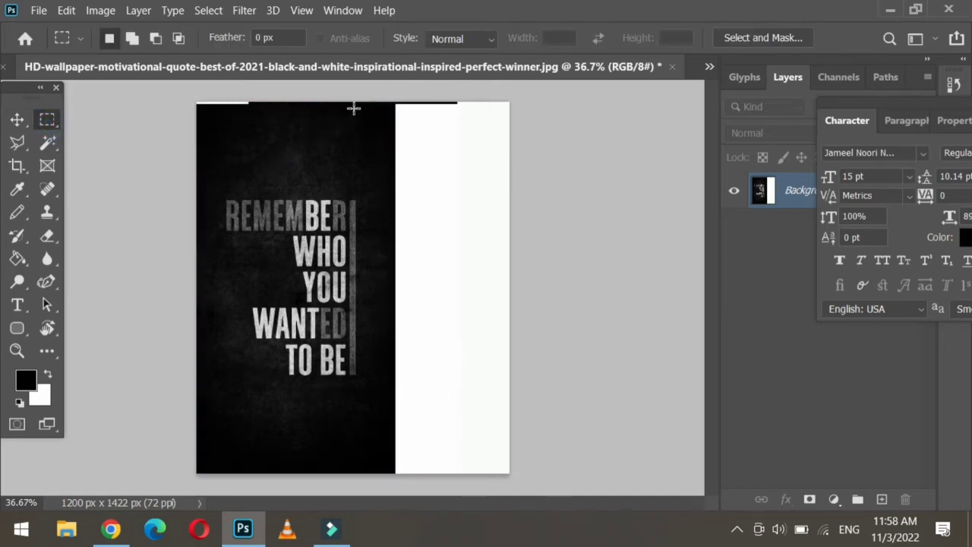
# Select the plain black strip beside the quote's vertical bar and stretch it rightward over the white area, then deselect.
pyautogui.click(510, 374)
pyautogui.moveTo(360, 101); pyautogui.dragTo(396, 474)
pyautogui.click(17, 122)
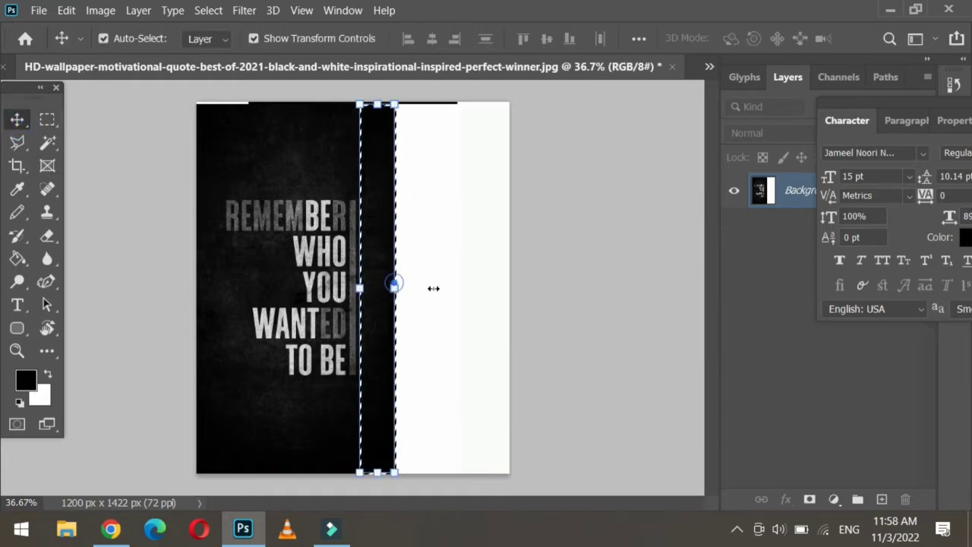
pyautogui.moveTo(395, 288); pyautogui.dragTo(462, 288)
pyautogui.click(47, 120)
pyautogui.click(603, 286)
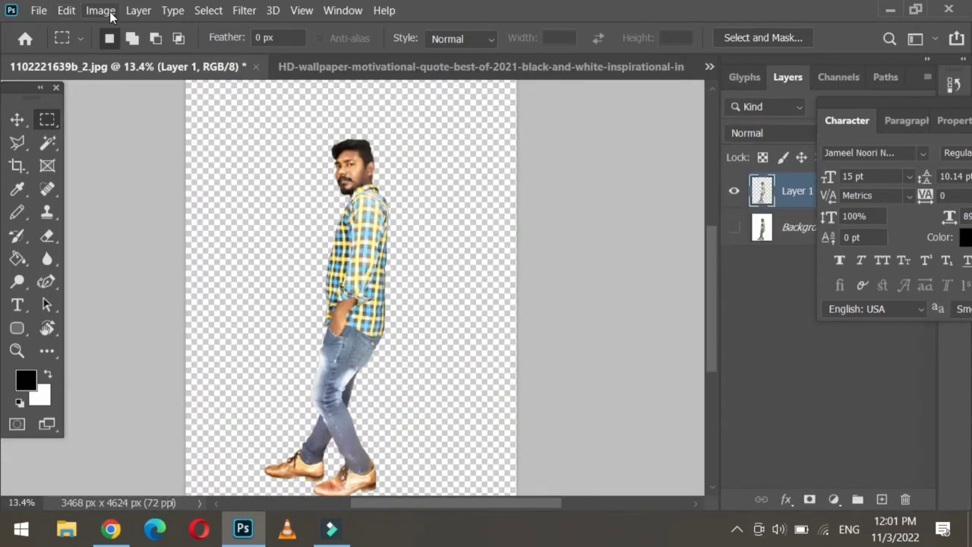
# Apply Hue/Saturation to the man's layer in his own document with hue +41, saturation -100 and lightness -1.
pyautogui.click(101, 11)
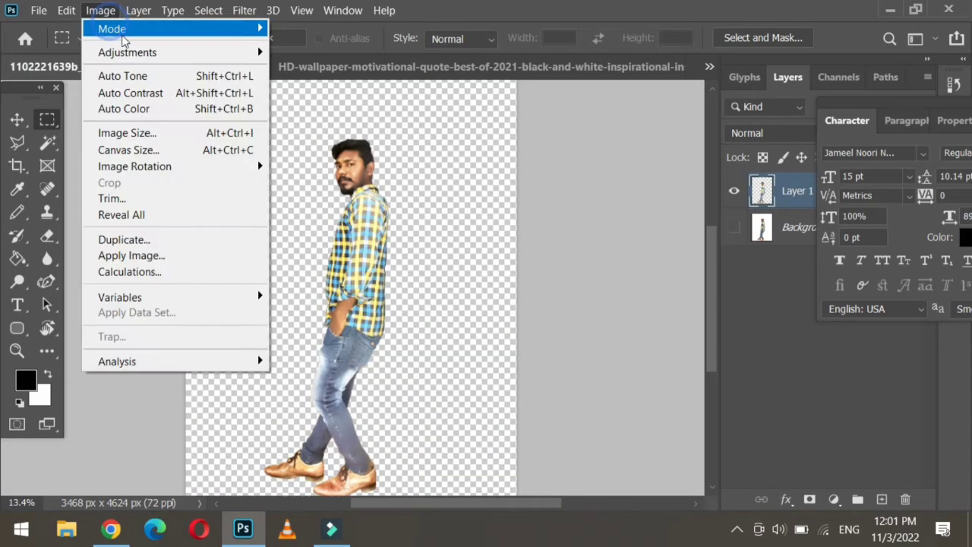
pyautogui.moveTo(138, 50)
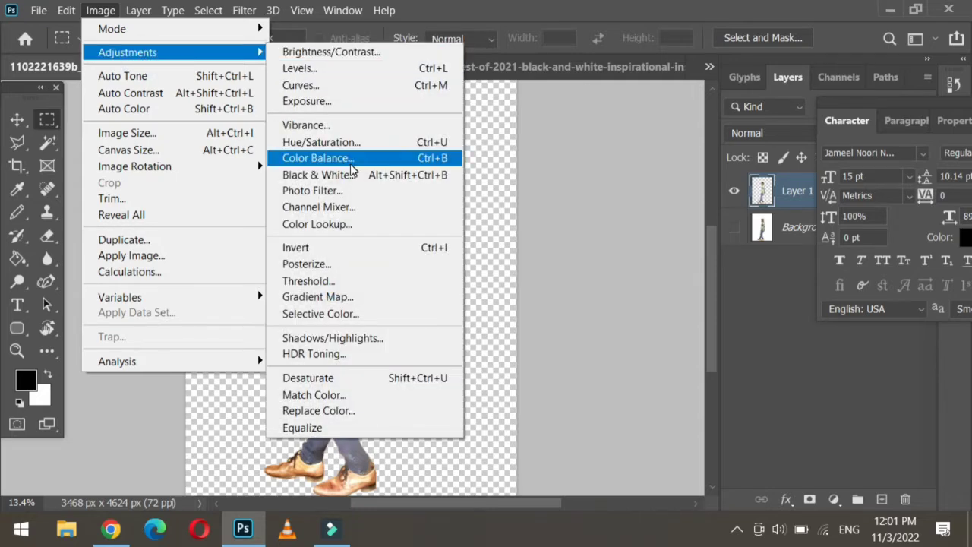
pyautogui.click(353, 142)
pyautogui.moveTo(476, 70); pyautogui.dragTo(666, 128)
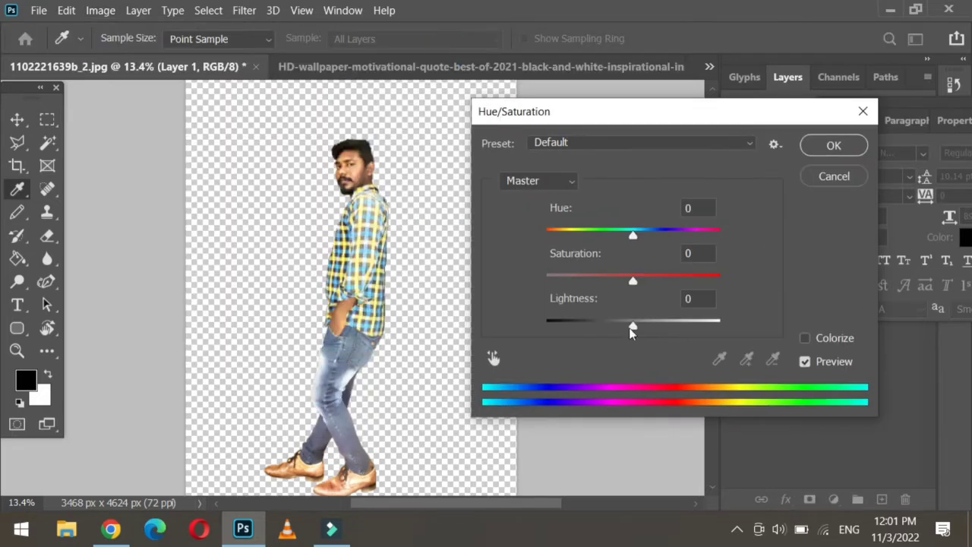
pyautogui.moveTo(628, 327); pyautogui.dragTo(628, 326)
pyautogui.moveTo(631, 281); pyautogui.dragTo(534, 267)
pyautogui.moveTo(633, 234); pyautogui.dragTo(669, 234)
pyautogui.moveTo(627, 325)
pyautogui.mouseDown()
pyautogui.moveTo(657, 327)
pyautogui.moveTo(619, 329)
pyautogui.moveTo(633, 329)
pyautogui.mouseUp()
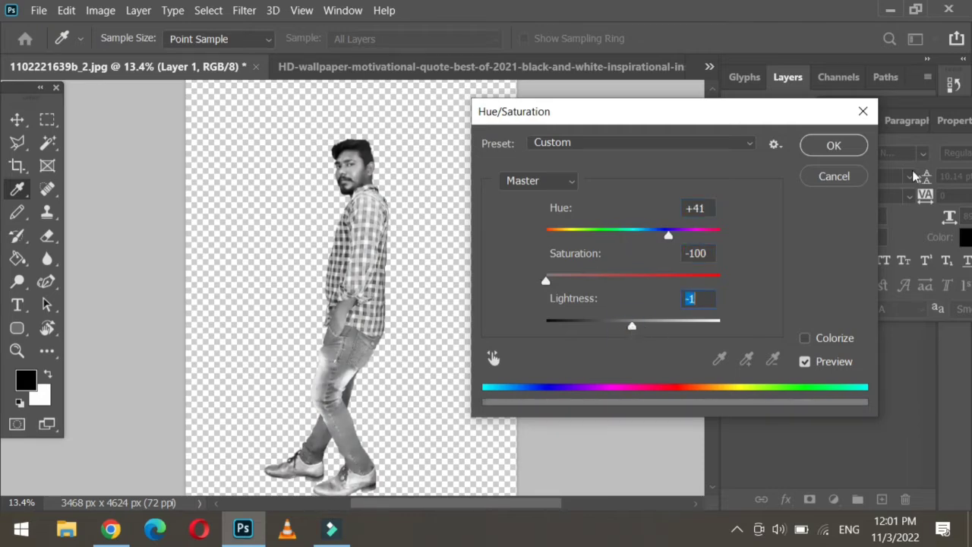
pyautogui.click(835, 146)
# Apply Brightness/Contrast to the man's layer with brightness -18 and contrast about 70.
pyautogui.click(100, 10)
pyautogui.moveTo(127, 52)
pyautogui.click(327, 51)
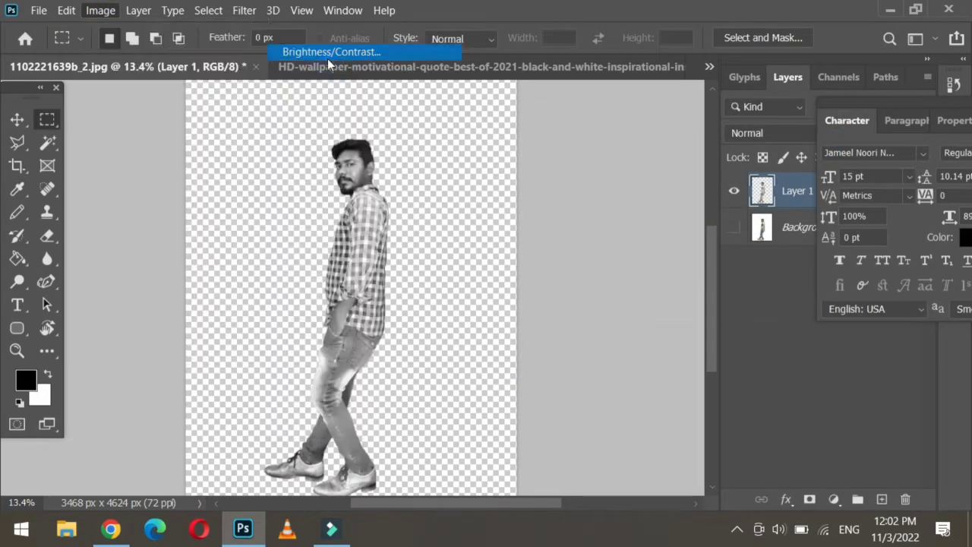
pyautogui.moveTo(747, 400); pyautogui.dragTo(729, 401)
pyautogui.moveTo(748, 442); pyautogui.dragTo(810, 437)
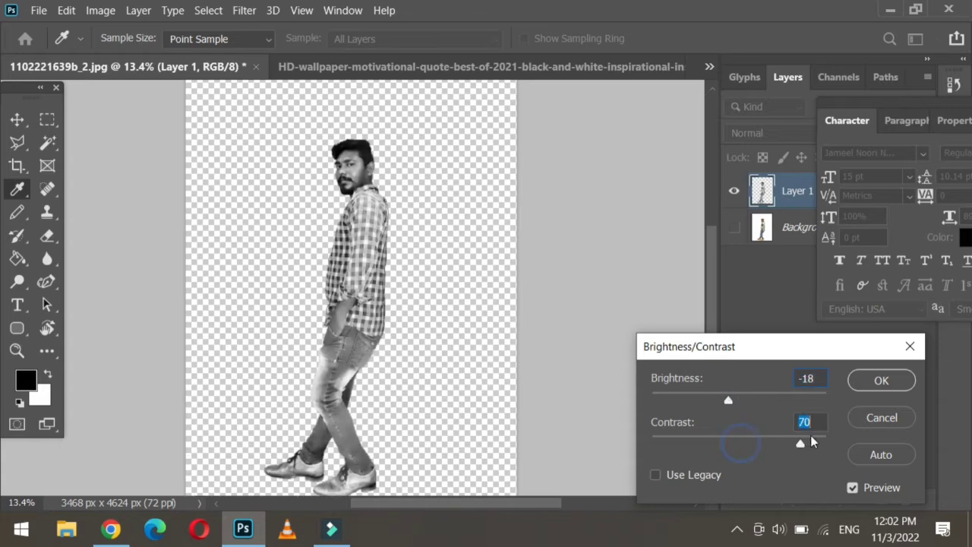
pyautogui.click(881, 380)
# Copy the man's layer into the quote wallpaper document and scale it down proportionally to 25.89%.
pyautogui.click(16, 120)
pyautogui.moveTo(383, 199); pyautogui.dragTo(384, 219)
pyautogui.scroll(-6, 383, 218)
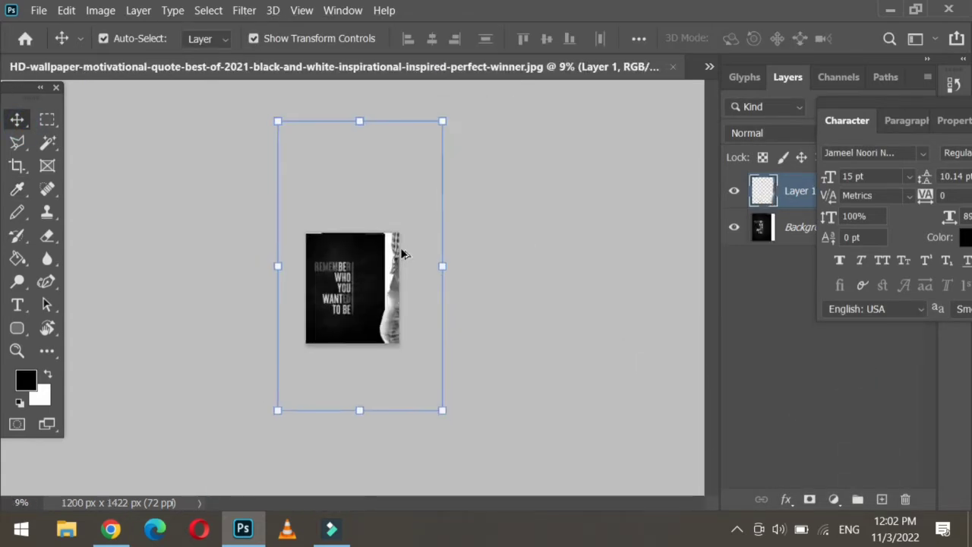
pyautogui.moveTo(419, 370); pyautogui.dragTo(351, 294)
pyautogui.scroll(4, 364, 291)
pyautogui.scroll(4, 367, 289)
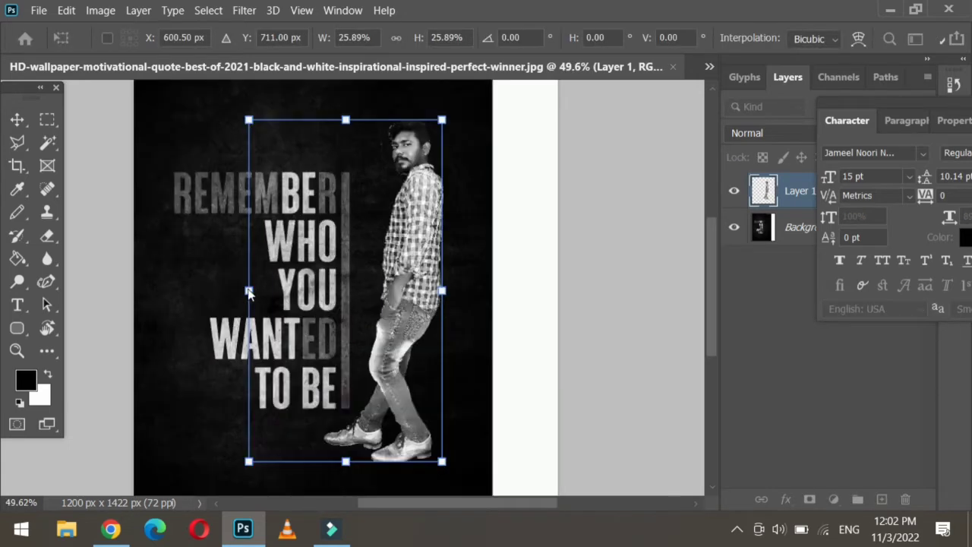
pyautogui.click(47, 119)
pyautogui.click(17, 119)
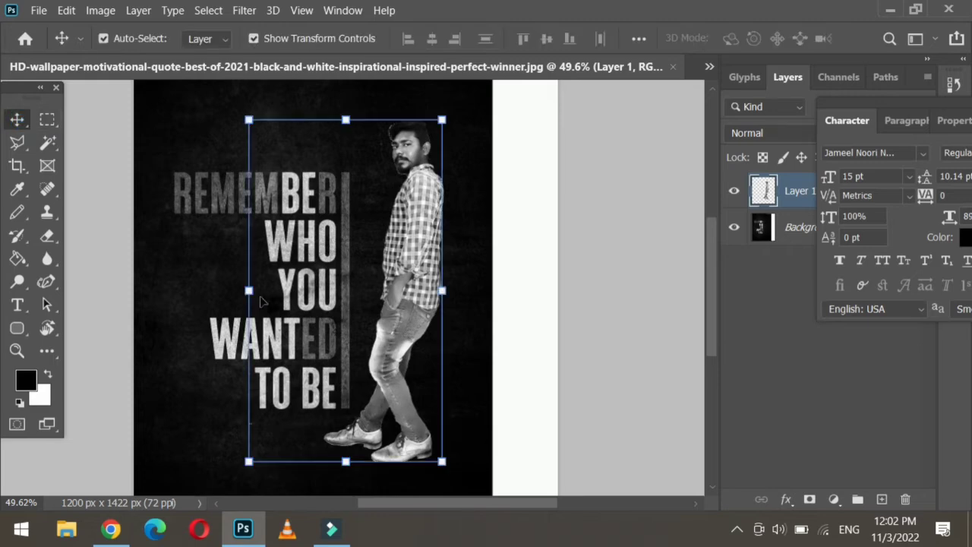
# Mirror the man horizontally, shrink him to about 73%, and place him against the vertical bar beside the quote.
pyautogui.moveTo(253, 290); pyautogui.dragTo(591, 340)
pyautogui.moveTo(475, 309); pyautogui.dragTo(378, 320)
pyautogui.moveTo(493, 472); pyautogui.dragTo(488, 292)
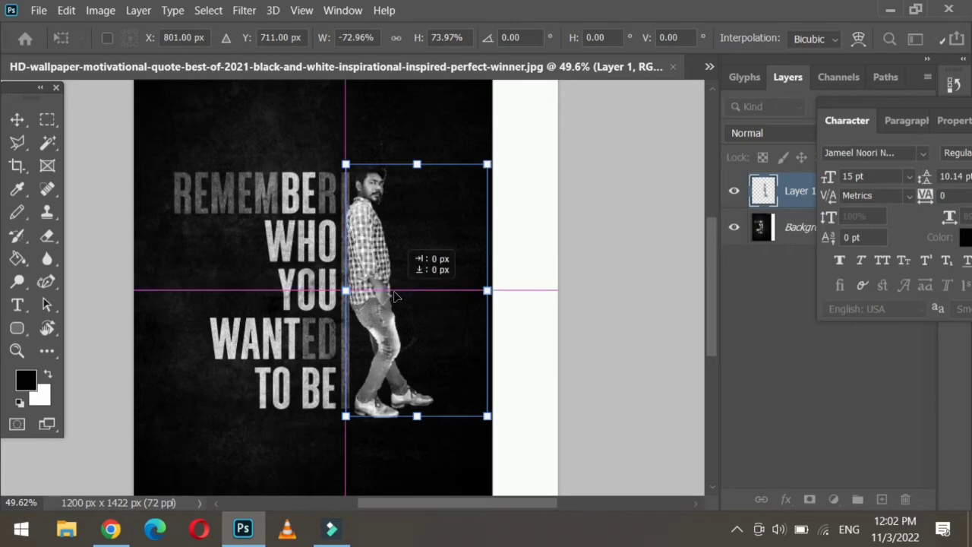
pyautogui.click(47, 120)
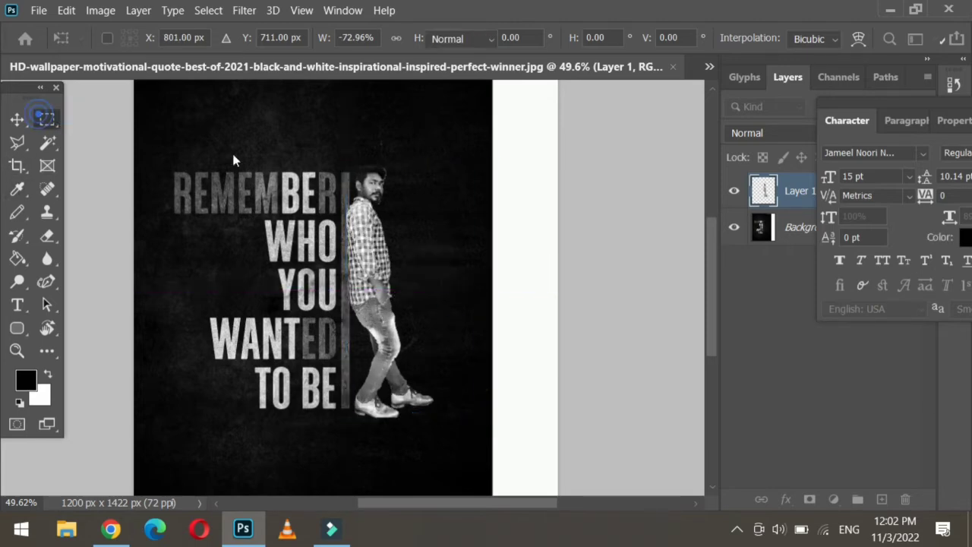
# Scale the man down slightly more and fit him to the height of the vertical bar, with his back against it.
pyautogui.click(19, 120)
pyautogui.click(360, 123)
pyautogui.scroll(2, 404, 194)
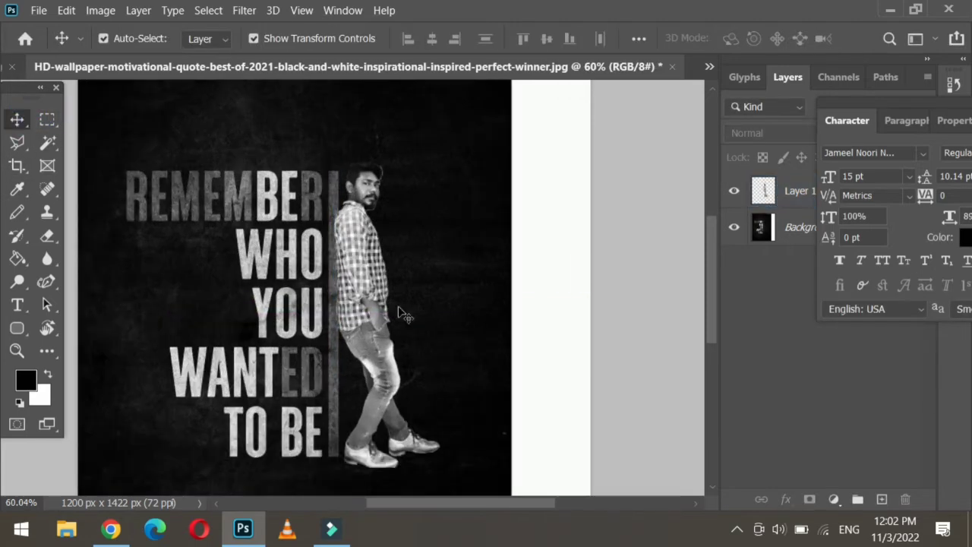
pyautogui.click(361, 293)
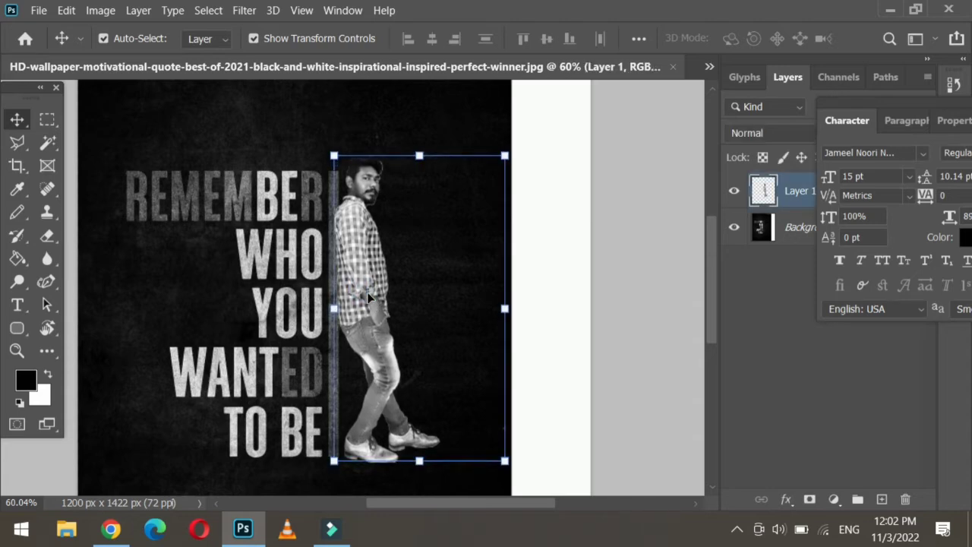
pyautogui.moveTo(519, 472); pyautogui.dragTo(483, 442)
pyautogui.moveTo(372, 367)
pyautogui.mouseDown()
pyautogui.moveTo(372, 379)
pyautogui.moveTo(372, 367)
pyautogui.mouseUp()
pyautogui.click(46, 120)
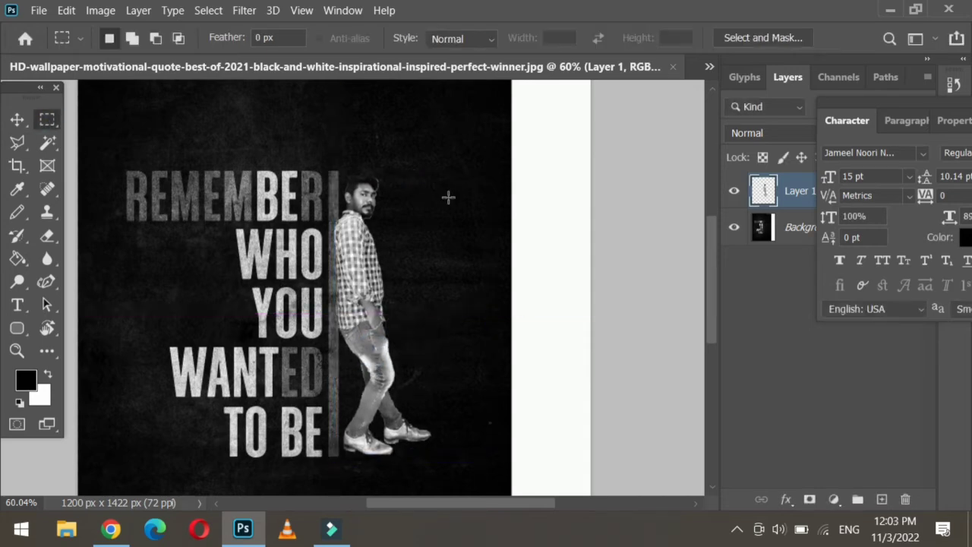
# Erase the light fringe around the front of the man's hair, face and beard with a 10 px Eraser.
pyautogui.scroll(5, 393, 191)
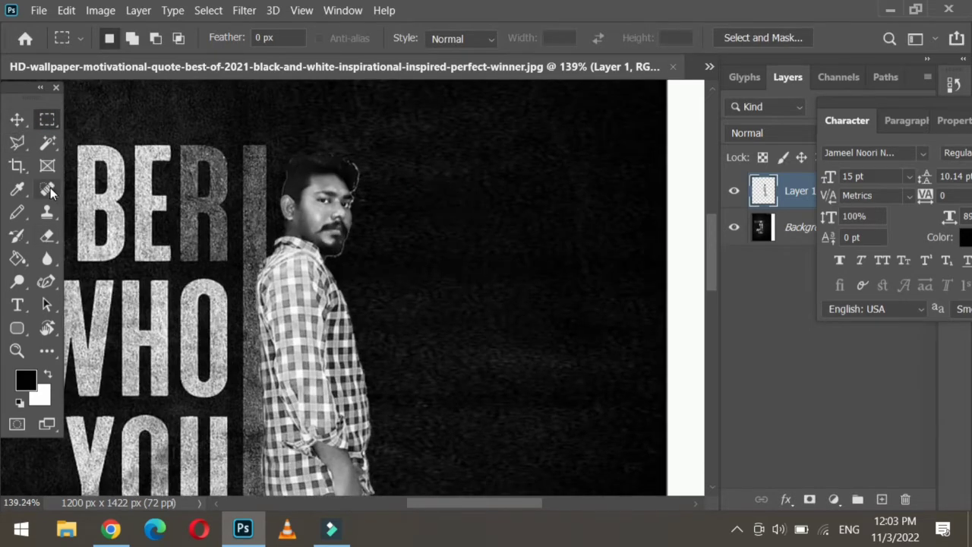
pyautogui.click(47, 236)
pyautogui.scroll(3, 380, 171)
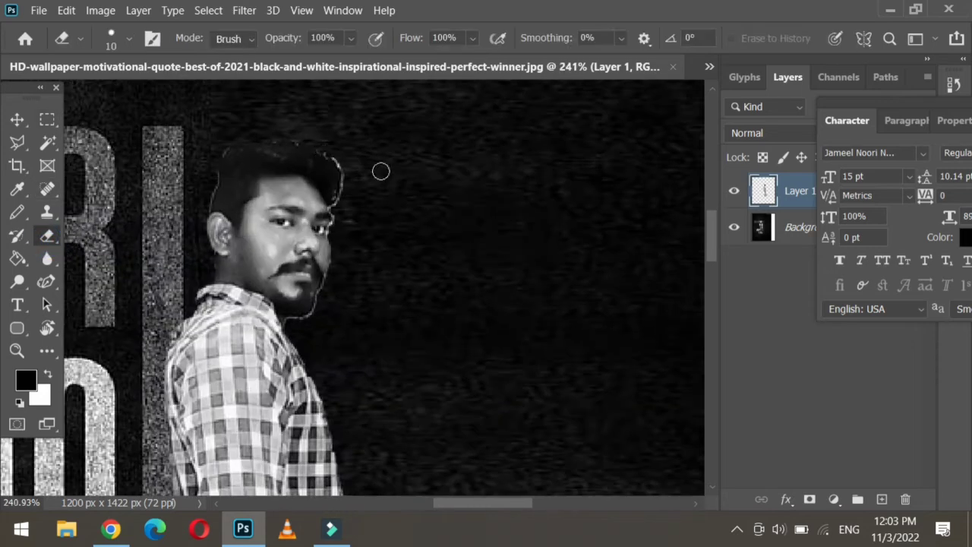
pyautogui.moveTo(340, 155); pyautogui.dragTo(344, 161)
pyautogui.click(329, 148)
pyautogui.moveTo(292, 323)
pyautogui.mouseDown()
pyautogui.moveTo(312, 322)
pyautogui.moveTo(326, 297)
pyautogui.mouseUp()
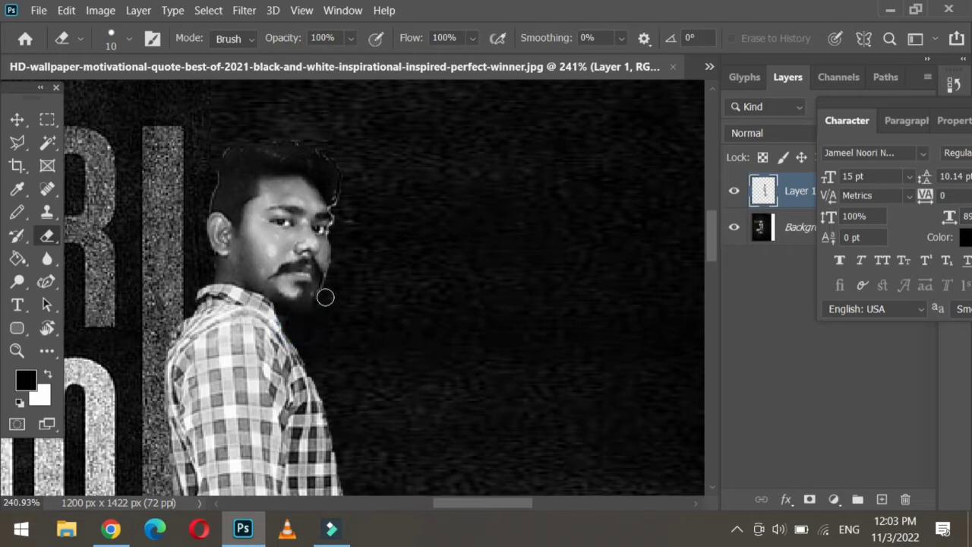
pyautogui.moveTo(339, 228); pyautogui.dragTo(341, 225)
pyautogui.moveTo(340, 215); pyautogui.dragTo(339, 213)
# Switch the Eraser to the Soft Round Pressure Size brush and clean the remaining edges of the hair, cheek and back of the head.
pyautogui.rightClick(343, 212)
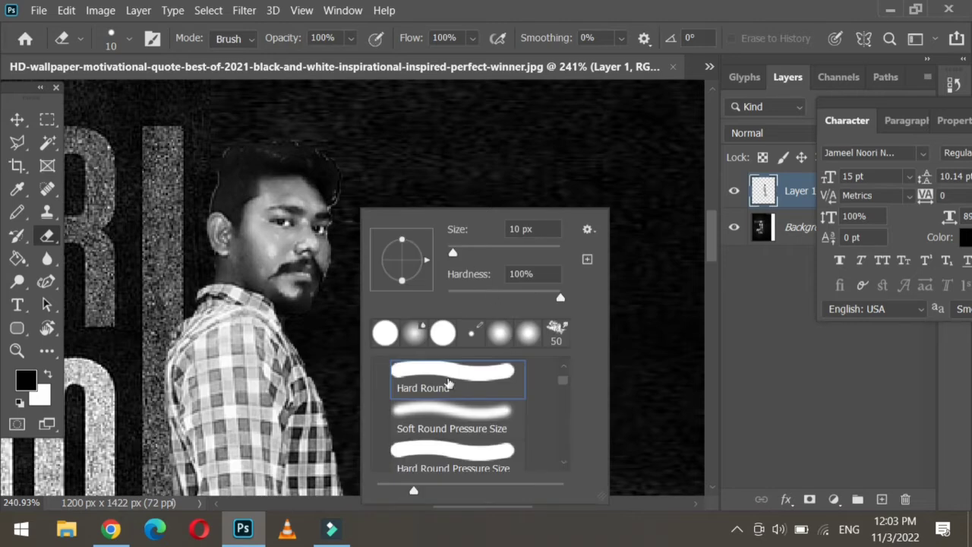
pyautogui.doubleClick(458, 411)
pyautogui.click(334, 213)
pyautogui.moveTo(339, 205); pyautogui.dragTo(341, 195)
pyautogui.click(331, 274)
pyautogui.click(296, 137)
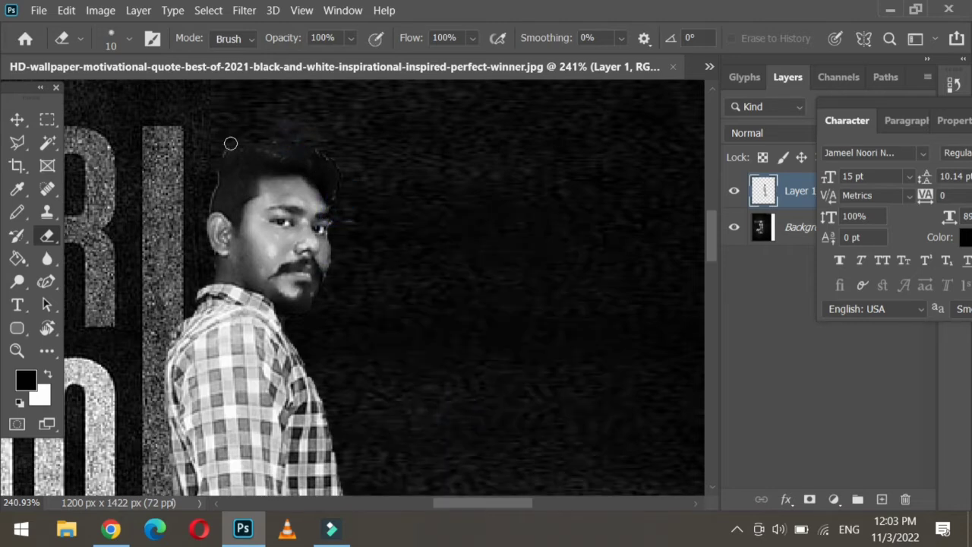
pyautogui.click(204, 210)
# Erase the light fringe along the man's knee, forward lower leg, ankle and shoelaces with the 10 px Eraser.
pyautogui.scroll(-2, 210, 197)
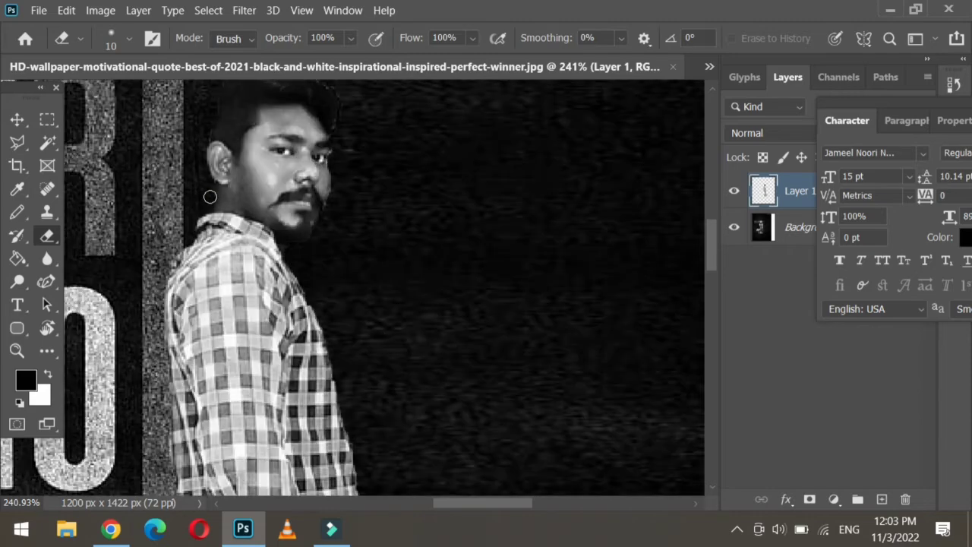
pyautogui.scroll(-3, 334, 151)
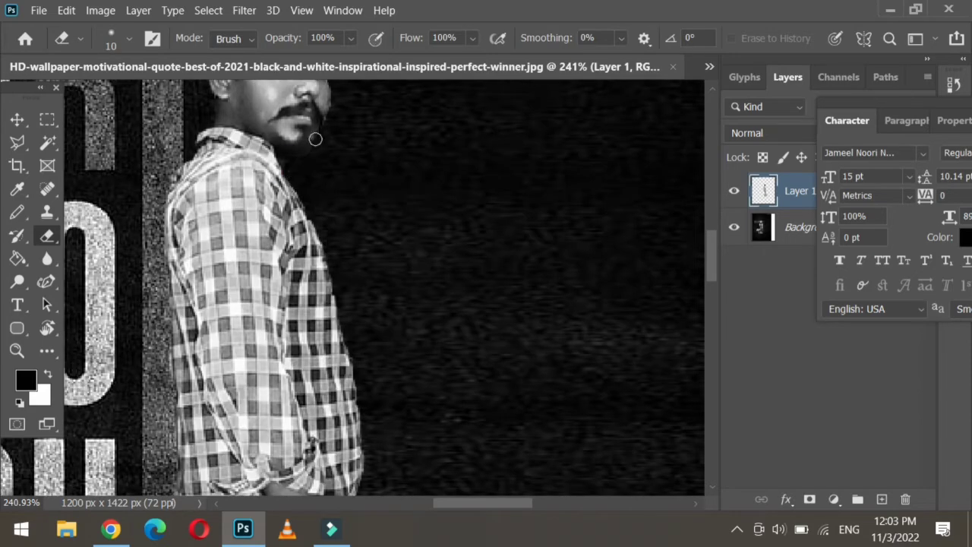
pyautogui.scroll(-6, 360, 219)
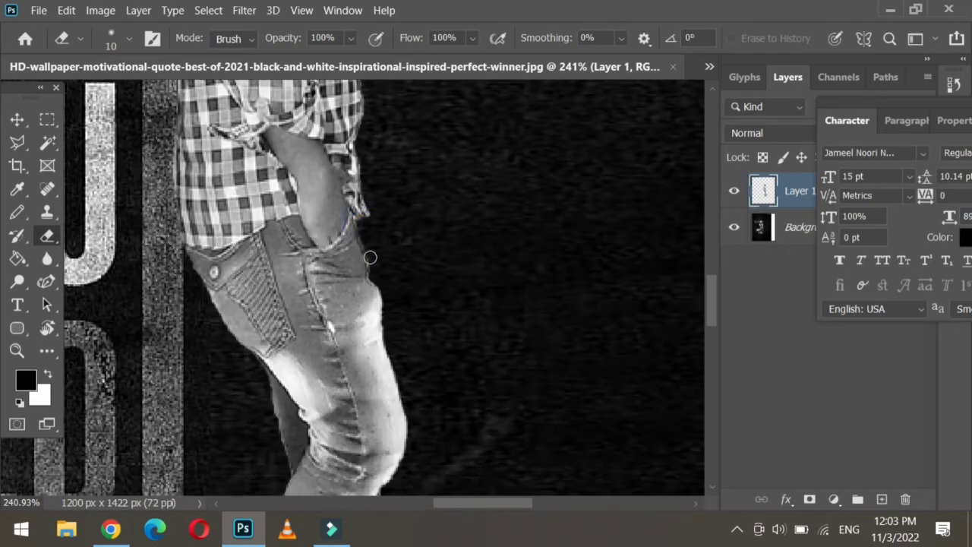
pyautogui.scroll(-5, 375, 281)
pyautogui.scroll(-3, 390, 233)
pyautogui.click(393, 280)
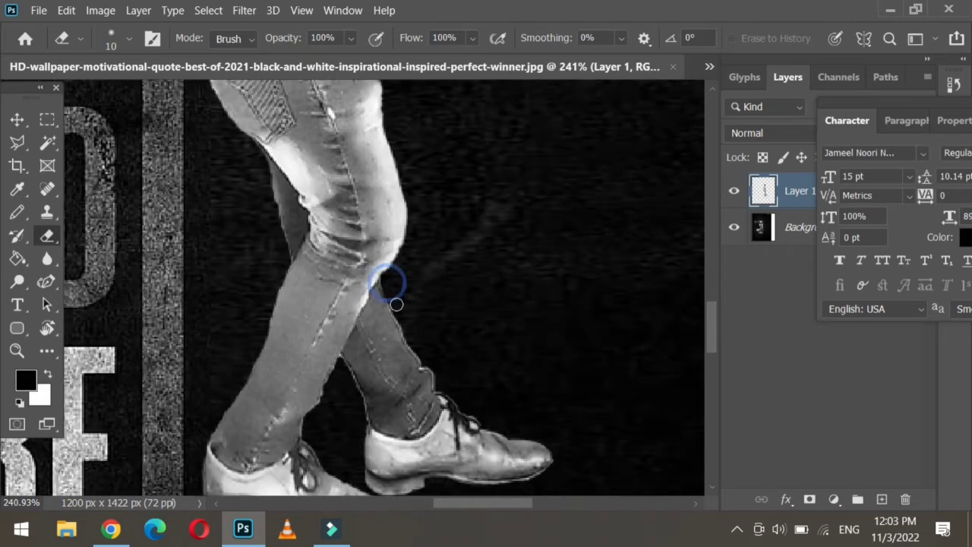
pyautogui.moveTo(409, 341); pyautogui.dragTo(439, 376)
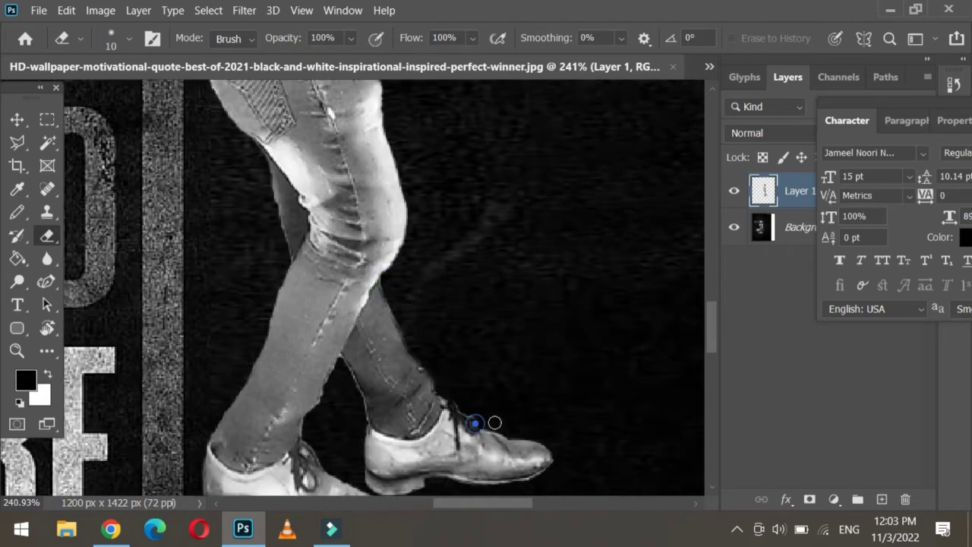
# Erase the light fringe around the toe of the forward shoe and beneath the soles of both shoes.
pyautogui.scroll(-2, 471, 410)
pyautogui.moveTo(551, 373)
pyautogui.mouseDown()
pyautogui.moveTo(510, 389)
pyautogui.moveTo(440, 385)
pyautogui.mouseUp()
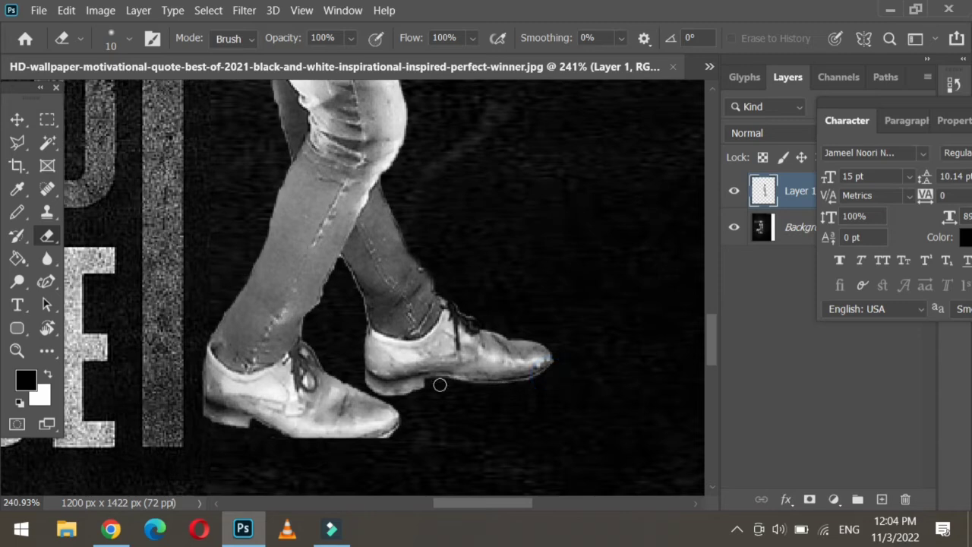
pyautogui.click(387, 440)
pyautogui.moveTo(380, 441)
pyautogui.mouseDown()
pyautogui.moveTo(278, 428)
pyautogui.moveTo(329, 450)
pyautogui.moveTo(323, 444)
pyautogui.mouseUp()
pyautogui.moveTo(261, 427); pyautogui.dragTo(280, 436)
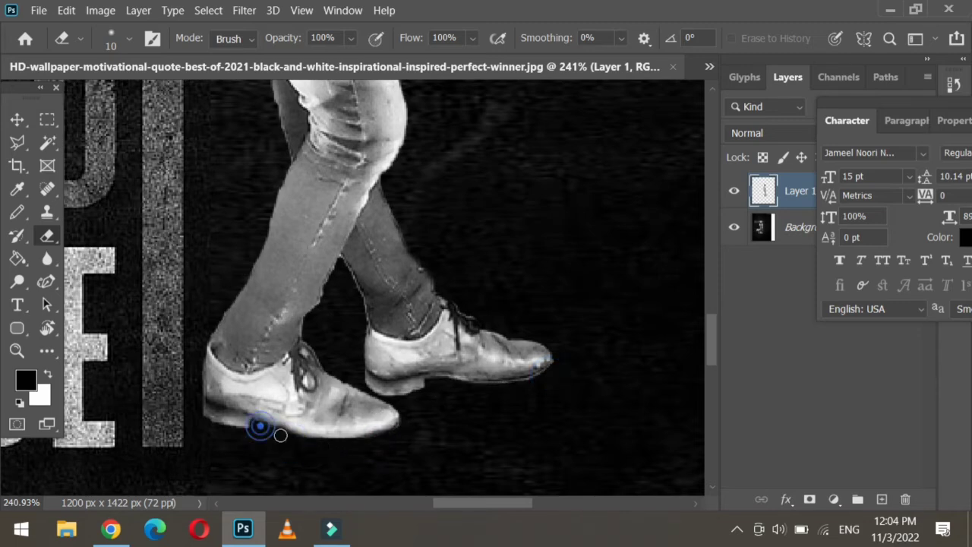
pyautogui.moveTo(199, 425); pyautogui.dragTo(253, 432)
# Reduce the Eraser to 1 px and remove the light specks along the front edge of the man's hair.
pyautogui.scroll(15, 196, 414)
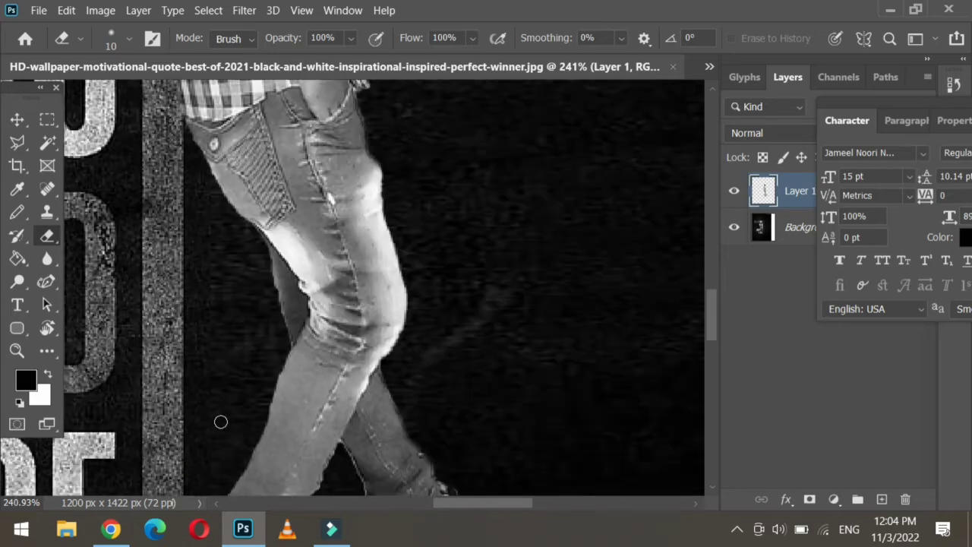
pyautogui.scroll(-2, 213, 253)
pyautogui.scroll(3, 300, 197)
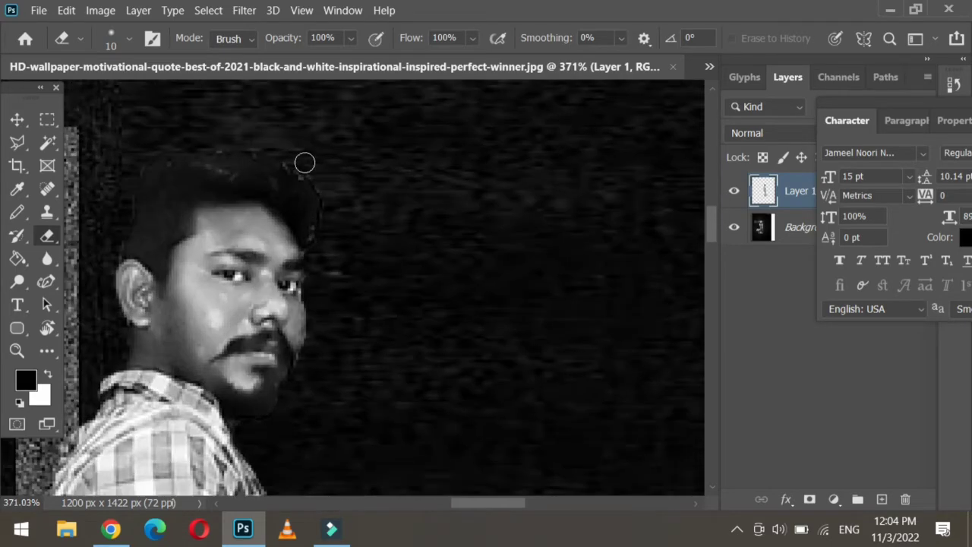
pyautogui.rightClick(310, 176)
pyautogui.moveTo(404, 219); pyautogui.dragTo(397, 219)
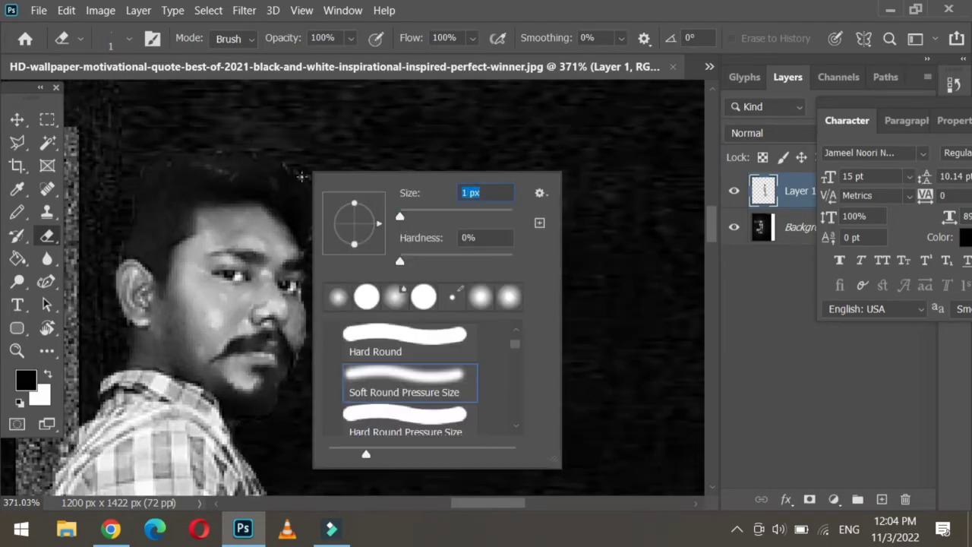
pyautogui.click(301, 174)
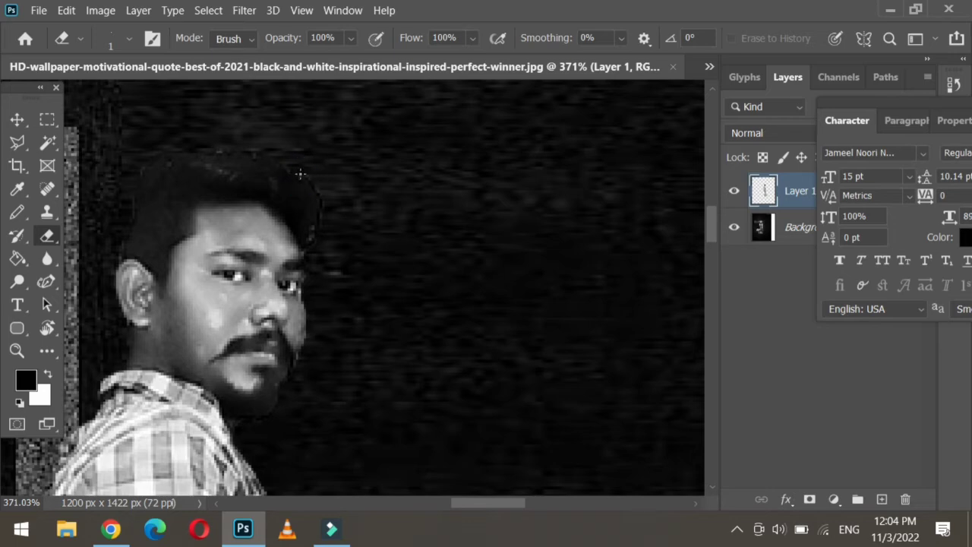
pyautogui.moveTo(309, 226); pyautogui.dragTo(312, 241)
pyautogui.scroll(-2, 316, 282)
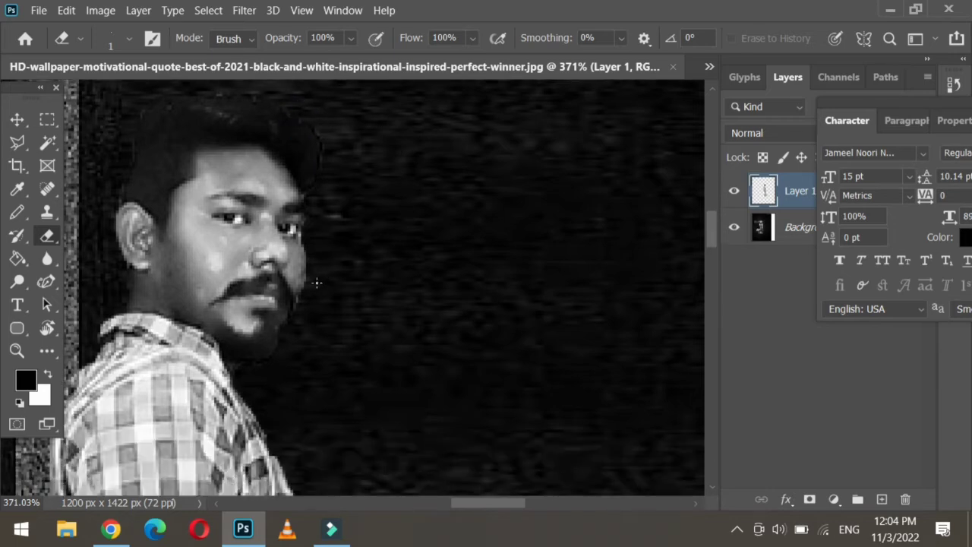
# Crop the canvas to 1029 × 1251 px, trimming the white strip beside the wallpaper and its upper and lower edges.
pyautogui.scroll(-10, 300, 299)
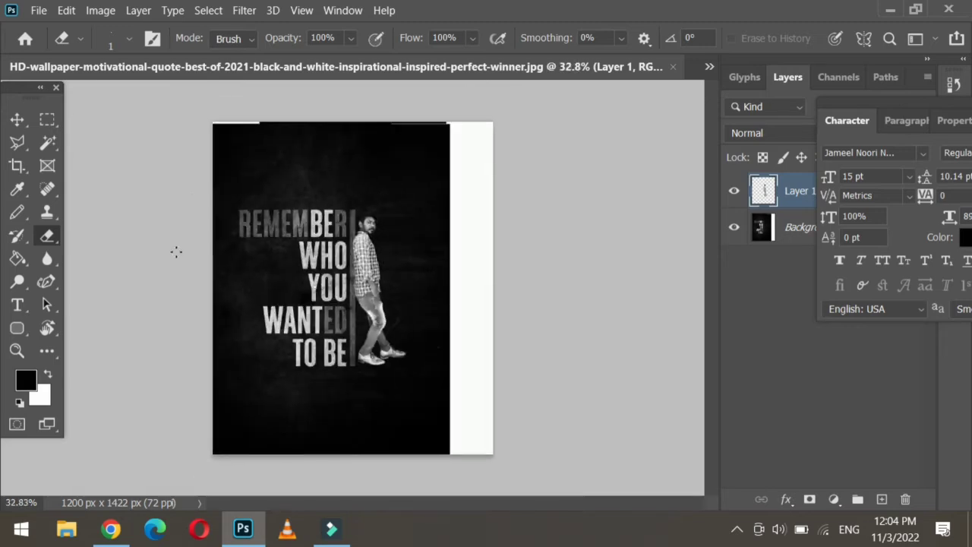
pyautogui.press('c')
pyautogui.moveTo(497, 288); pyautogui.dragTo(477, 292)
pyautogui.moveTo(367, 120); pyautogui.dragTo(367, 126)
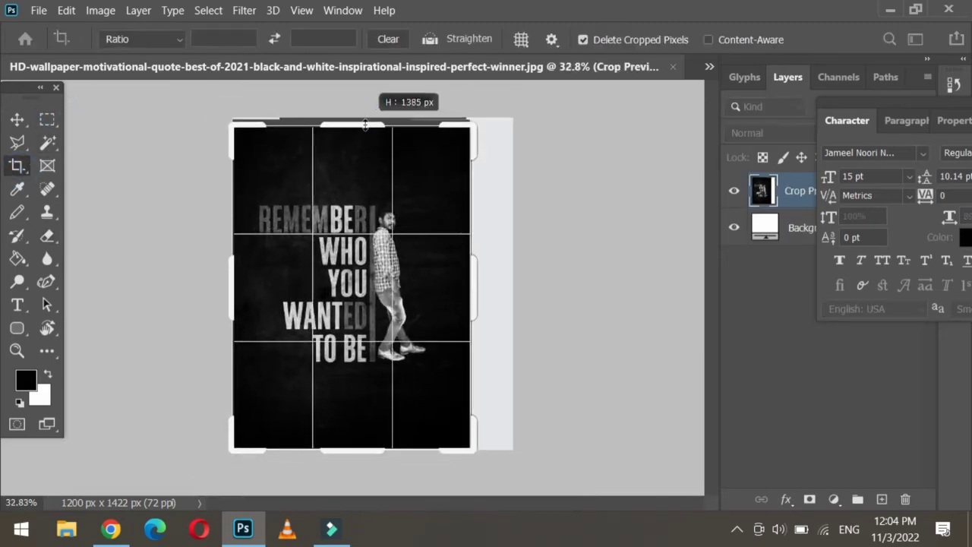
pyautogui.moveTo(353, 449); pyautogui.dragTo(353, 433)
pyautogui.press('Return')
# Apply Auto Tone and Auto Contrast to the man's layer.
pyautogui.press('m')
pyautogui.scroll(3, 394, 254)
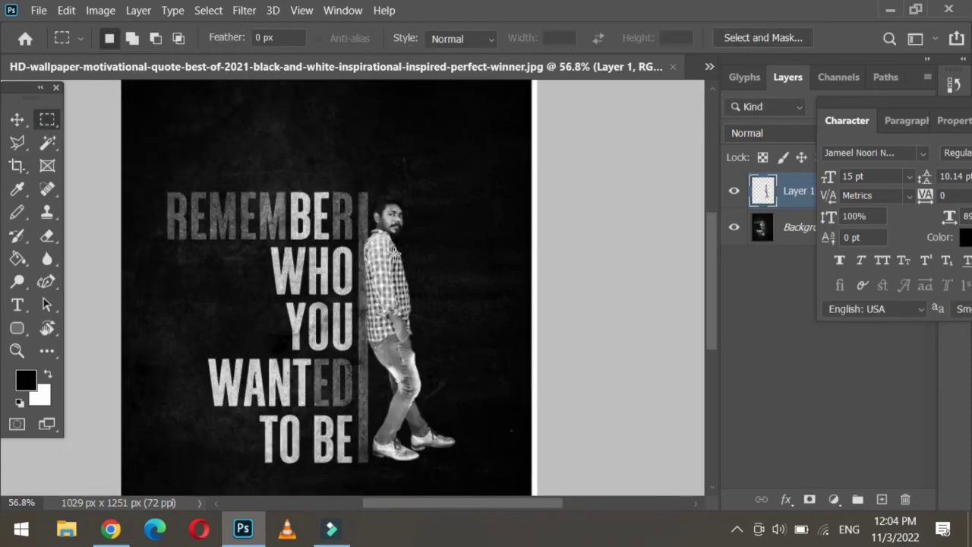
pyautogui.click(16, 119)
pyautogui.click(138, 9)
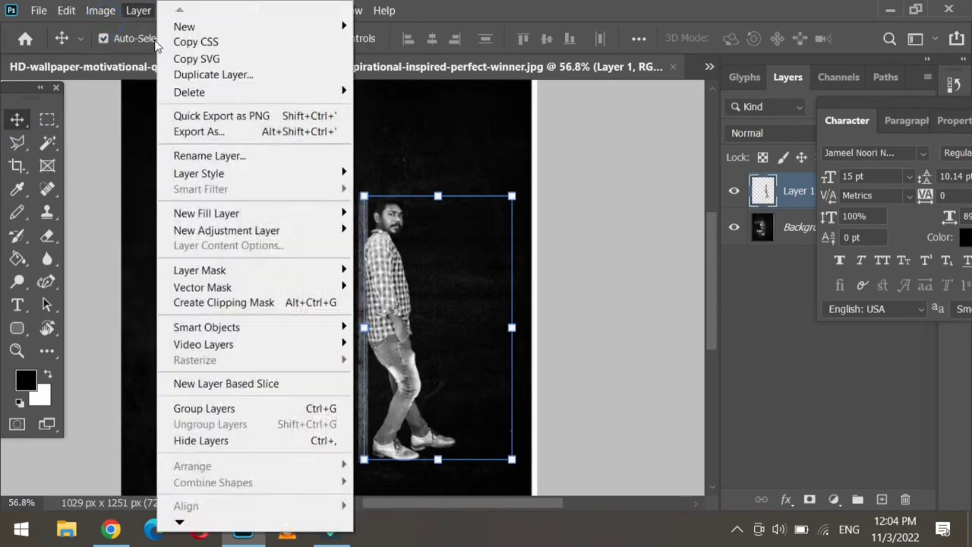
pyautogui.moveTo(100, 10)
pyautogui.click(100, 75)
pyautogui.click(100, 9)
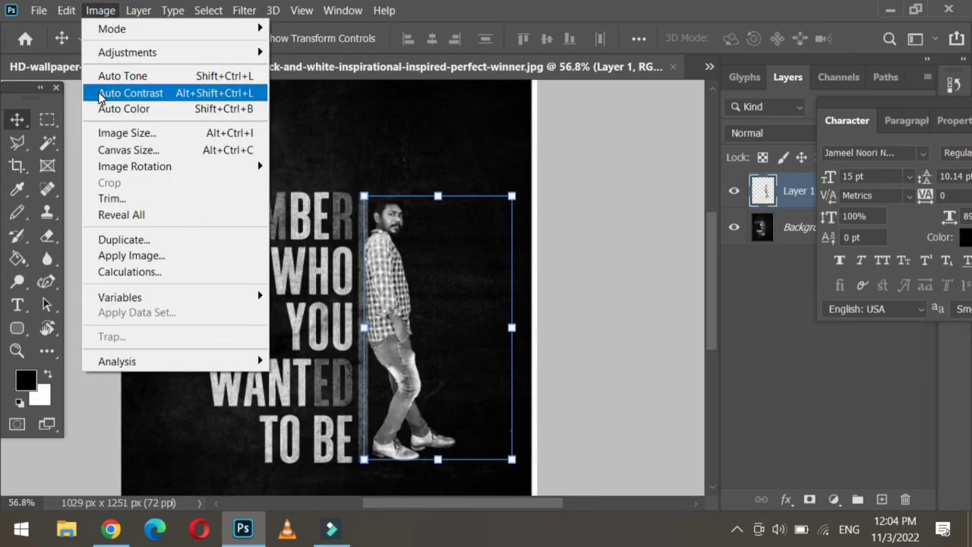
pyautogui.click(101, 92)
# Apply an Exposure adjustment to the man's layer with exposure +0.03, offset -0.002 and gamma correction 0.87.
pyautogui.click(100, 10)
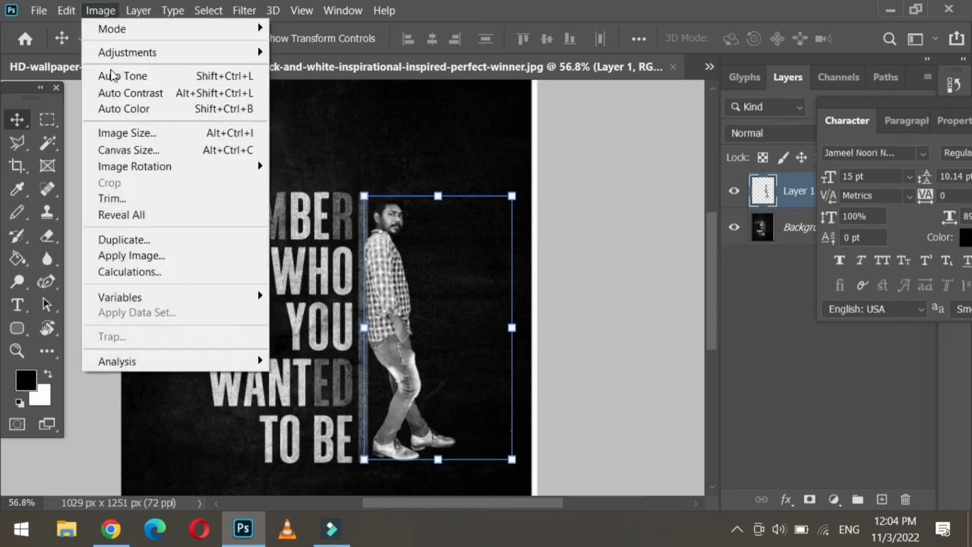
pyautogui.moveTo(102, 52)
pyautogui.click(304, 99)
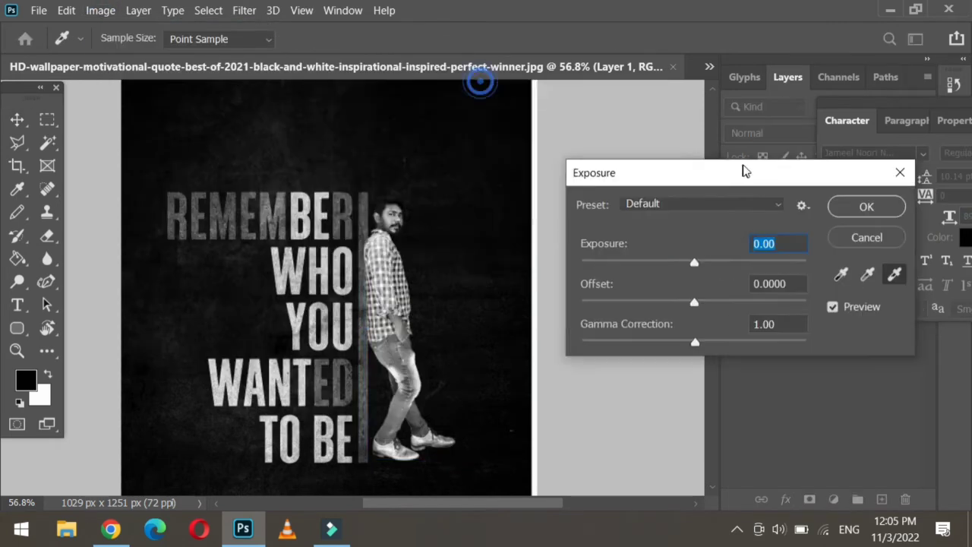
pyautogui.moveTo(701, 266); pyautogui.dragTo(700, 266)
pyautogui.moveTo(699, 314)
pyautogui.mouseDown()
pyautogui.moveTo(670, 311)
pyautogui.moveTo(734, 311)
pyautogui.moveTo(699, 312)
pyautogui.mouseUp()
pyautogui.moveTo(705, 345)
pyautogui.mouseDown()
pyautogui.moveTo(742, 347)
pyautogui.moveTo(722, 346)
pyautogui.mouseUp()
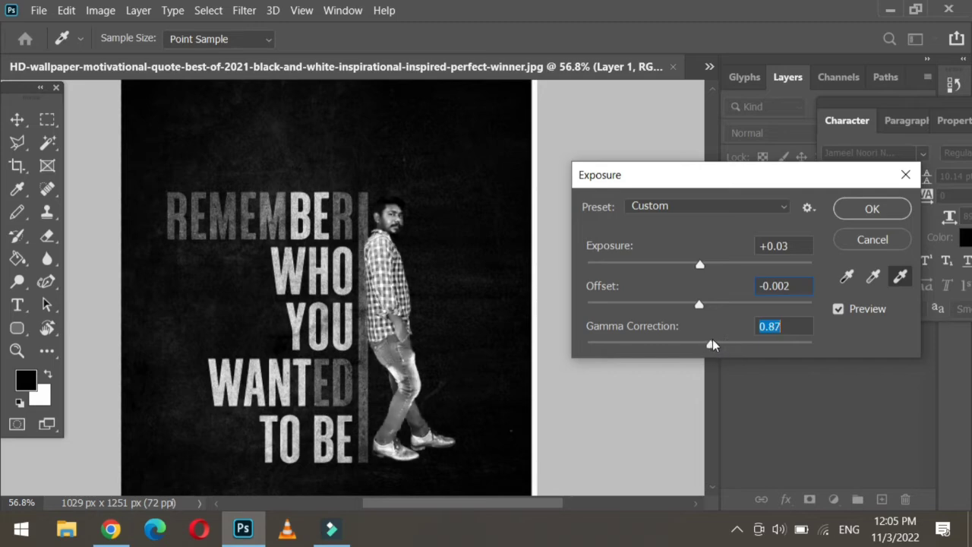
pyautogui.click(872, 215)
# Set the Eraser size to 7 px for cleaning the man's edges.
pyautogui.press('v')
pyautogui.scroll(6, 397, 151)
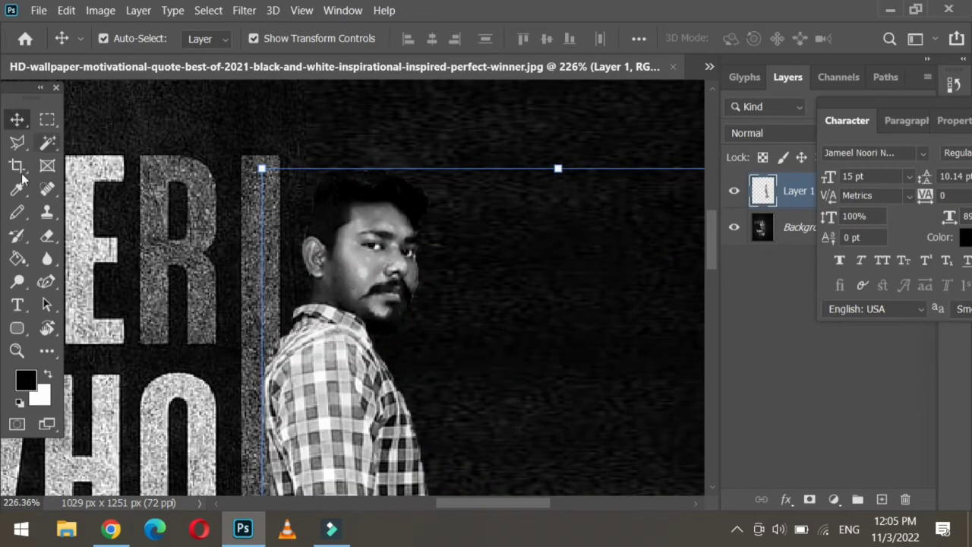
pyautogui.click(46, 235)
pyautogui.rightClick(514, 269)
pyautogui.moveTo(513, 260); pyautogui.dragTo(520, 260)
pyautogui.click(496, 202)
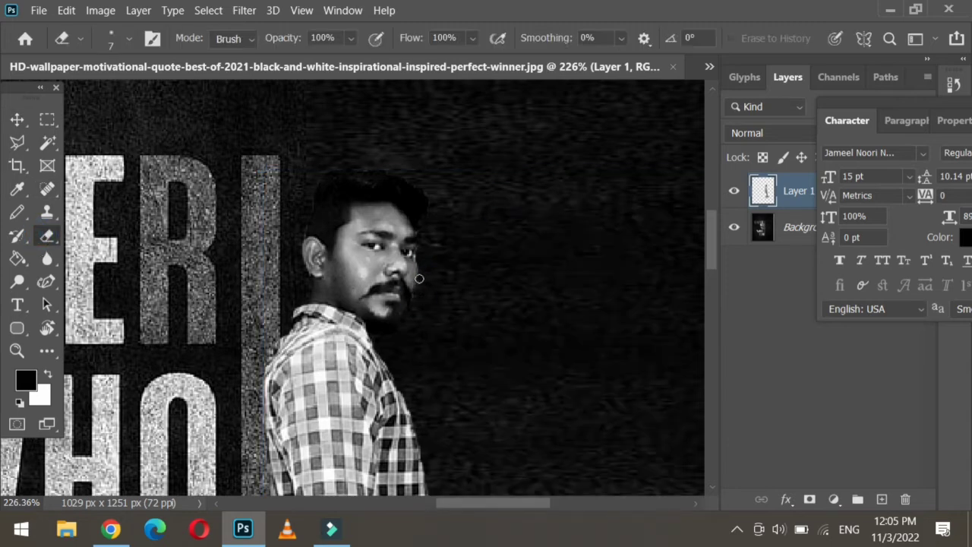
# Apply a Black and White adjustment to the man's layer with Blues at 77%.
pyautogui.scroll(-5, 417, 295)
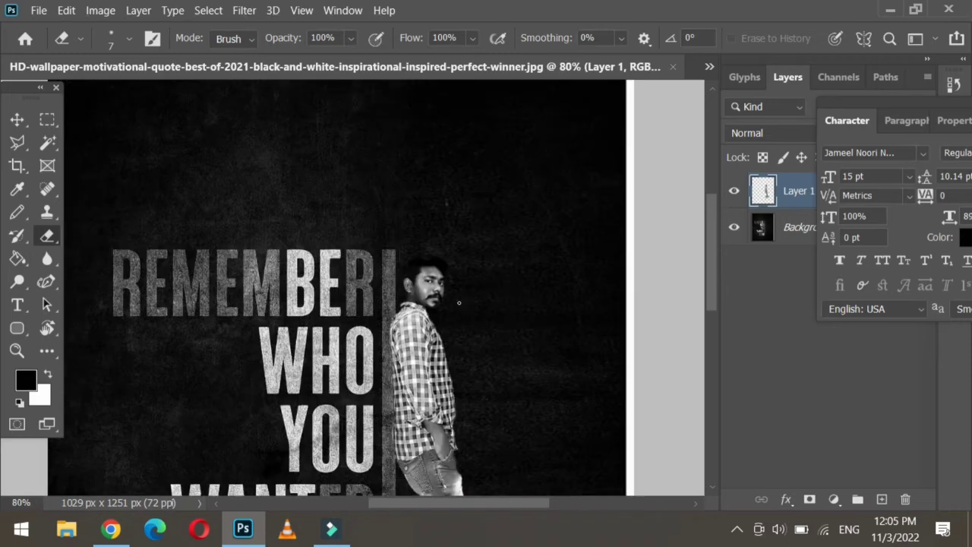
pyautogui.scroll(-5, 506, 320)
pyautogui.scroll(7, 509, 319)
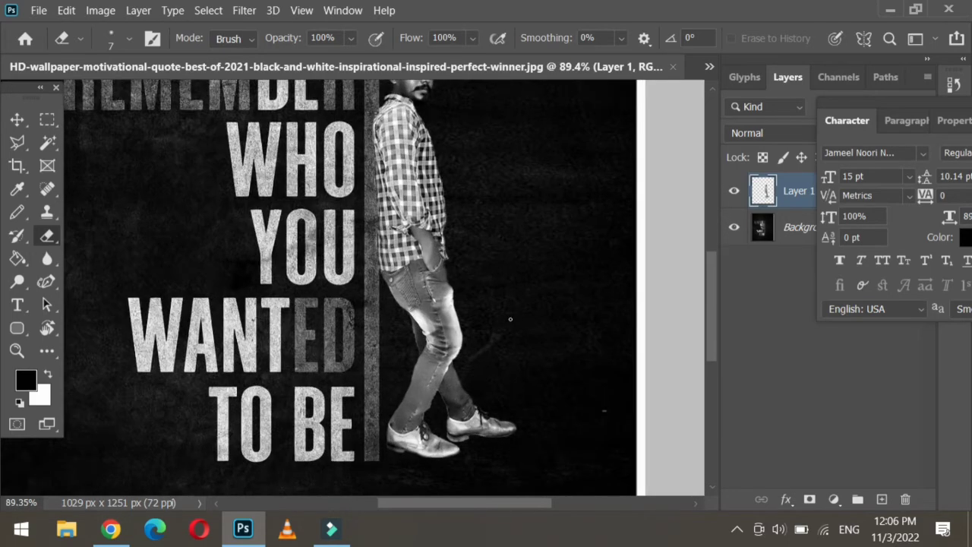
pyautogui.scroll(-4, 510, 318)
pyautogui.click(17, 119)
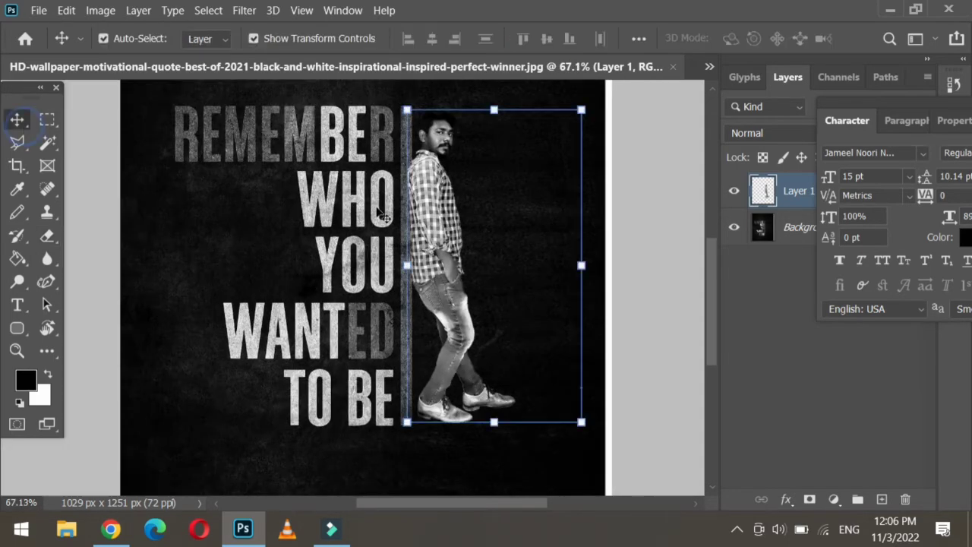
pyautogui.click(100, 10)
pyautogui.moveTo(245, 58)
pyautogui.click(364, 175)
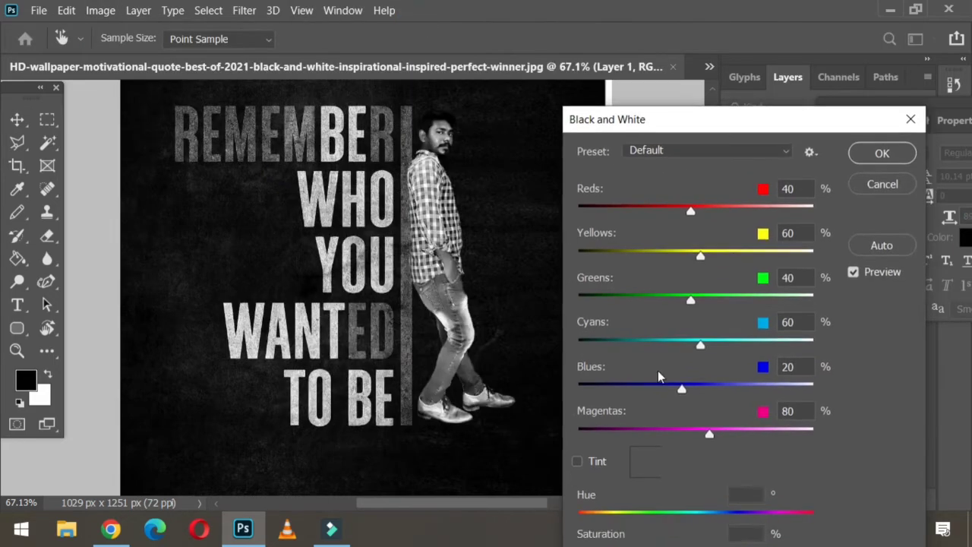
pyautogui.moveTo(681, 388); pyautogui.dragTo(685, 394)
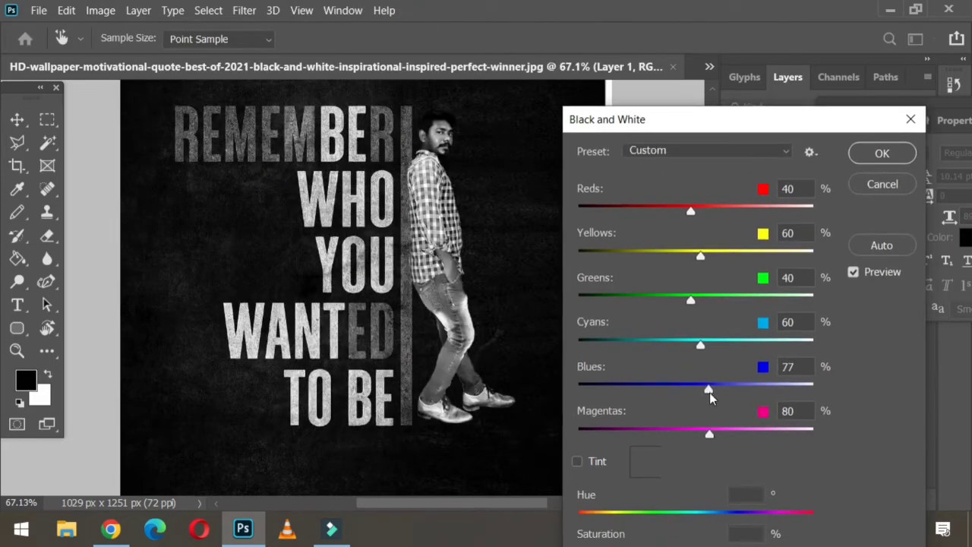
pyautogui.click(882, 152)
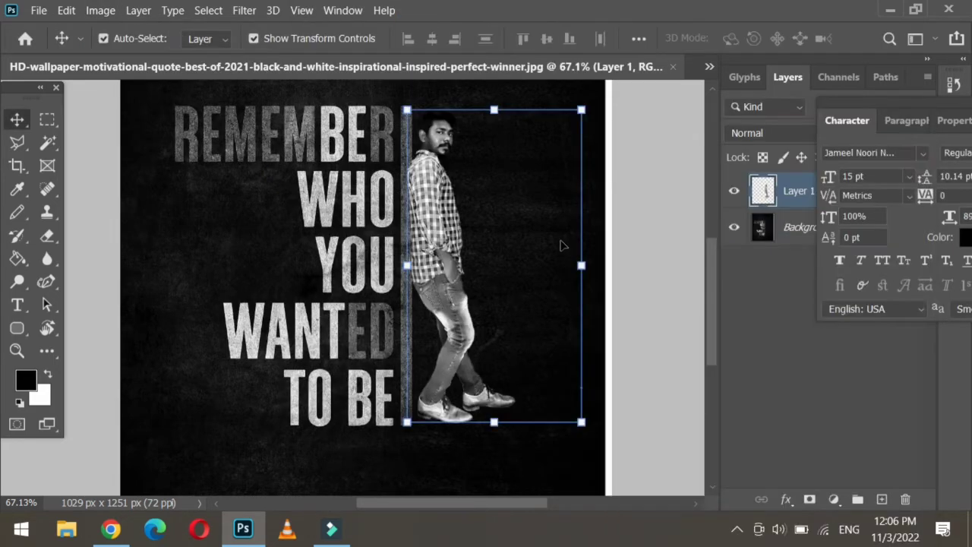
pyautogui.moveTo(453, 269); pyautogui.dragTo(454, 271)
pyautogui.click(478, 468)
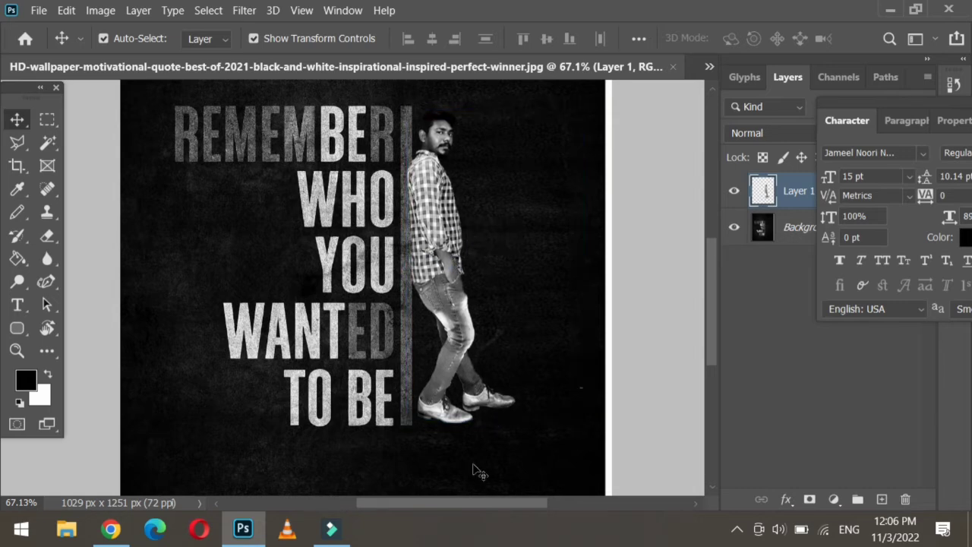
pyautogui.click(449, 299)
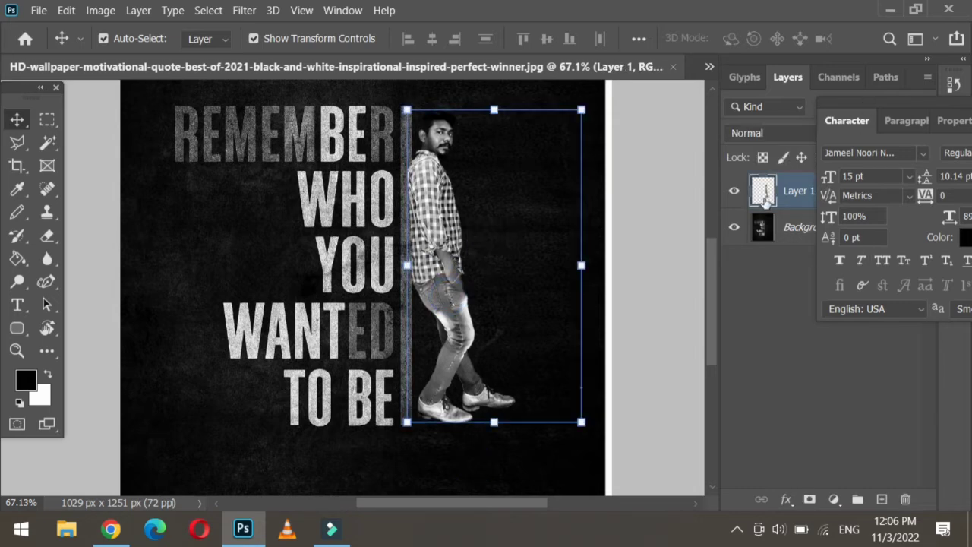
pyautogui.rightClick(764, 199)
pyautogui.click(540, 23)
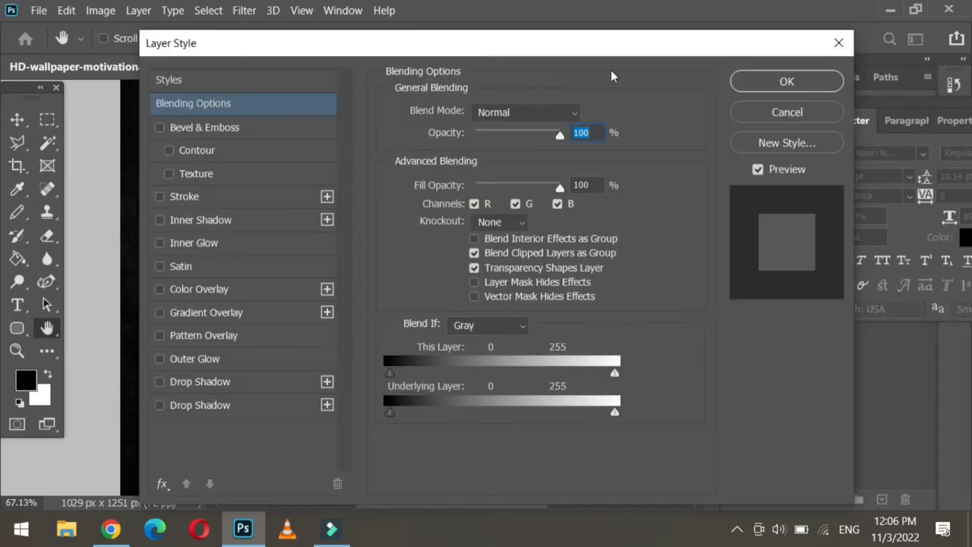
pyautogui.click(796, 113)
pyautogui.click(512, 458)
# Erase the leftover fringe around the toe and sole of the man's front shoe on Layer 1.
pyautogui.click(52, 237)
pyautogui.scroll(5, 540, 384)
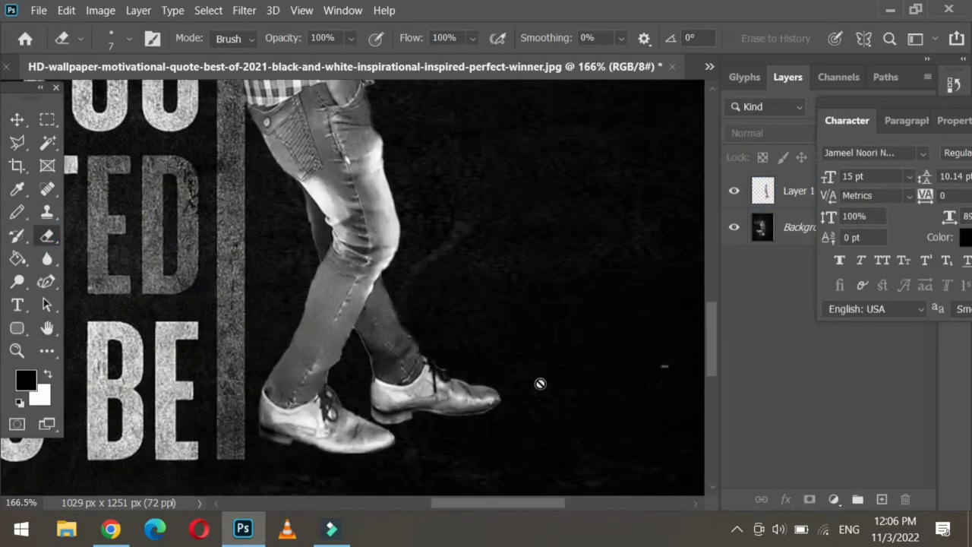
pyautogui.scroll(2, 540, 384)
pyautogui.click(803, 197)
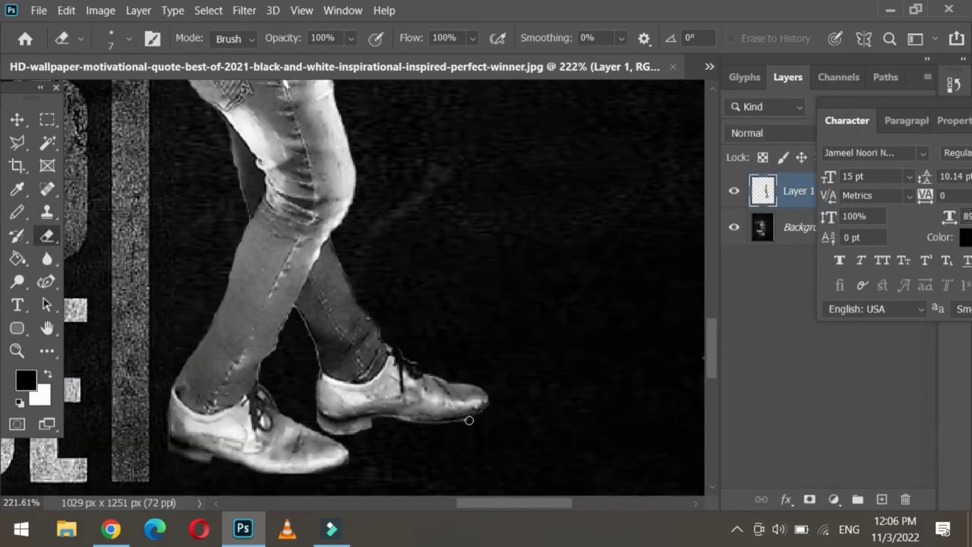
pyautogui.moveTo(494, 395); pyautogui.dragTo(470, 417)
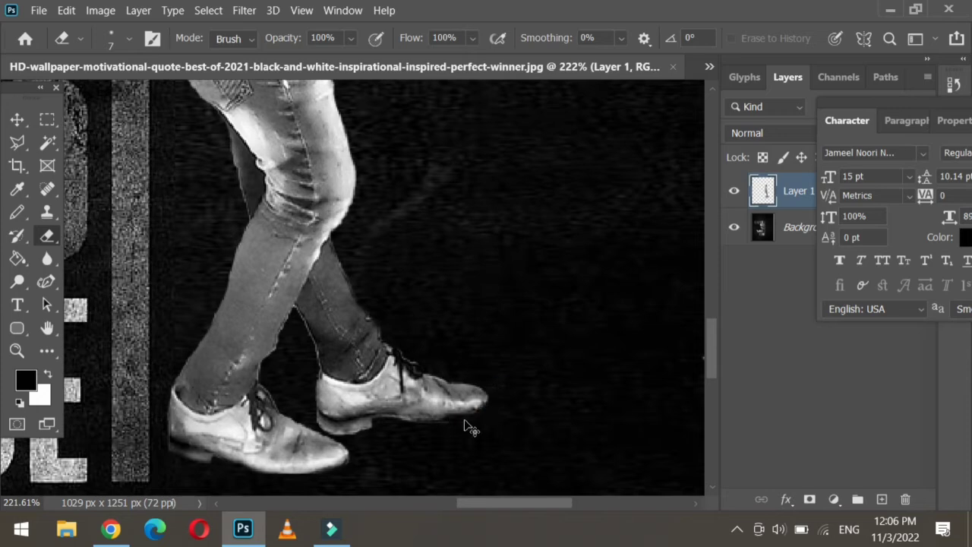
pyautogui.scroll(-1, 384, 420)
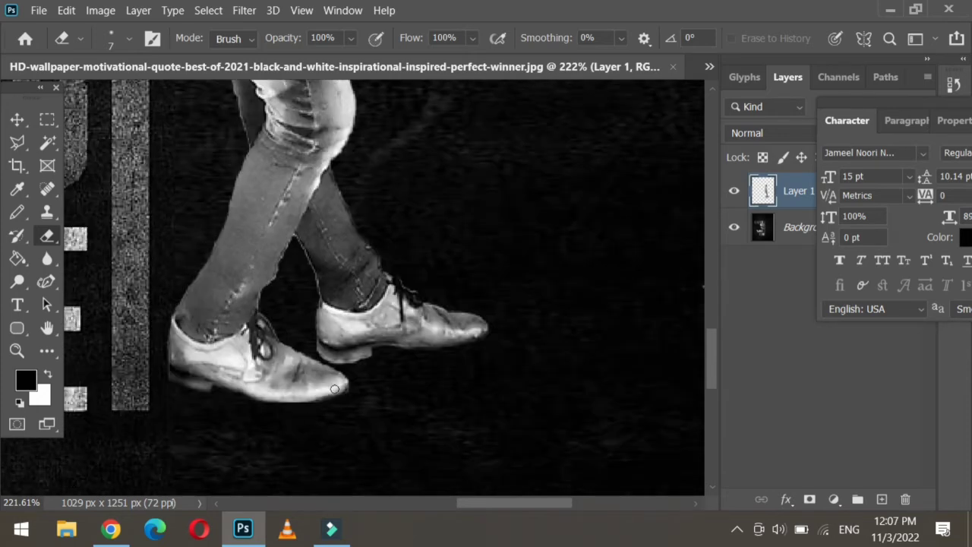
# Add a drop shadow to the man's layer with opacity 52%, distance 17 px, spread 32% and size 73 px.
pyautogui.scroll(-3, 347, 385)
pyautogui.scroll(-2, 311, 411)
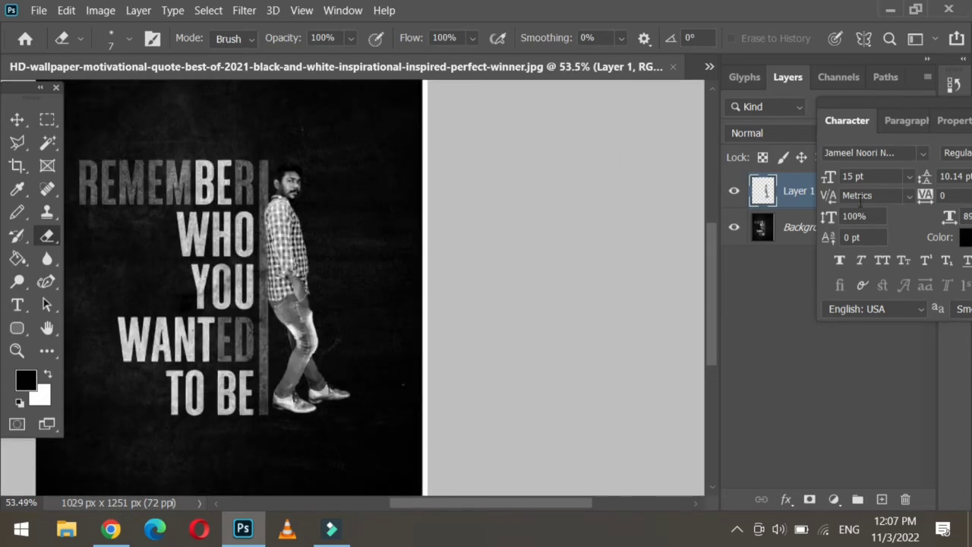
pyautogui.rightClick(760, 190)
pyautogui.click(597, 24)
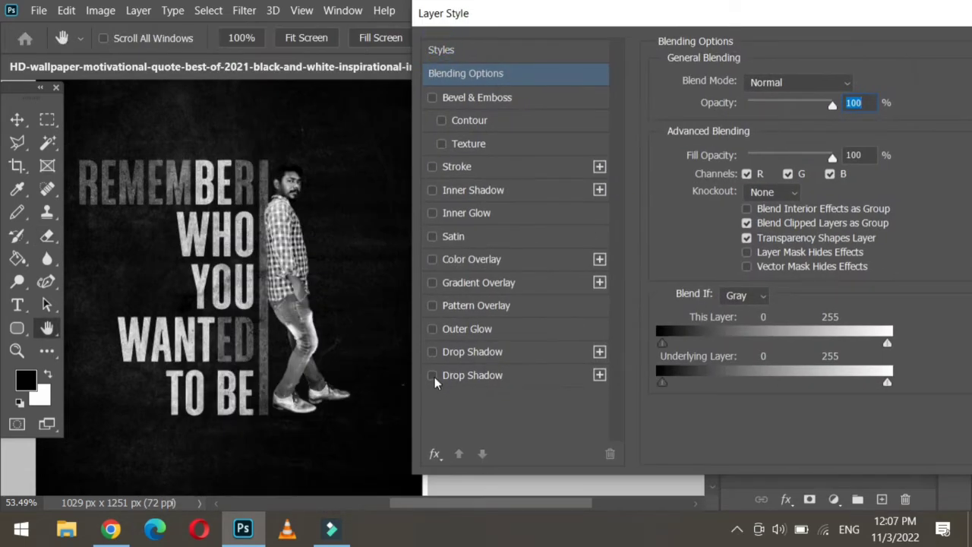
pyautogui.click(432, 375)
pyautogui.click(512, 369)
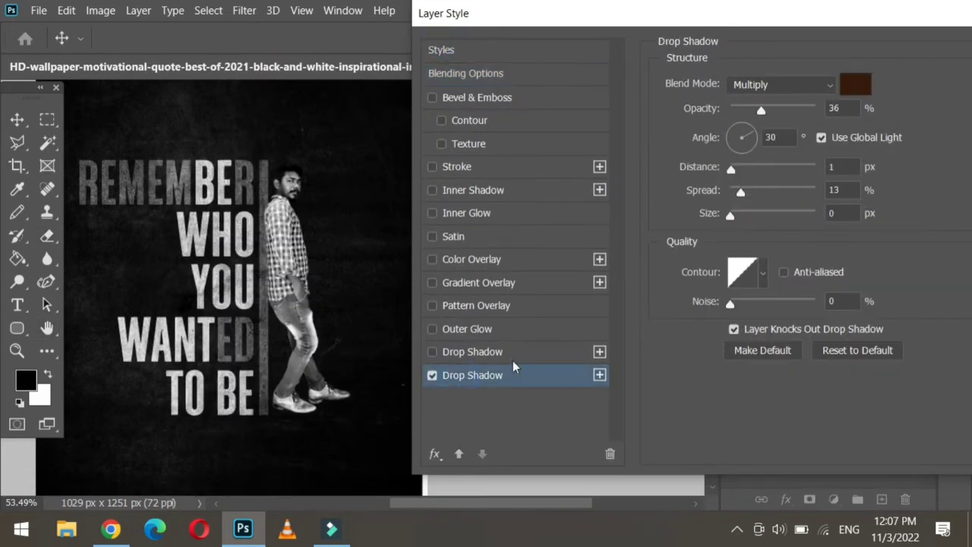
pyautogui.moveTo(735, 221); pyautogui.dragTo(746, 176)
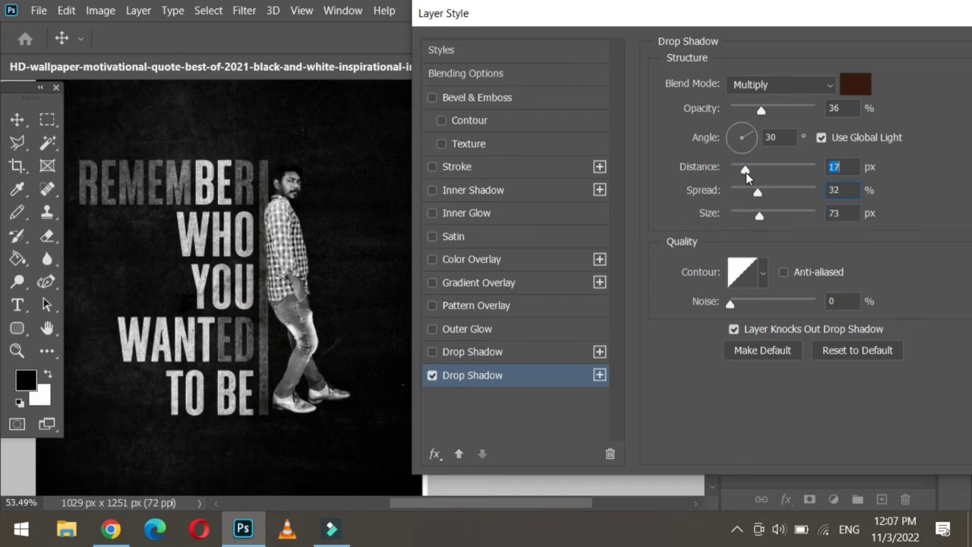
pyautogui.moveTo(761, 110)
pyautogui.mouseDown()
pyautogui.moveTo(820, 112)
pyautogui.moveTo(760, 113)
pyautogui.mouseUp()
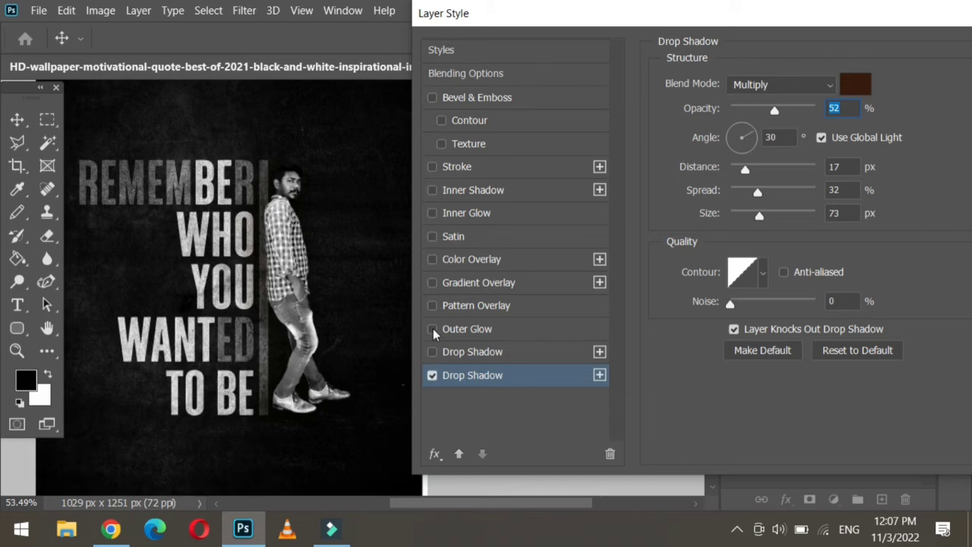
pyautogui.click(447, 101)
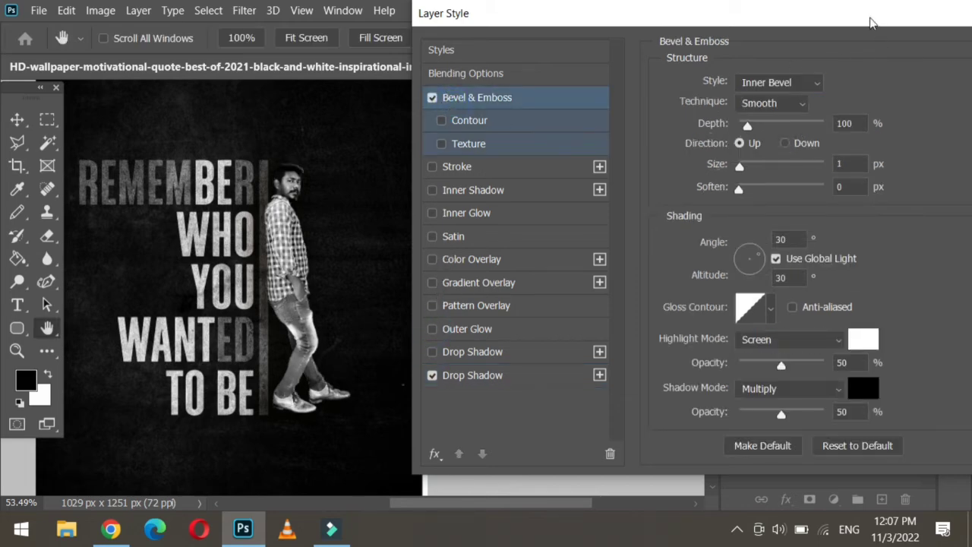
pyautogui.moveTo(871, 23); pyautogui.dragTo(747, 94)
pyautogui.click(308, 168)
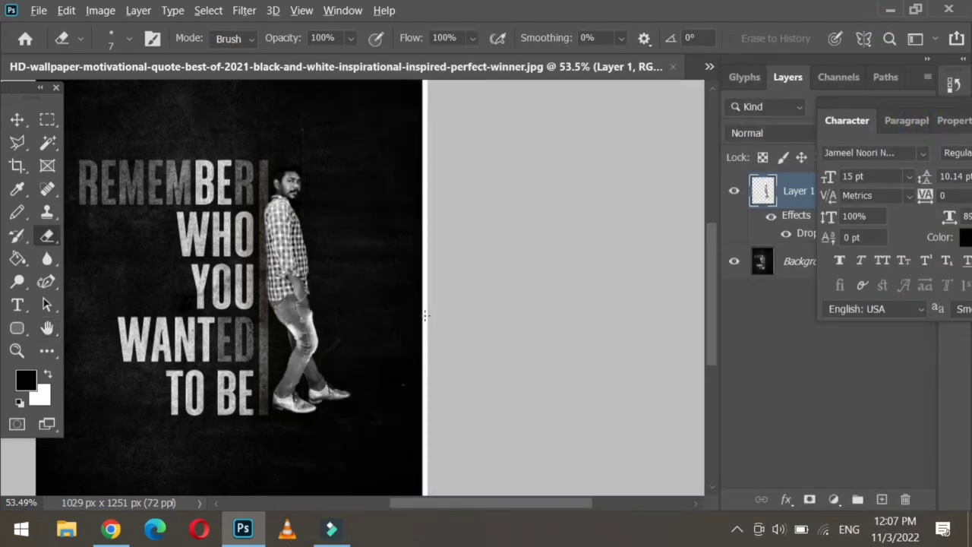
# Crop the white strip off the image's right edge.
pyautogui.click(16, 165)
pyautogui.moveTo(491, 286); pyautogui.dragTo(491, 285)
pyautogui.click(50, 124)
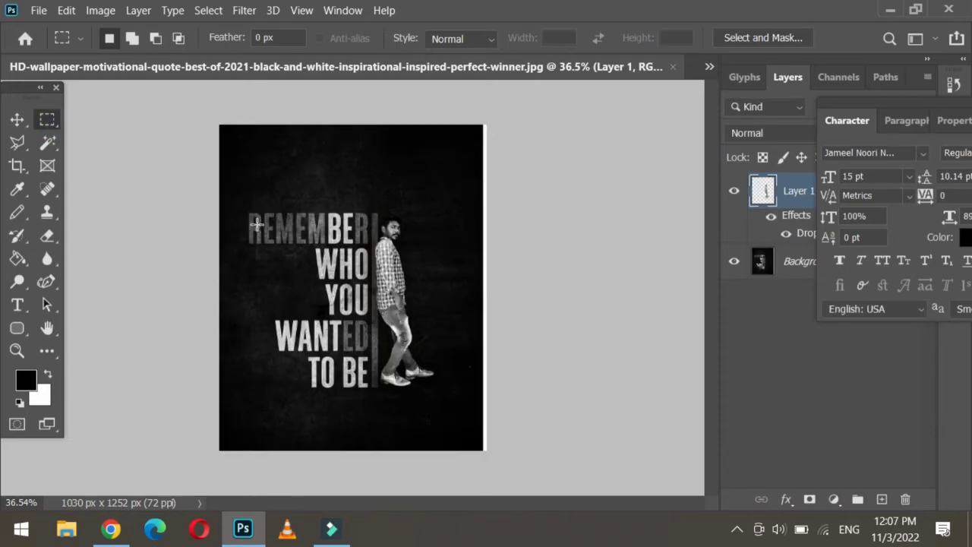
pyautogui.click(16, 166)
pyautogui.click(491, 284)
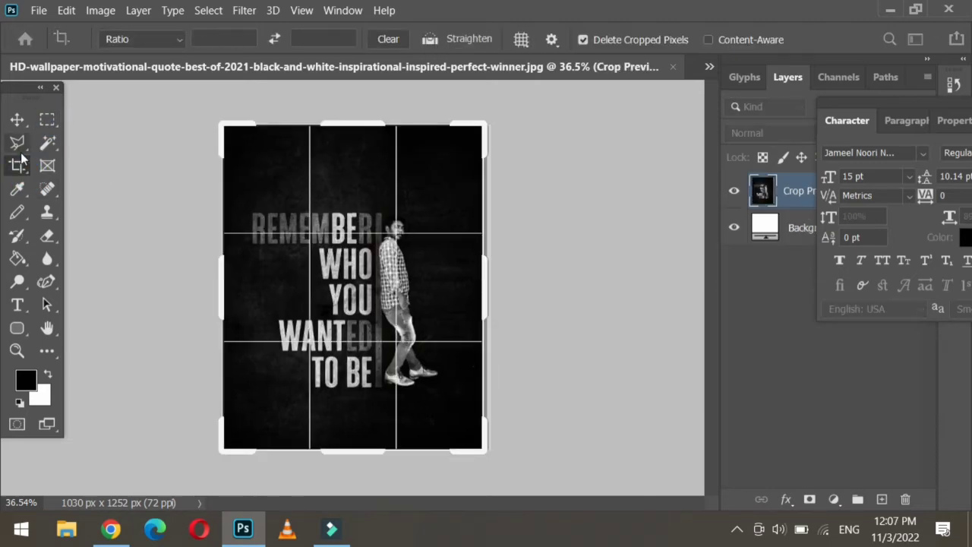
pyautogui.click(47, 120)
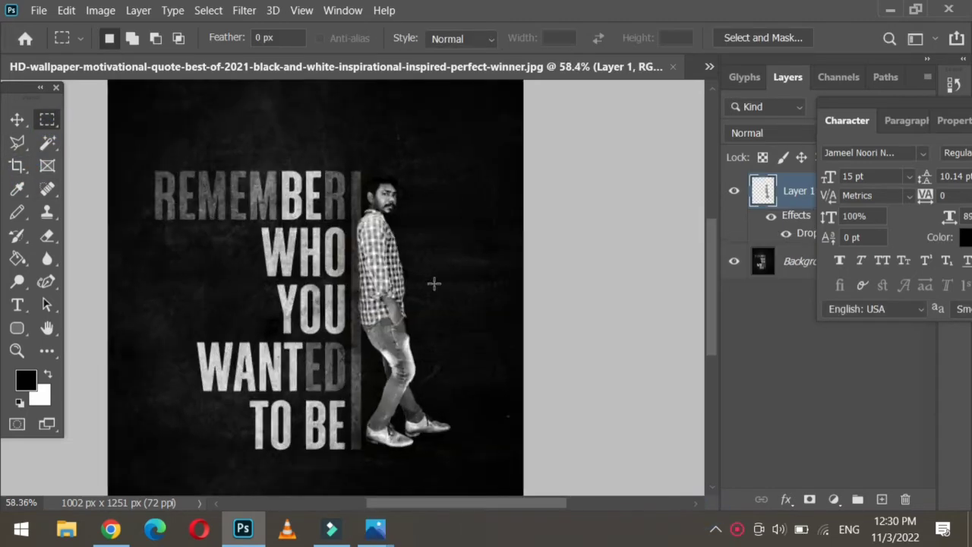
# Add a Satin effect to the man's layer with opacity 28%, angle 90°, distance 12 px and size 128 px.
pyautogui.scroll(2, 440, 284)
pyautogui.scroll(-1, 471, 282)
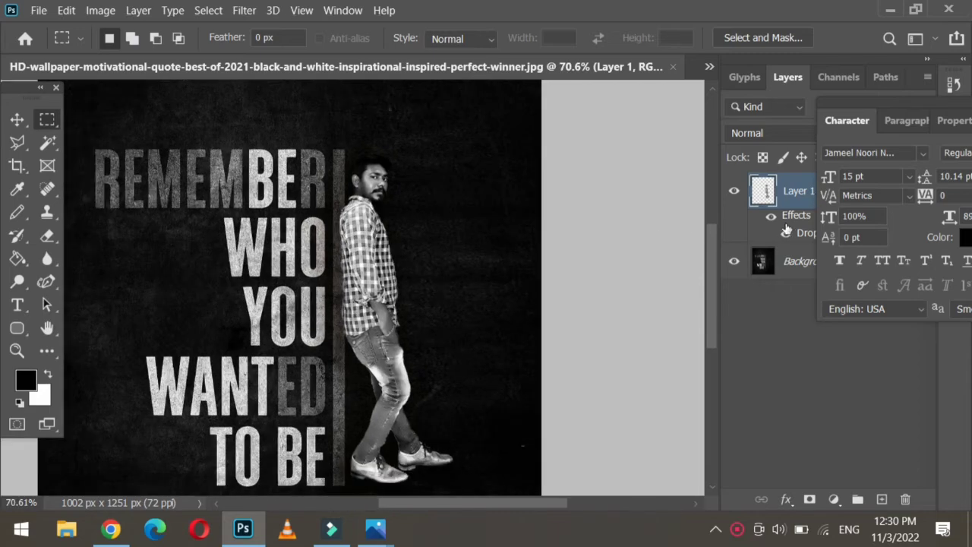
pyautogui.doubleClick(799, 220)
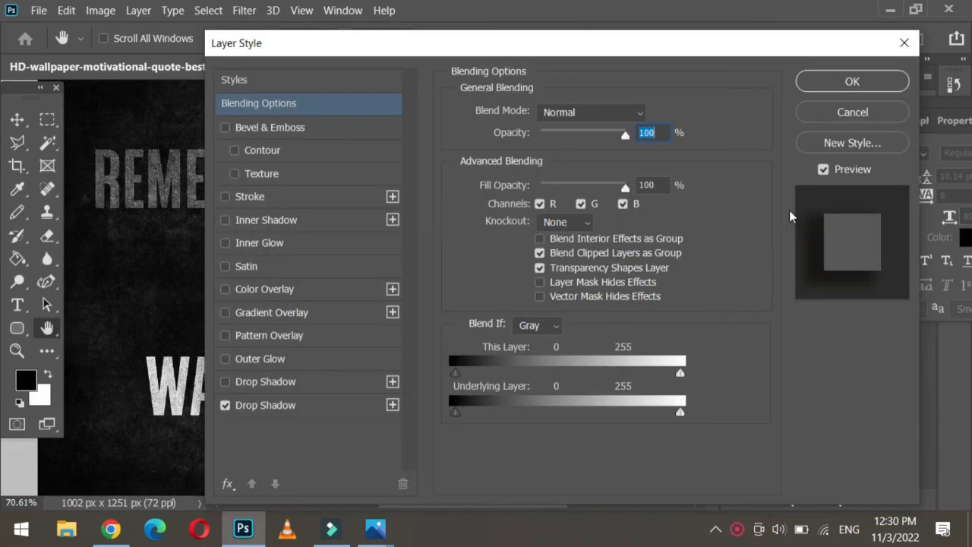
pyautogui.moveTo(437, 27); pyautogui.dragTo(716, 88)
pyautogui.click(433, 311)
pyautogui.click(440, 310)
pyautogui.moveTo(834, 243); pyautogui.dragTo(868, 265)
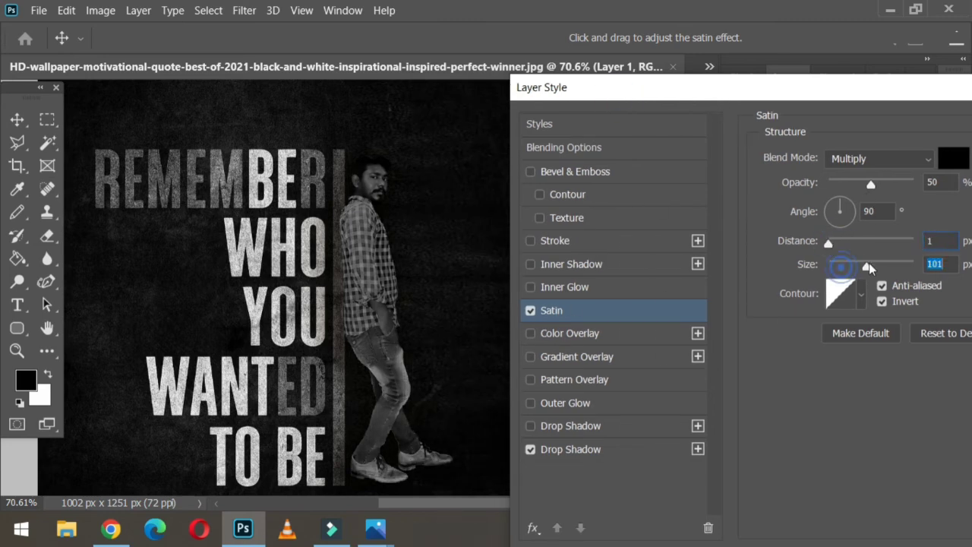
pyautogui.moveTo(871, 184); pyautogui.dragTo(853, 186)
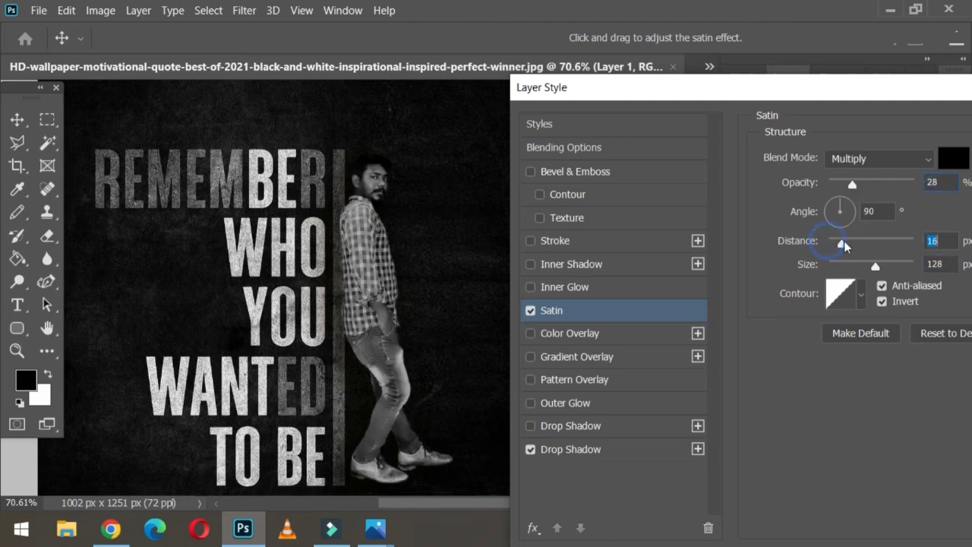
pyautogui.moveTo(843, 243); pyautogui.dragTo(838, 247)
pyautogui.click(531, 311)
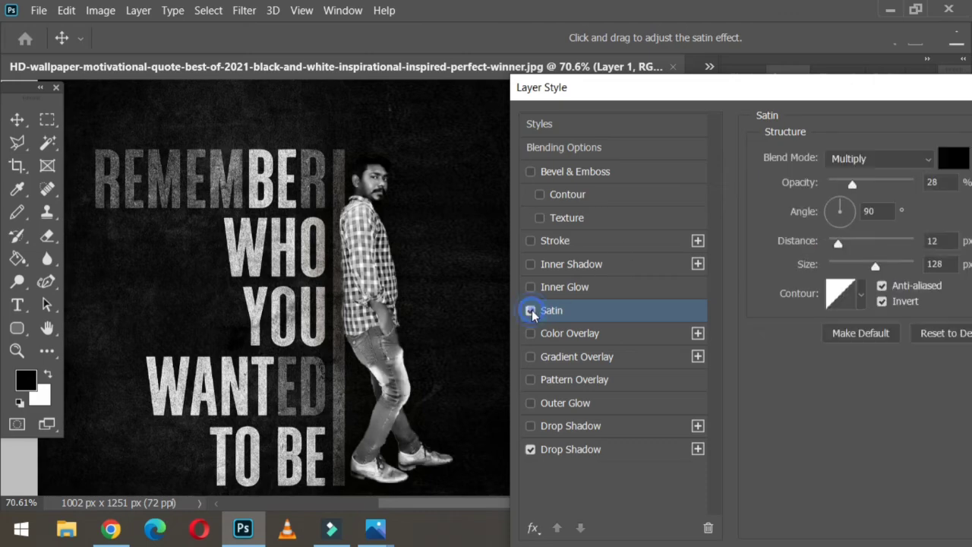
pyautogui.click(531, 312)
pyautogui.moveTo(870, 106); pyautogui.dragTo(703, 134)
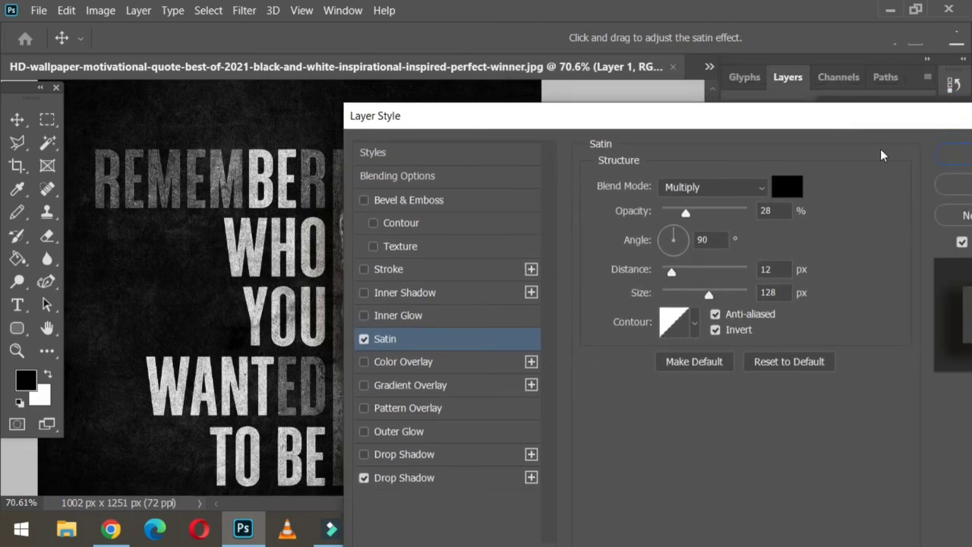
pyautogui.press('Return')
# Erase the leftover fringe along the back of the man's thigh and knee.
pyautogui.press('e')
pyautogui.scroll(5, 372, 398)
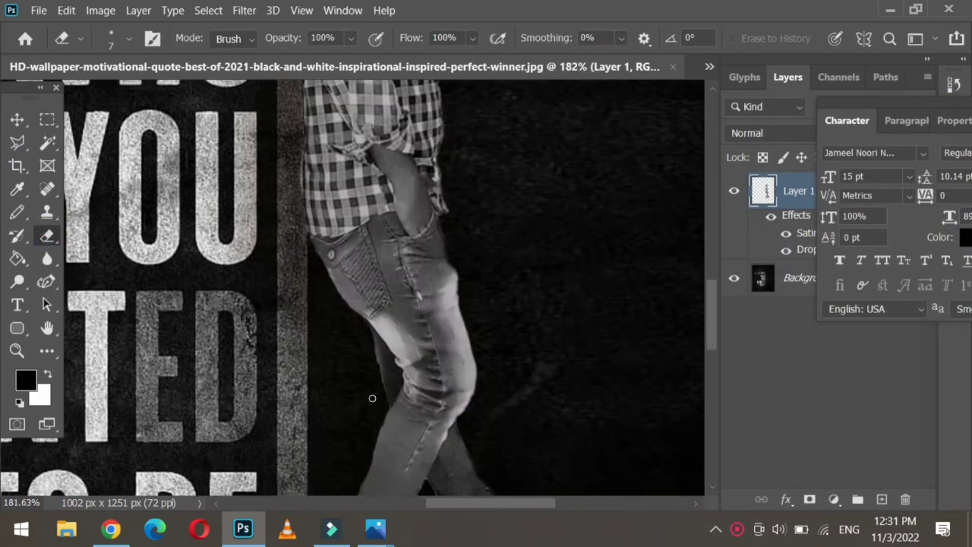
pyautogui.scroll(3, 372, 398)
pyautogui.moveTo(368, 279); pyautogui.dragTo(381, 347)
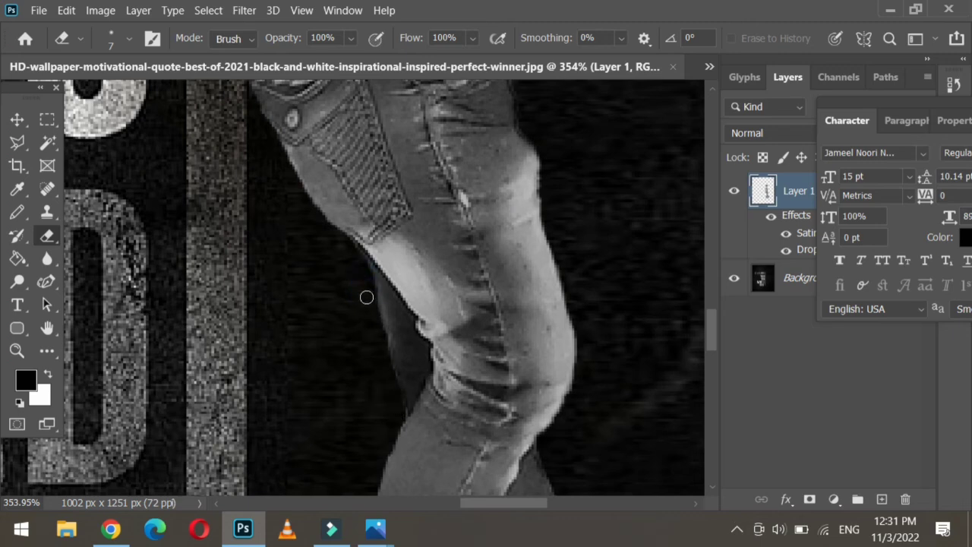
pyautogui.scroll(-2, 395, 406)
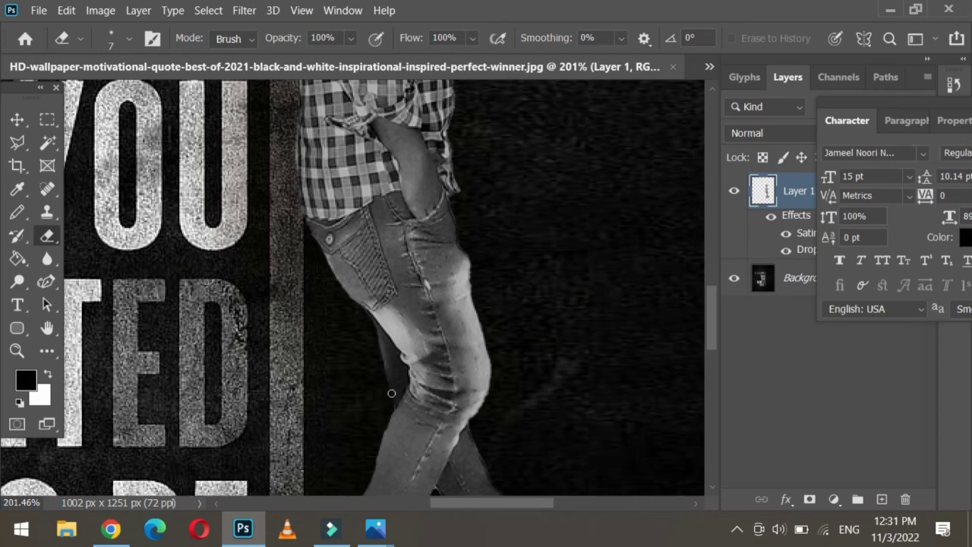
pyautogui.scroll(-4, 392, 388)
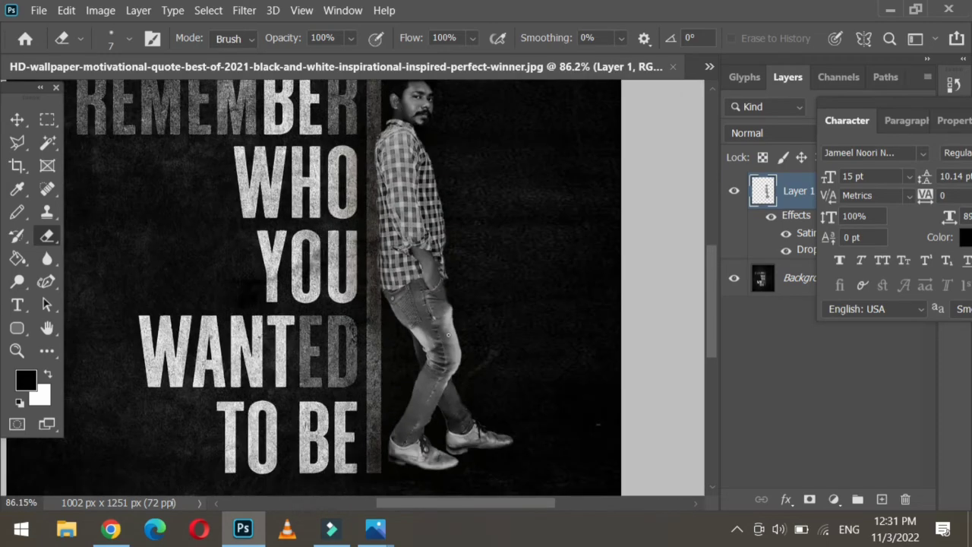
pyautogui.scroll(-2, 435, 325)
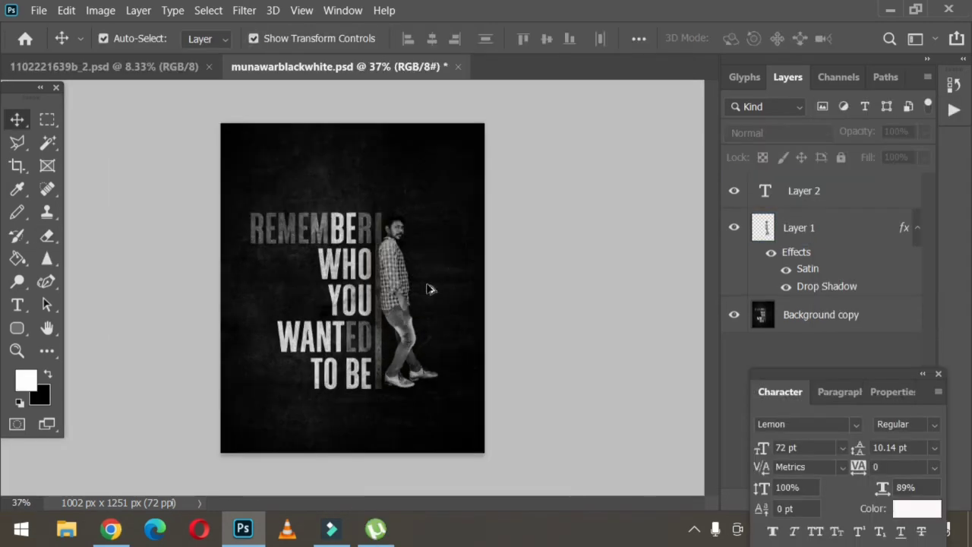
# Set the man's drop shadow to 100% opacity and 24 px size.
pyautogui.scroll(3, 430, 284)
pyautogui.click(820, 245)
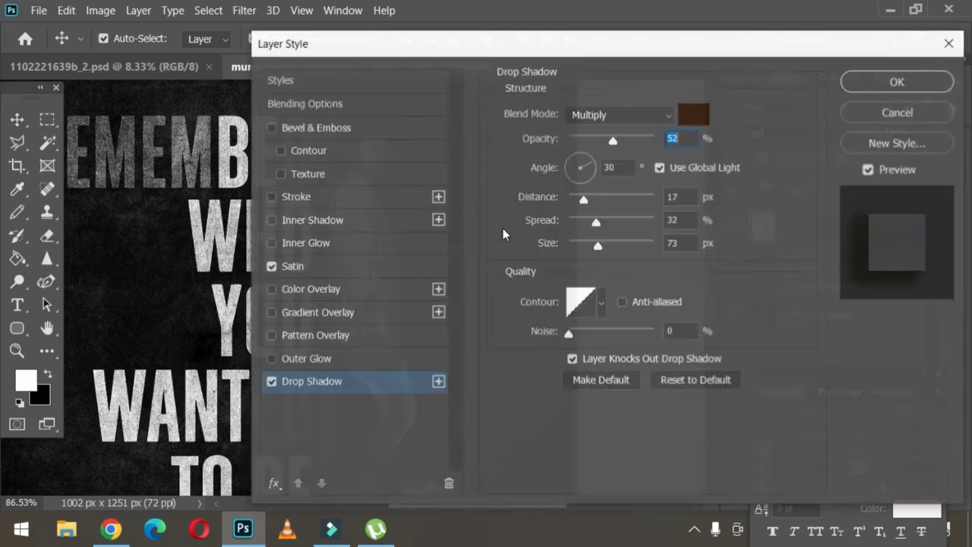
pyautogui.moveTo(465, 44); pyautogui.dragTo(658, 77)
pyautogui.moveTo(808, 172); pyautogui.dragTo(904, 176)
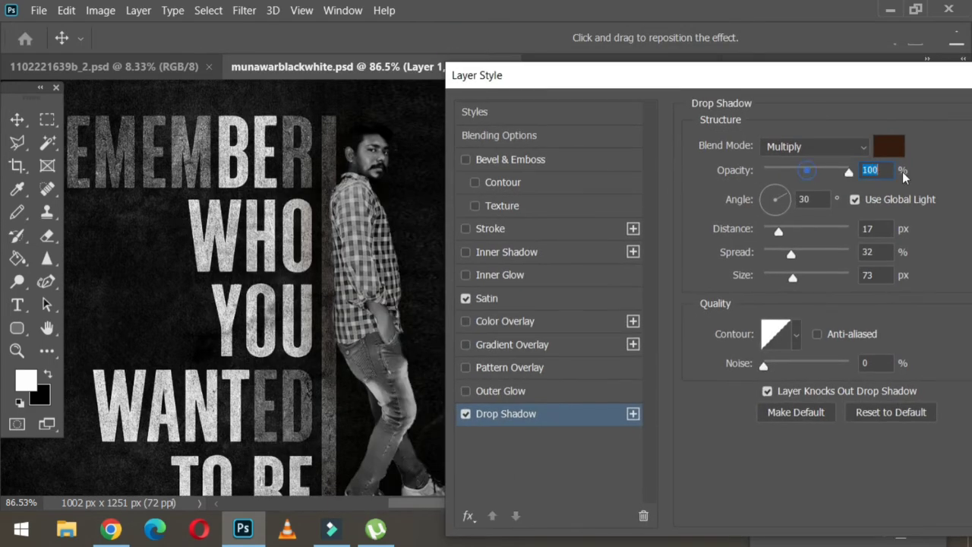
pyautogui.moveTo(792, 277); pyautogui.dragTo(771, 278)
# Change the man's drop shadow colour to black and set its opacity to 82%.
pyautogui.click(889, 145)
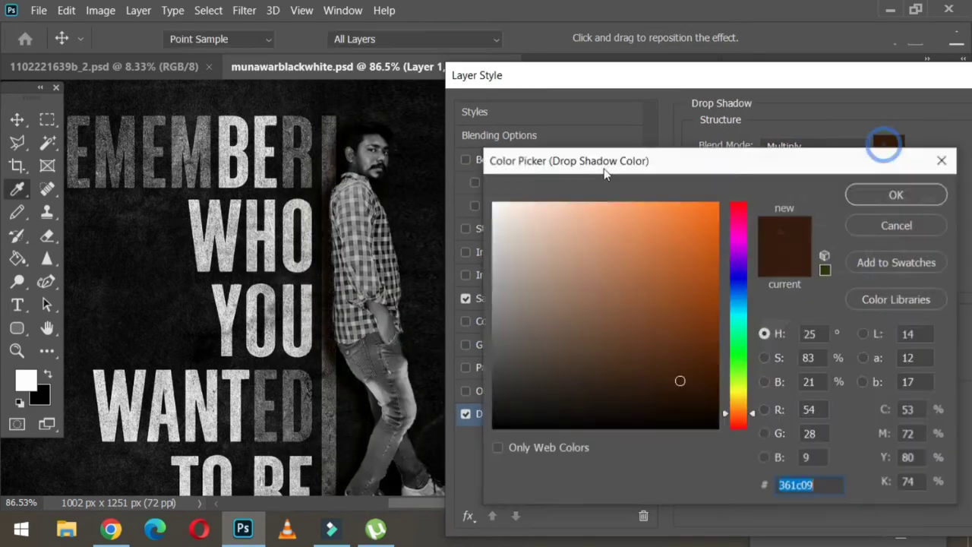
pyautogui.click(494, 423)
pyautogui.click(881, 194)
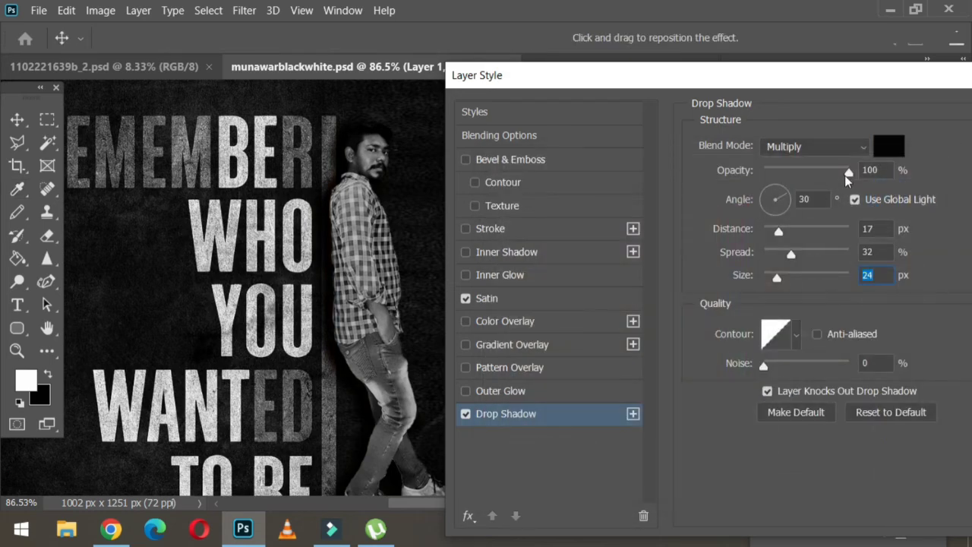
pyautogui.moveTo(848, 177); pyautogui.dragTo(836, 174)
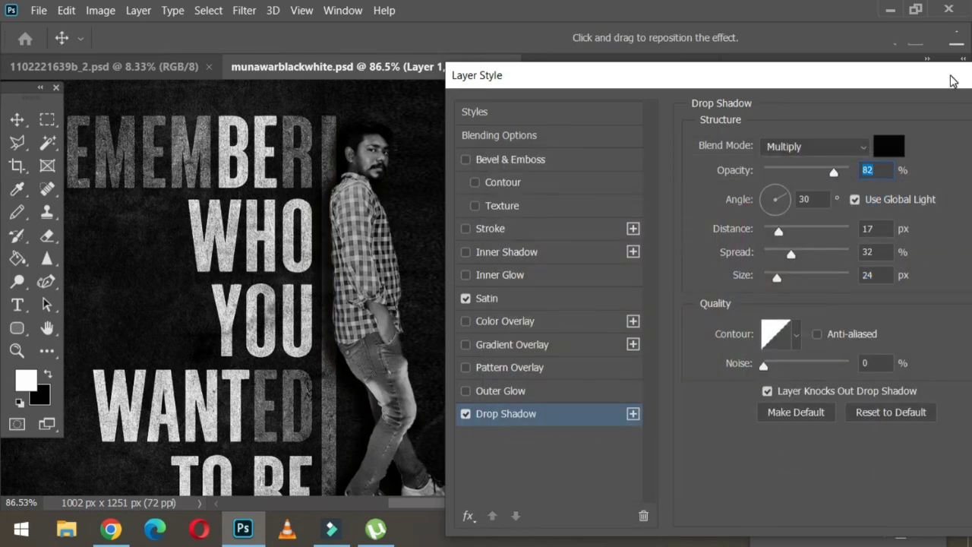
pyautogui.moveTo(953, 80); pyautogui.dragTo(845, 81)
pyautogui.press('Return')
pyautogui.scroll(-1, 701, 322)
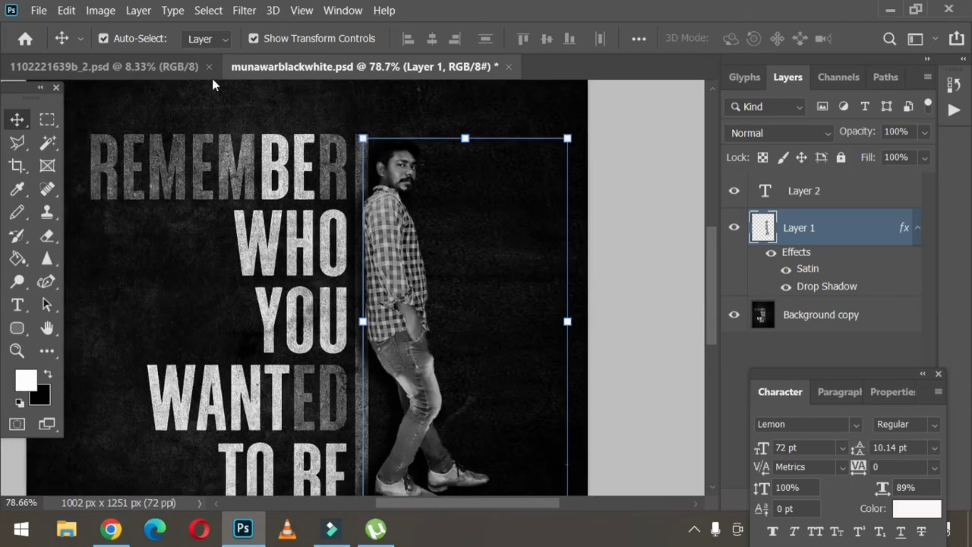
# Open the Filter Gallery for the man's layer and choose the Poster Edges artistic filter.
pyautogui.click(244, 9)
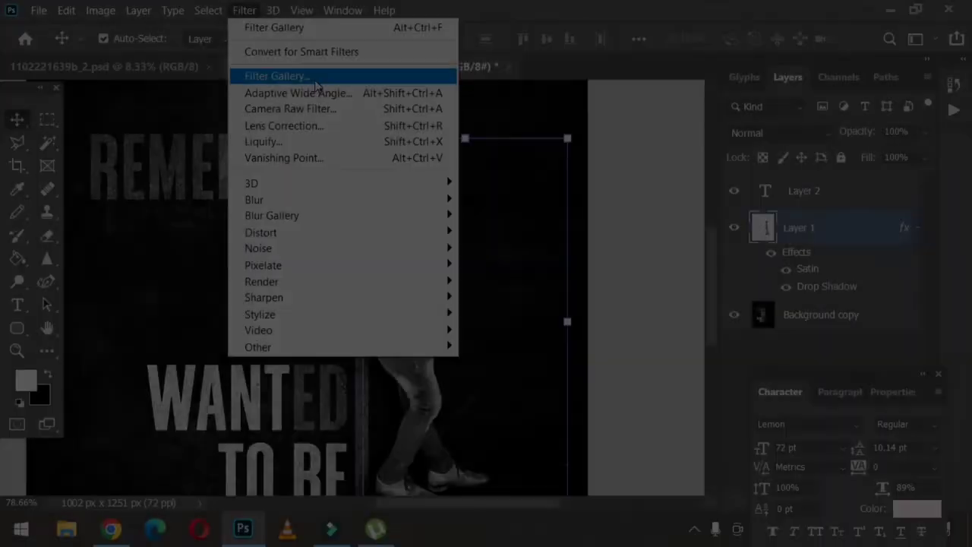
pyautogui.click(317, 79)
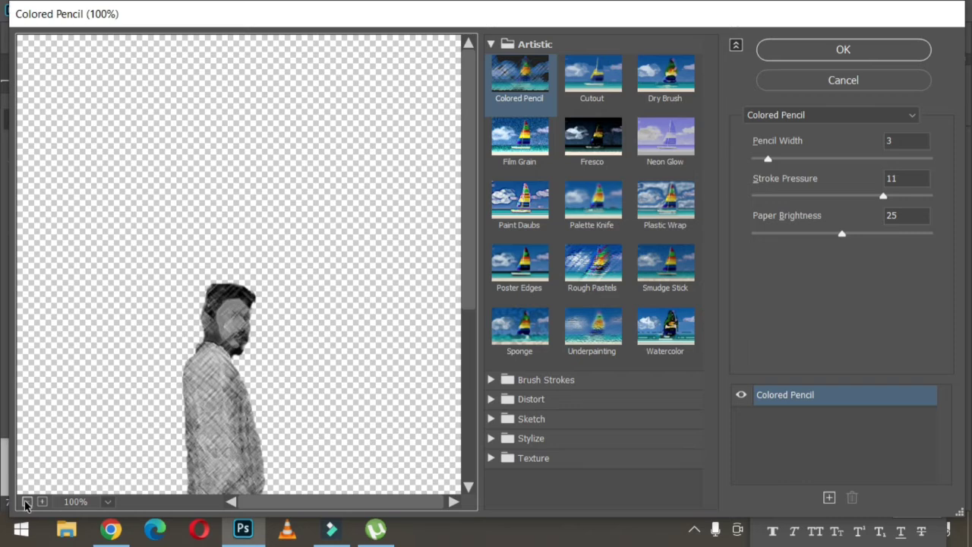
pyautogui.click(26, 505)
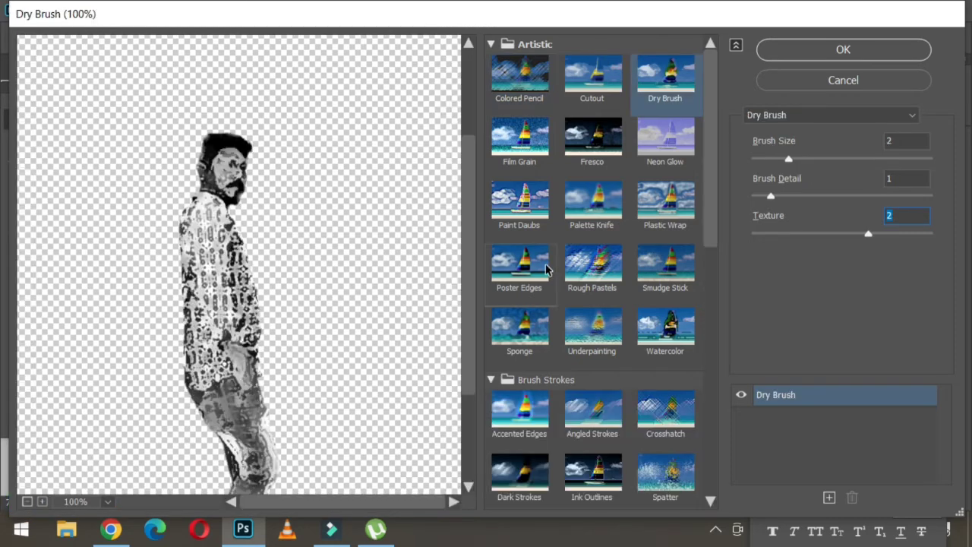
pyautogui.click(541, 270)
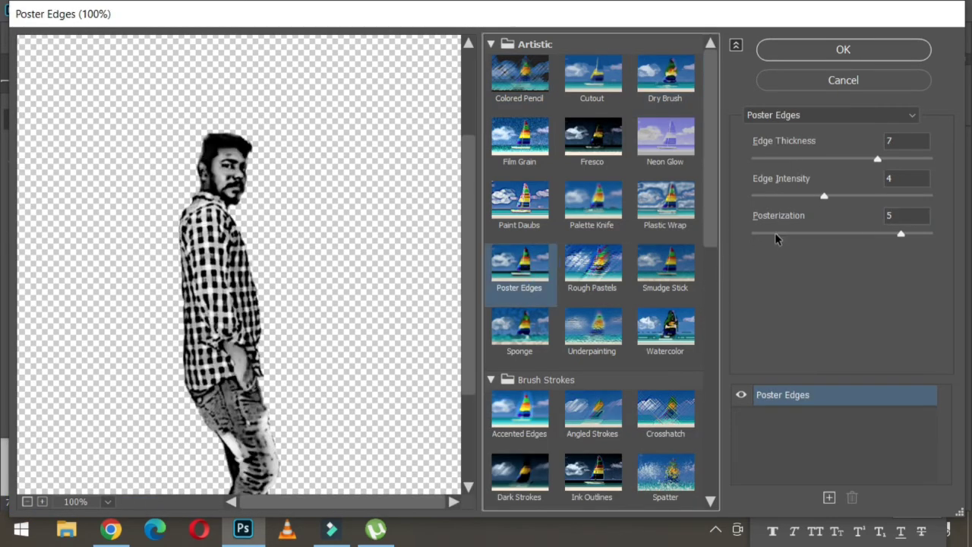
# Apply Poster Edges to the man with edge thickness 10, edge intensity 1 and posterization 6.
pyautogui.moveTo(832, 202); pyautogui.dragTo(775, 205)
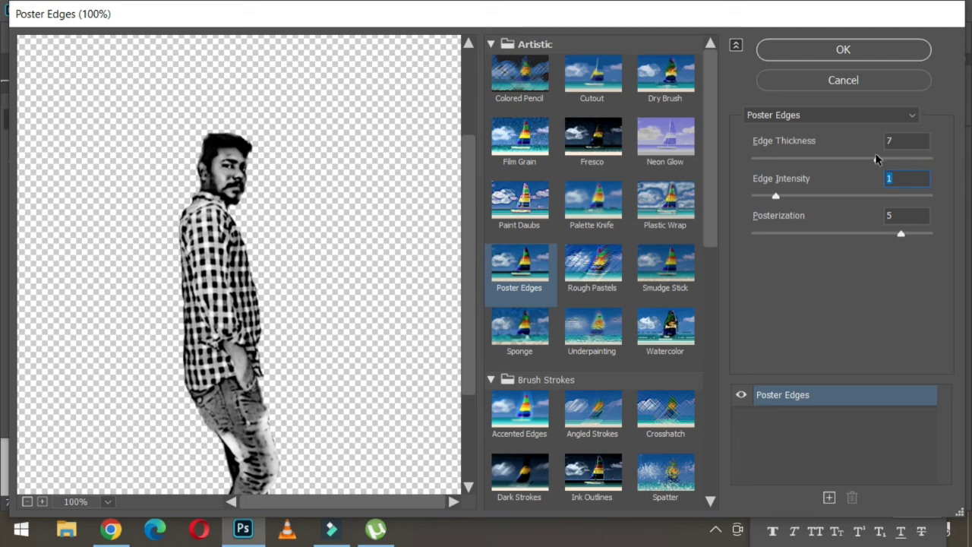
pyautogui.moveTo(878, 165); pyautogui.dragTo(955, 161)
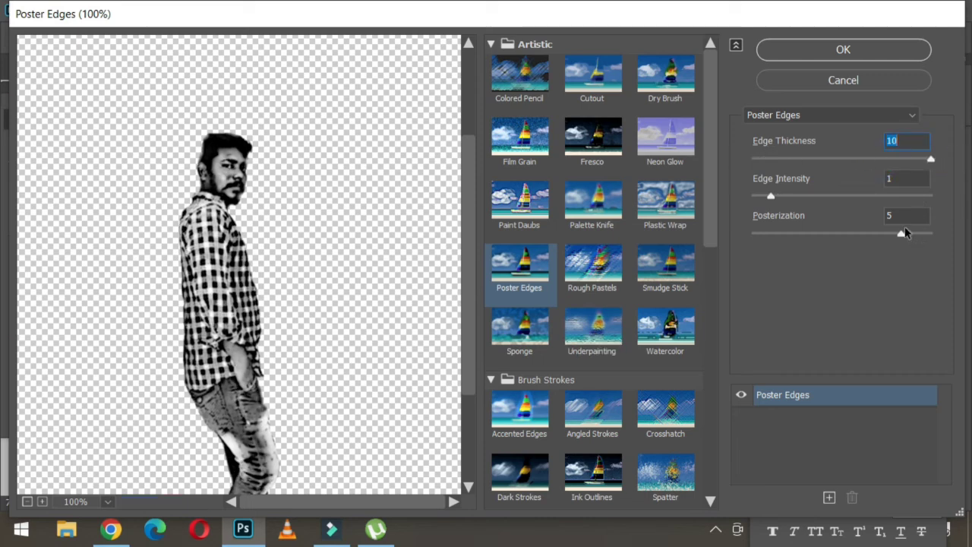
pyautogui.moveTo(903, 236); pyautogui.dragTo(932, 235)
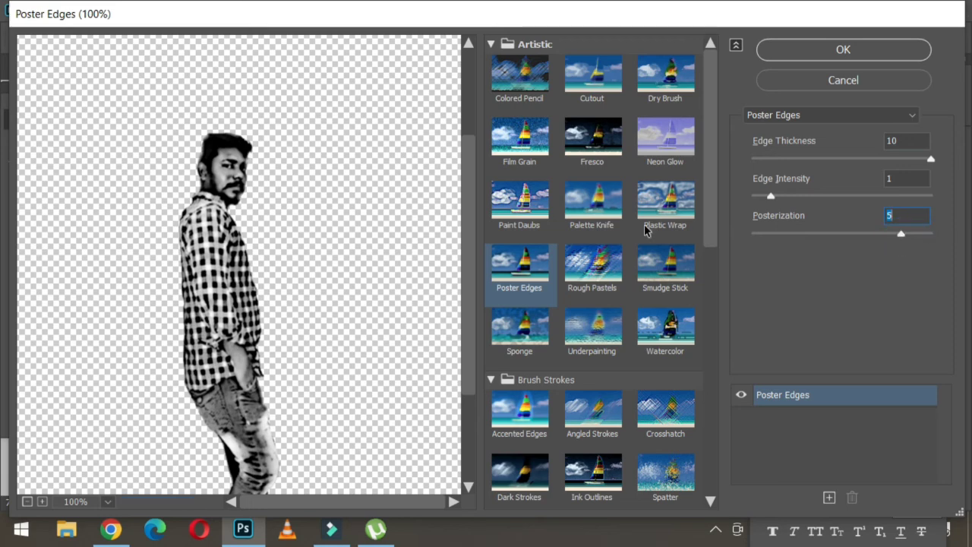
pyautogui.scroll(-1, 528, 240)
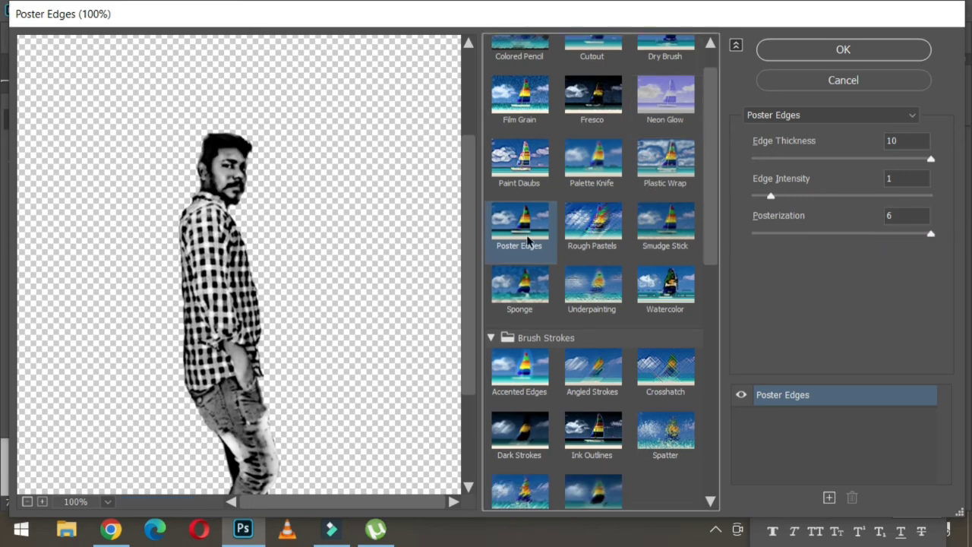
pyautogui.moveTo(771, 199); pyautogui.dragTo(771, 198)
pyautogui.click(829, 51)
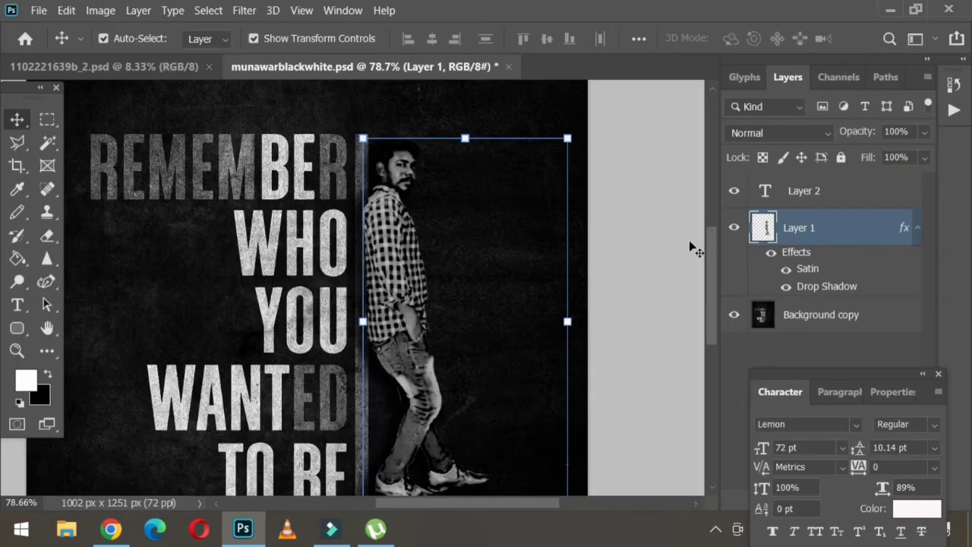
# Open the Filter Gallery for the Background copy layer and choose the Accented Edges brush-stroke filter.
pyautogui.scroll(-2, 683, 252)
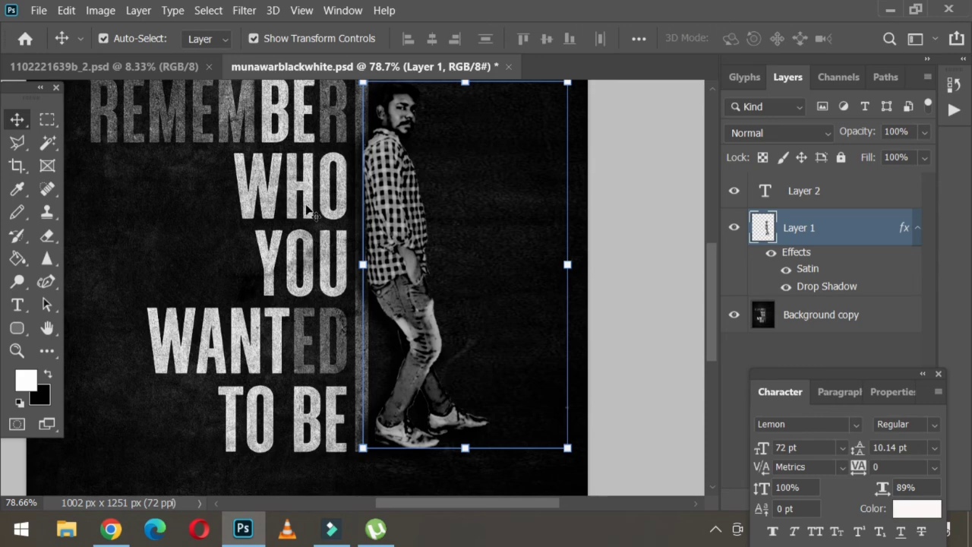
pyautogui.scroll(2, 310, 208)
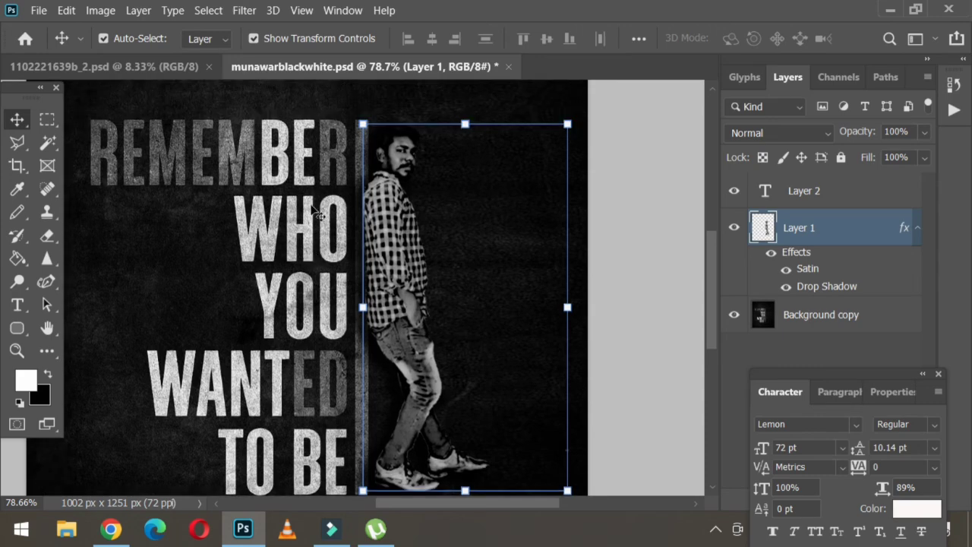
pyautogui.click(267, 160)
pyautogui.click(243, 11)
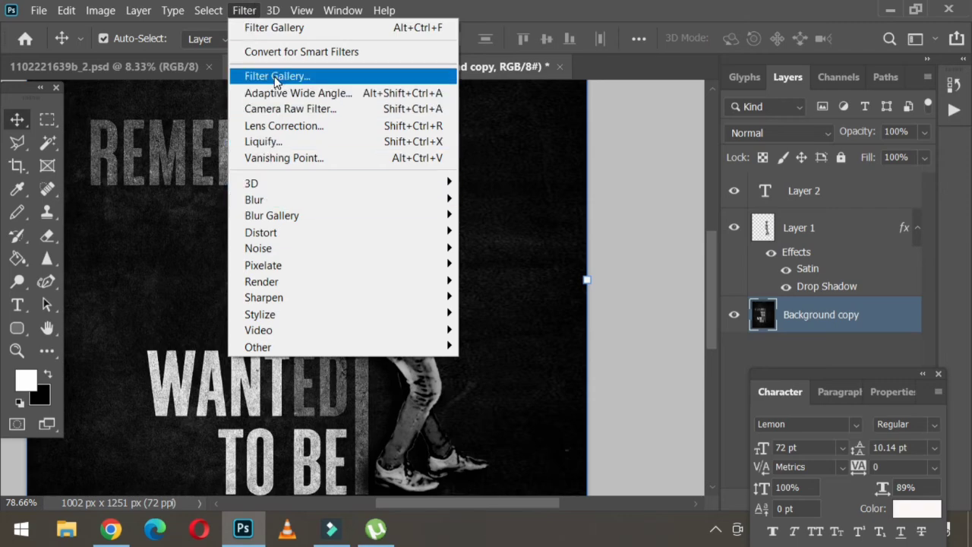
pyautogui.click(275, 79)
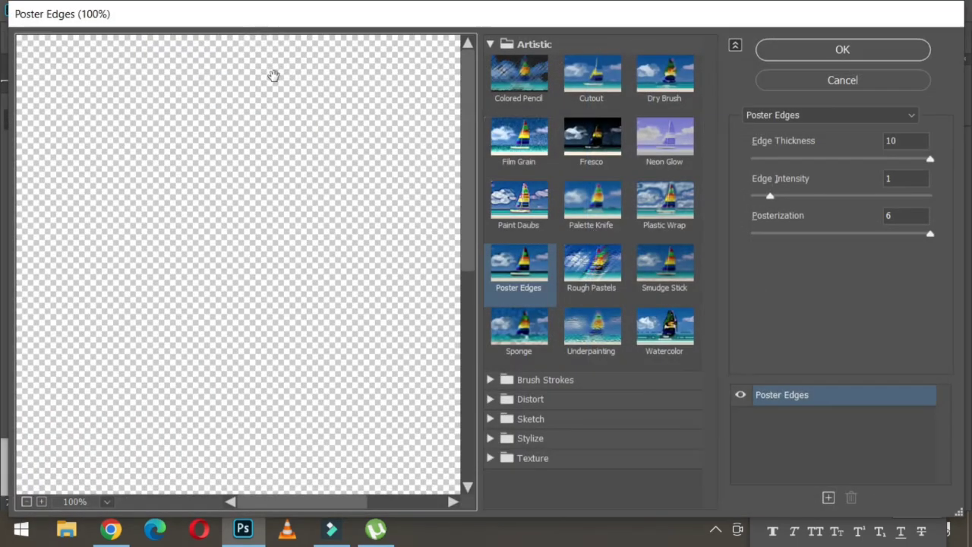
pyautogui.click(26, 502)
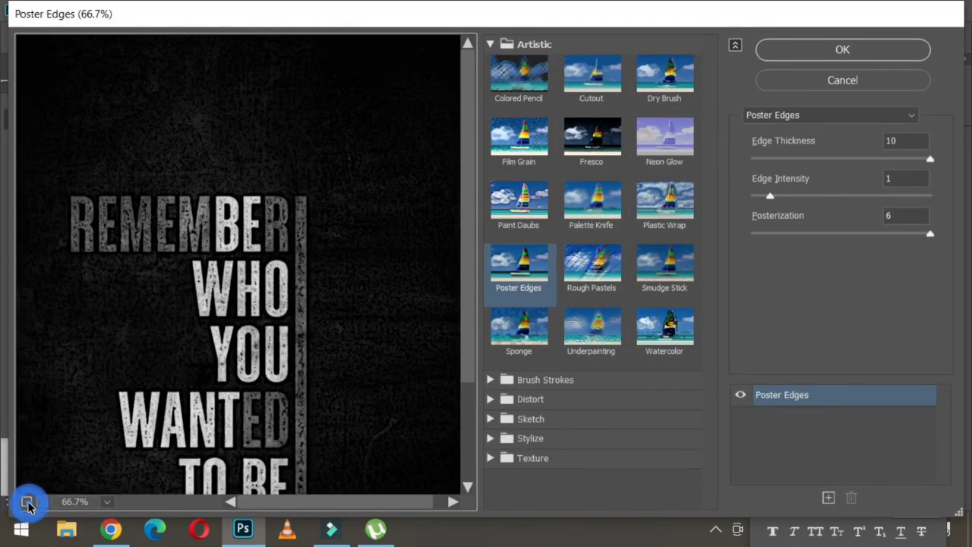
pyautogui.click(27, 502)
pyautogui.click(591, 326)
pyautogui.click(544, 380)
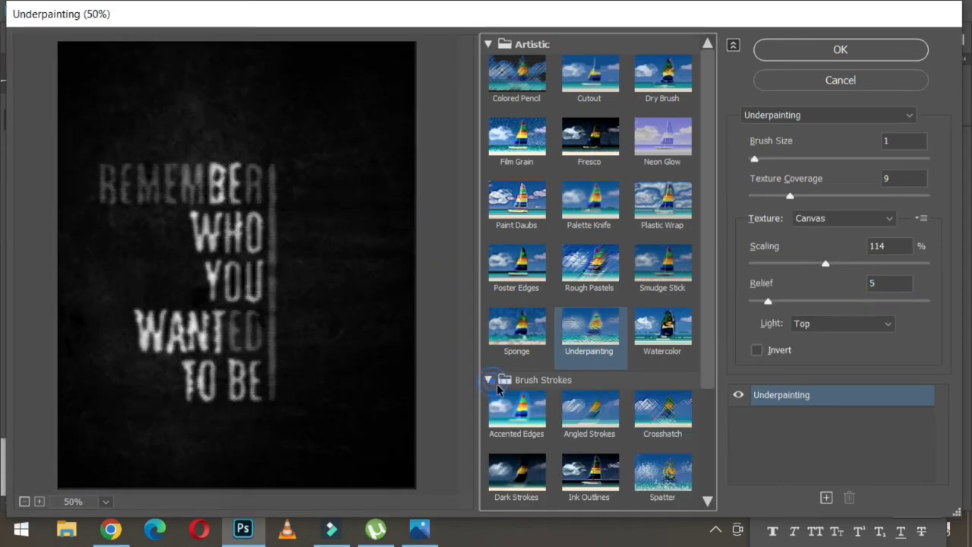
pyautogui.scroll(-1, 531, 364)
pyautogui.click(522, 366)
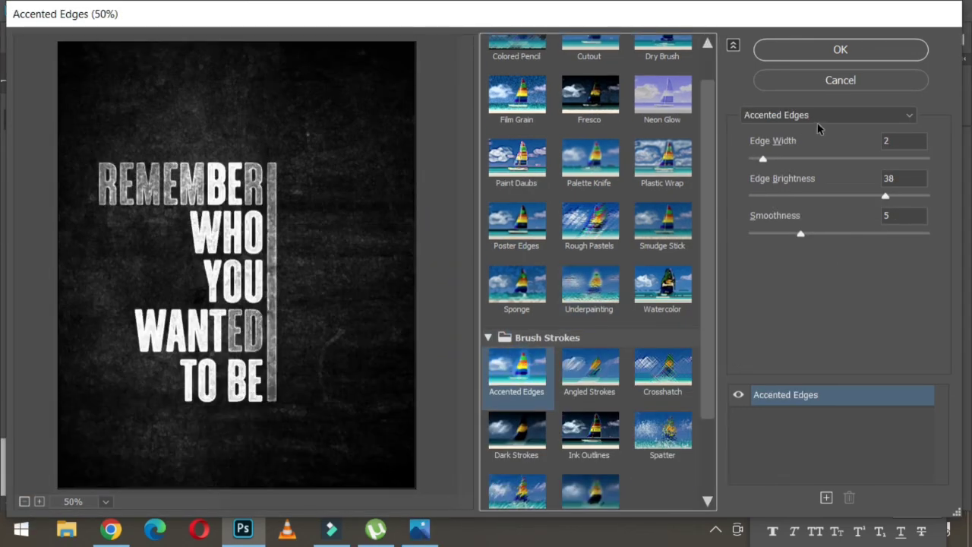
# Apply Accented Edges to the background with edge width 2, edge brightness 19 and smoothness 6.
pyautogui.click(775, 199)
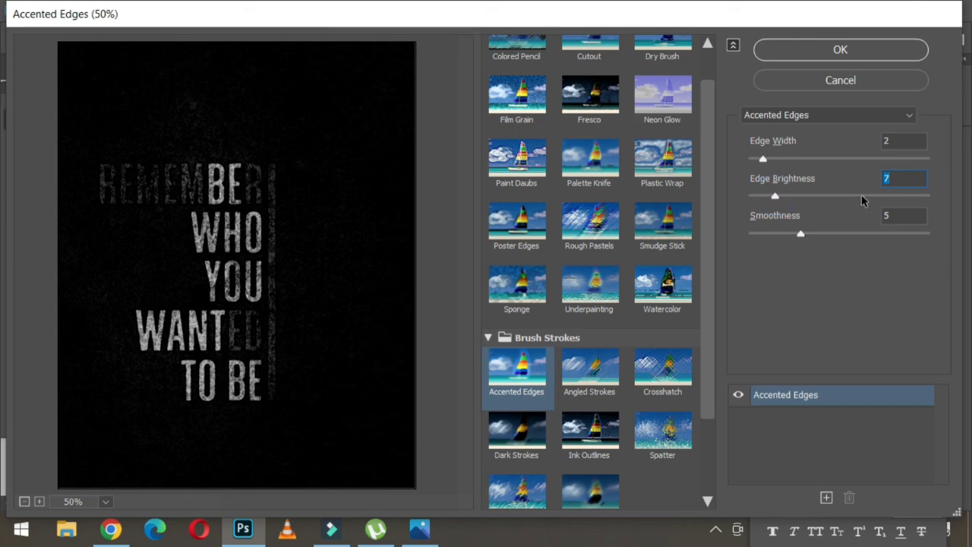
pyautogui.click(816, 196)
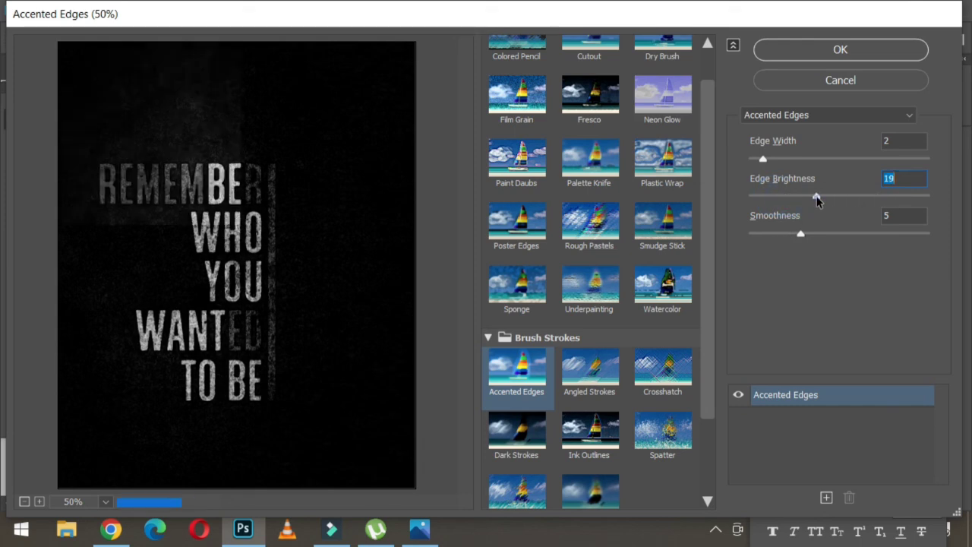
pyautogui.moveTo(800, 234); pyautogui.dragTo(928, 234)
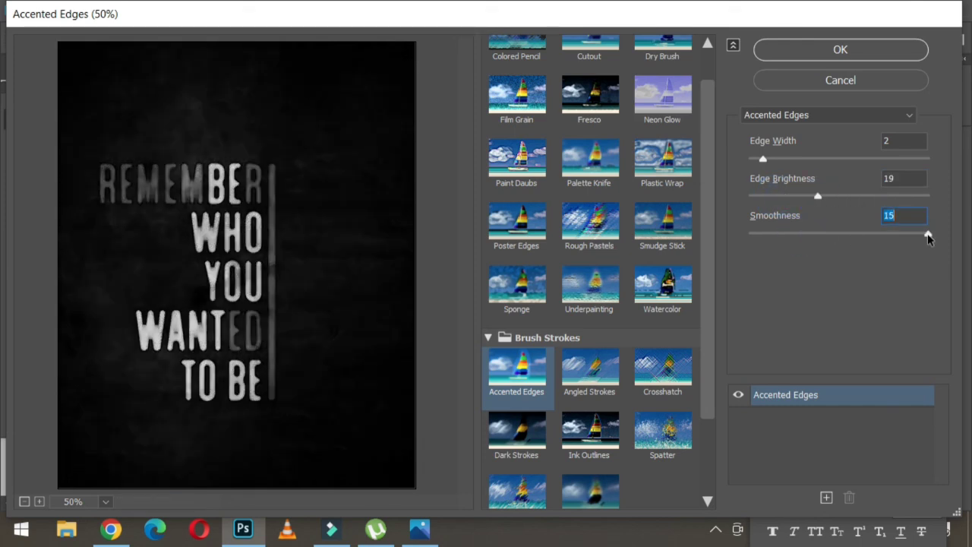
pyautogui.click(811, 234)
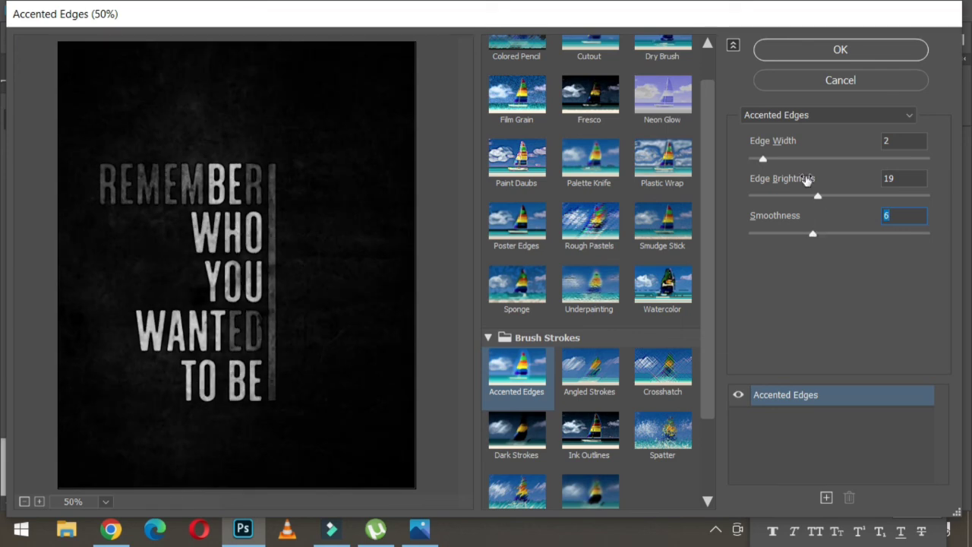
pyautogui.moveTo(763, 158)
pyautogui.mouseDown()
pyautogui.moveTo(852, 159)
pyautogui.moveTo(774, 161)
pyautogui.mouseUp()
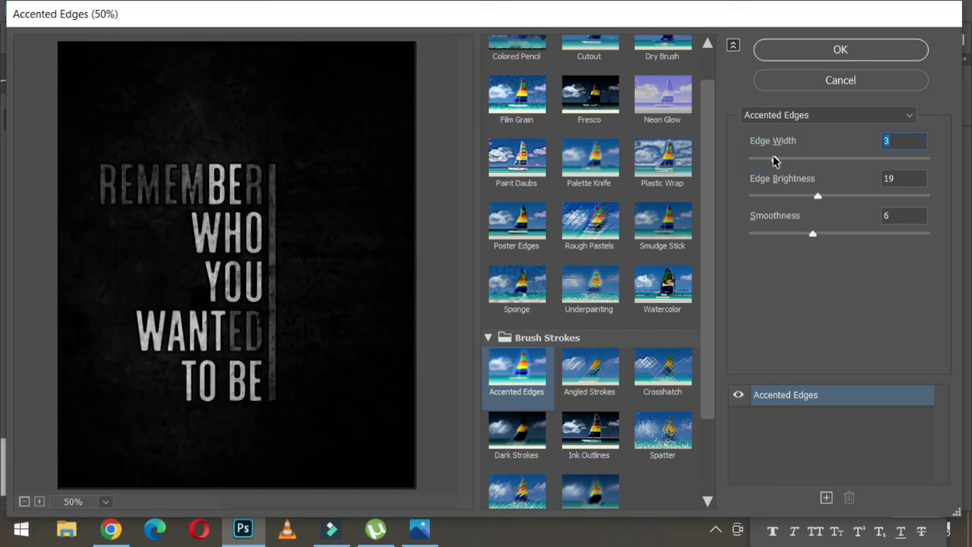
pyautogui.moveTo(775, 162); pyautogui.dragTo(766, 161)
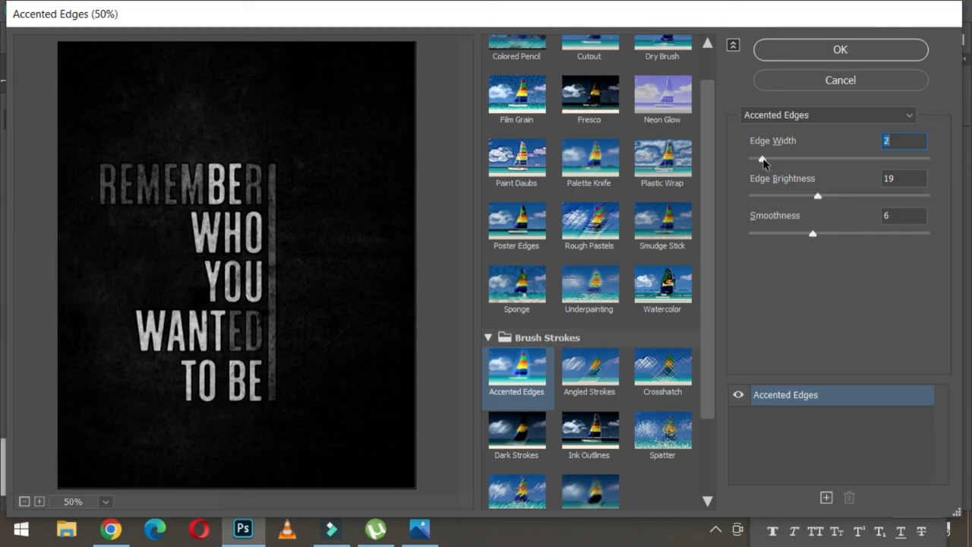
pyautogui.click(848, 47)
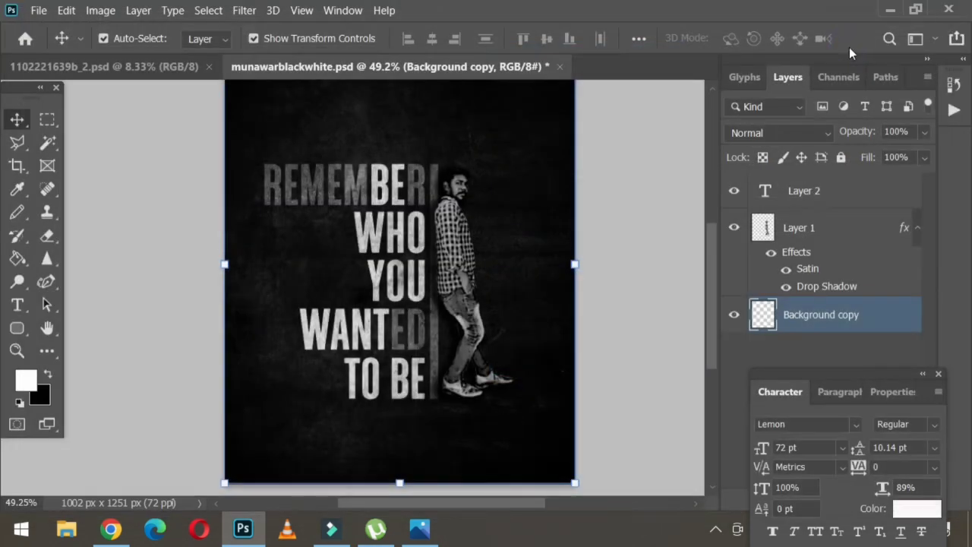